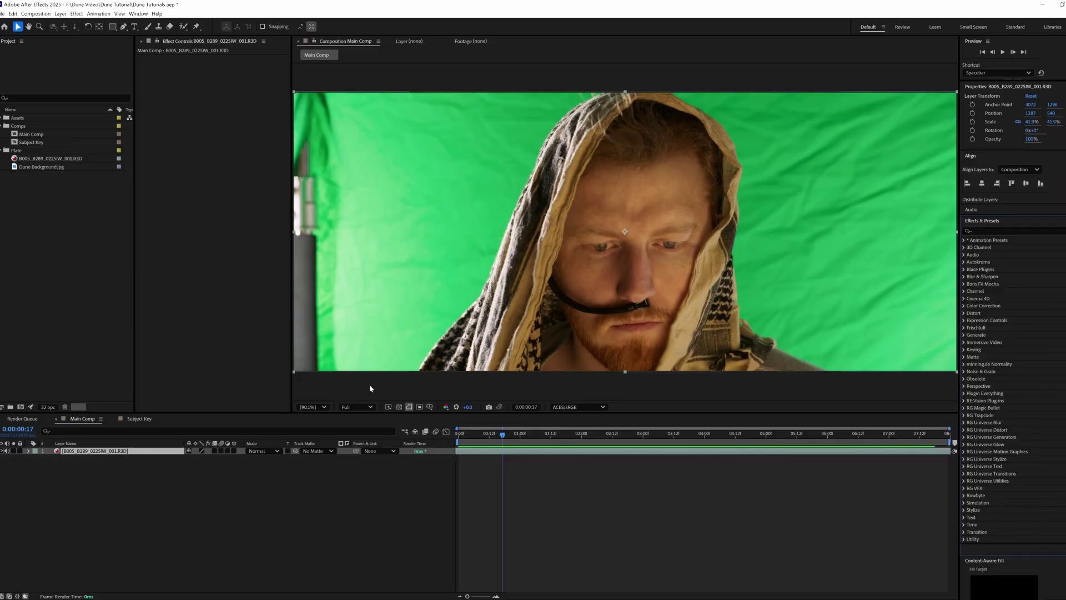
Pre-compose the green-screen footage layer as "Subject Key", moving all attributes into the new composition.
{"action": "right_click", "coordinate": [99, 453]}
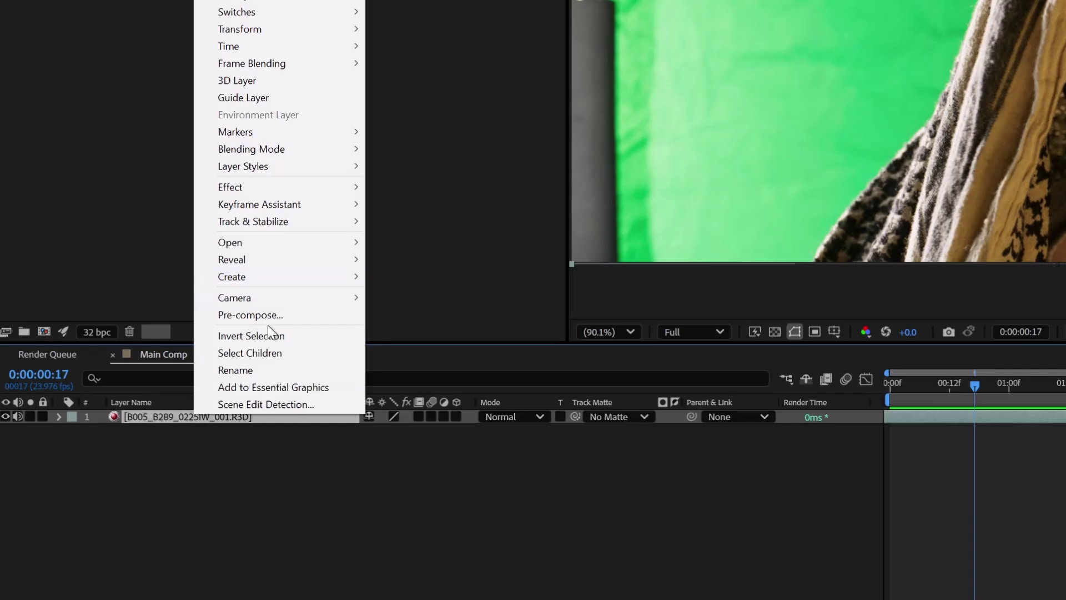
{"action": "left_click", "coordinate": [136, 398]}
{"action": "type", "text": "Subje"}
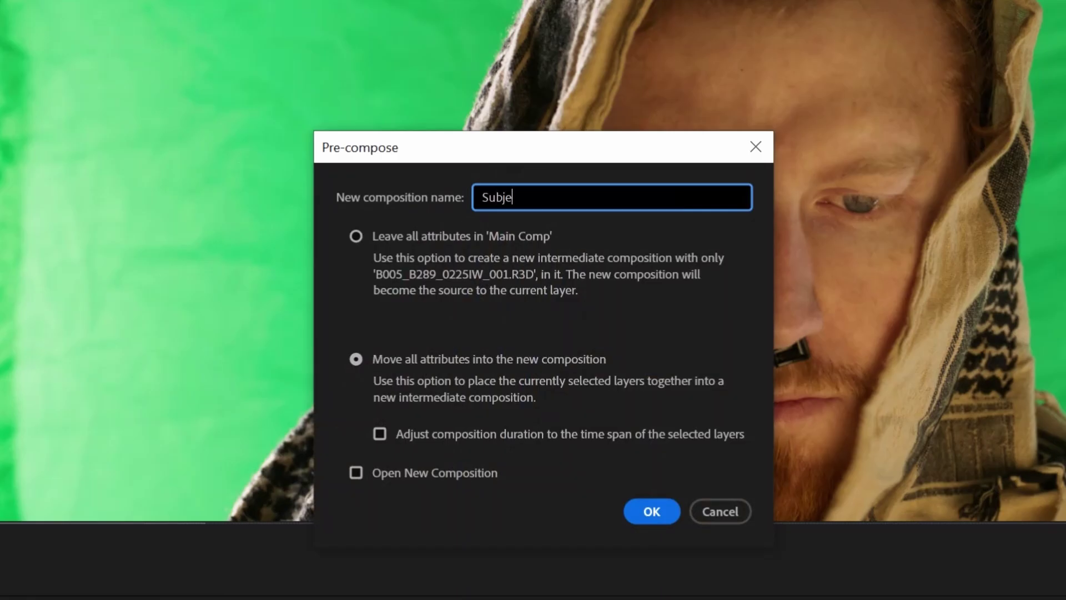
{"action": "type", "text": "ct Key"}
{"action": "key", "text": "Return"}
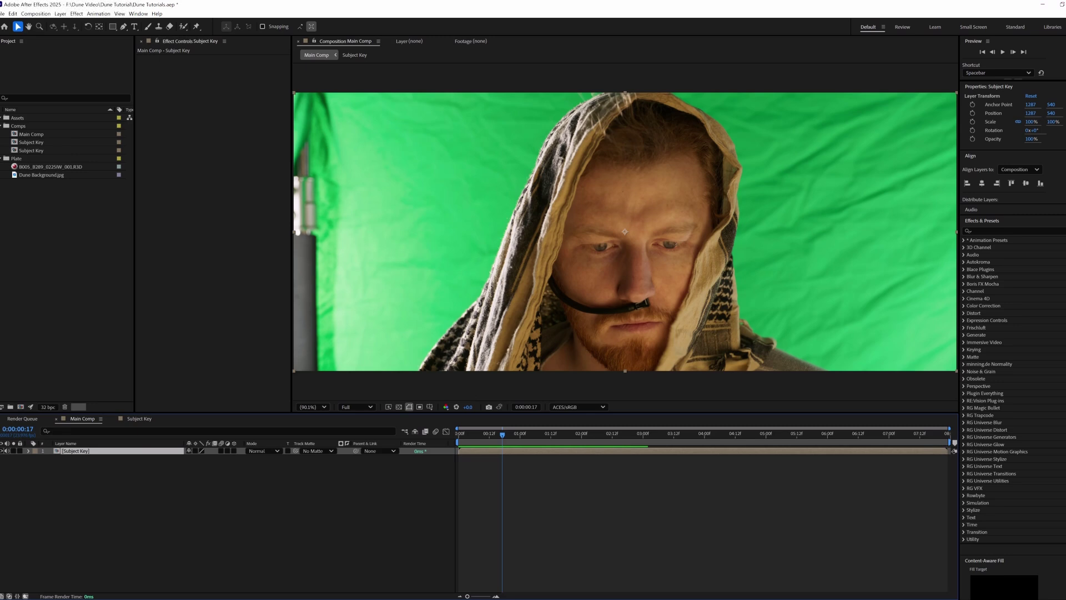
Apply the Keylight + Key Cleaner + Advanced Spill Suppressor preset to the Subject Key layer and sample the green backdrop as Screen Colour.
{"action": "left_click", "coordinate": [993, 230]}
{"action": "type", "text": "Keyli"}
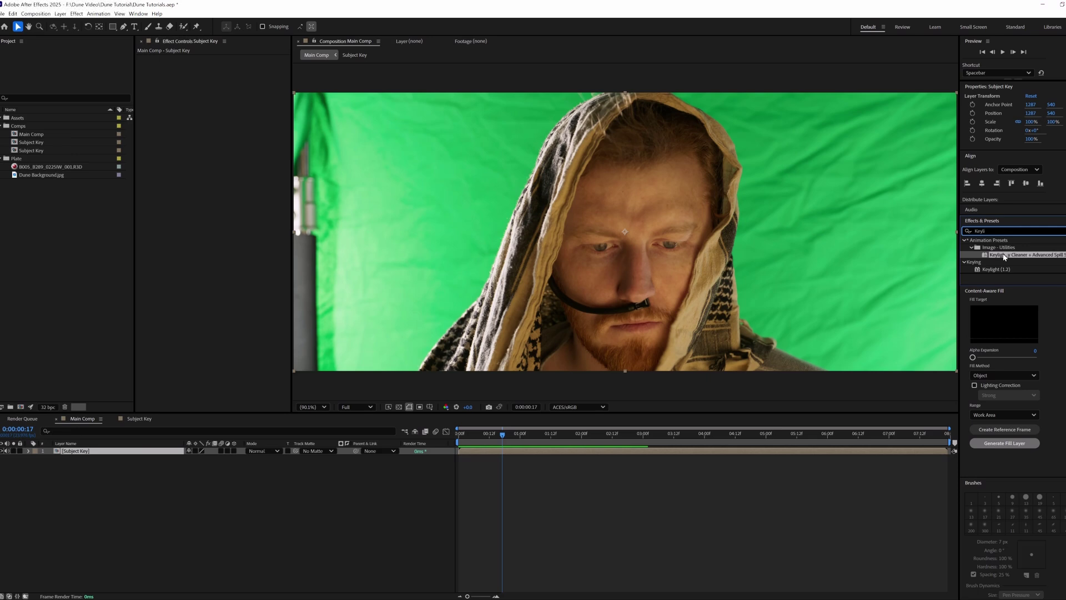
{"action": "left_click_drag", "start_coordinate": [1004, 256], "coordinate": [224, 216]}
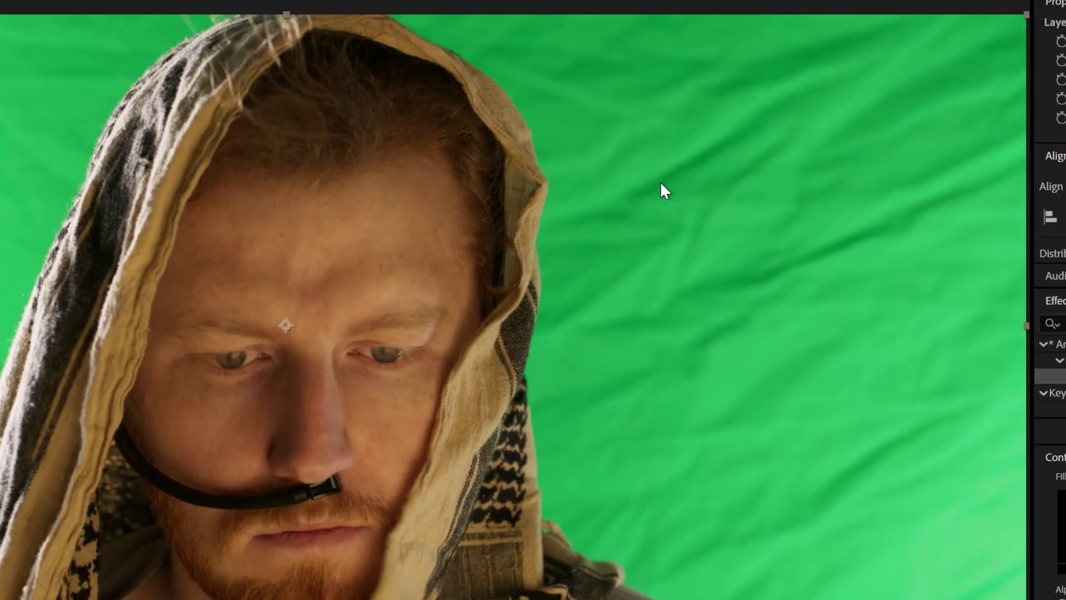
{"action": "left_click", "coordinate": [660, 182]}
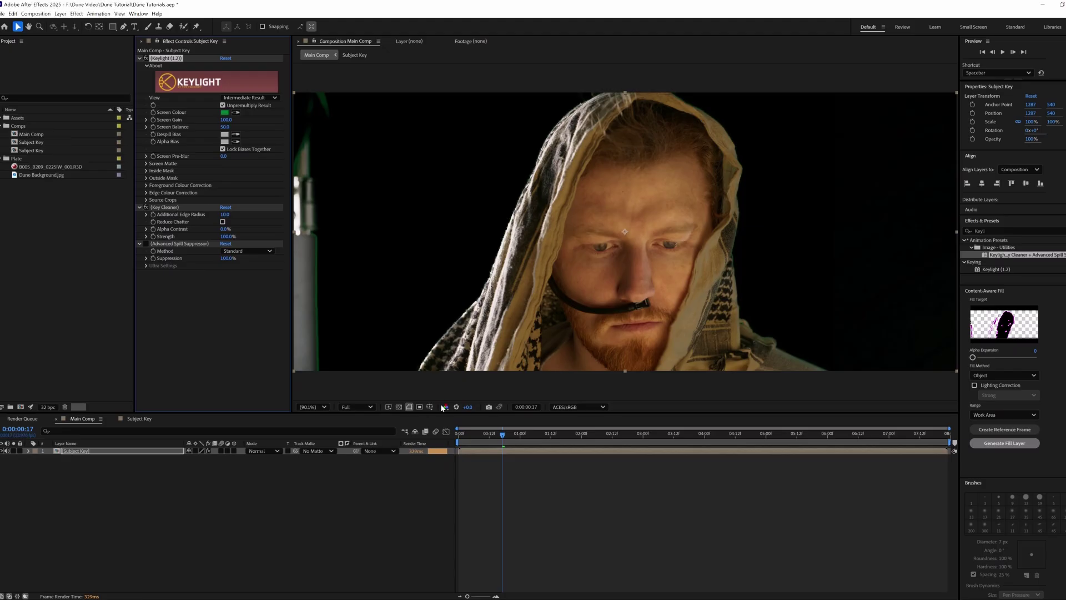
Refine the matte in the alpha channel view with Keylight Screen Gain 104 and Key Cleaner Alpha Contrast 92%.
{"action": "left_click", "coordinate": [445, 408]}
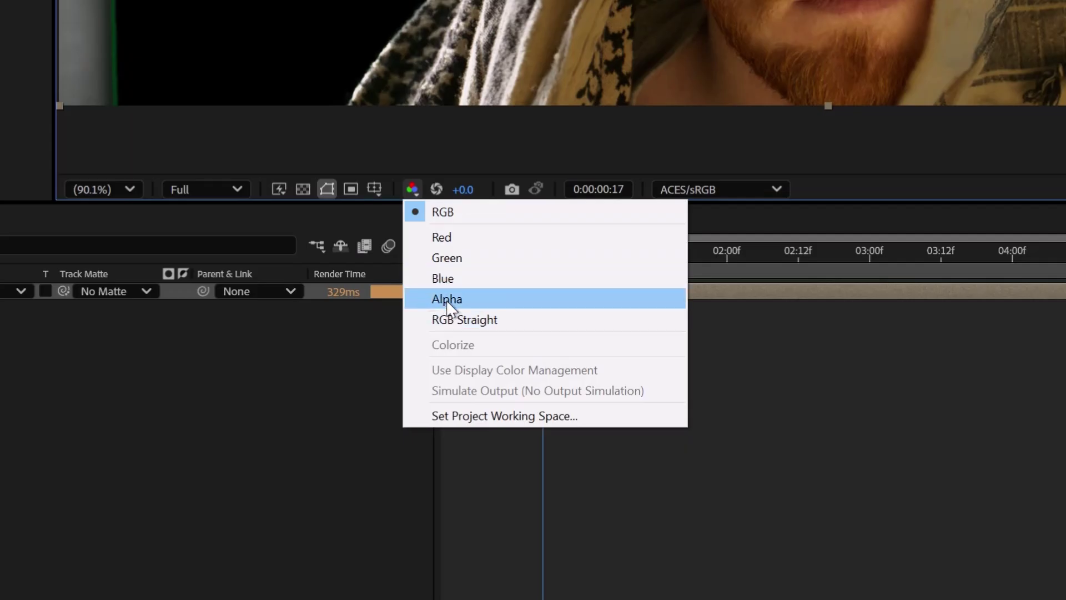
{"action": "left_click", "coordinate": [447, 300]}
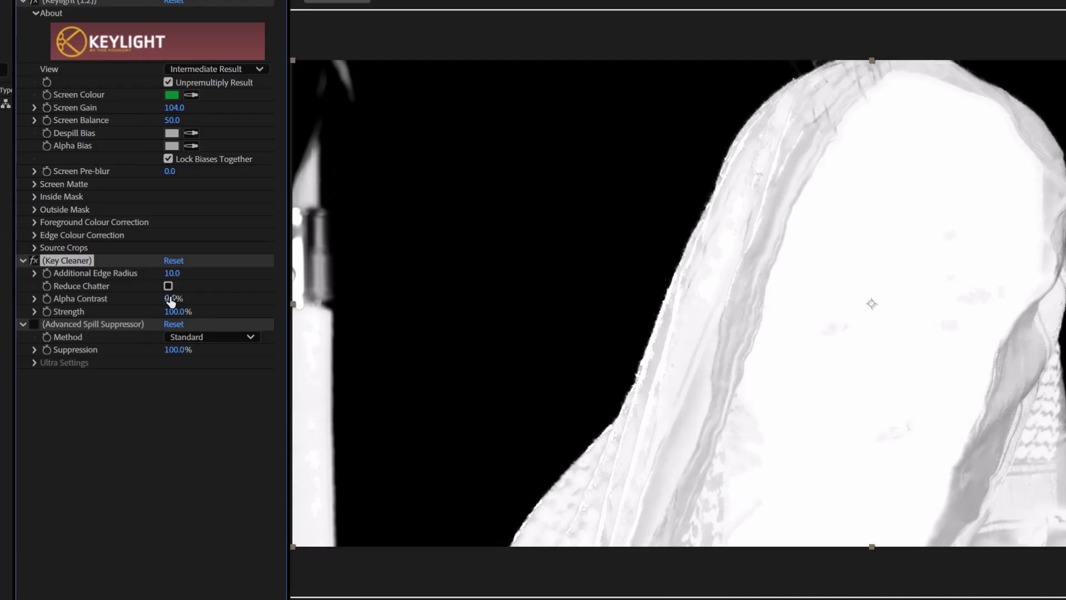
{"action": "left_click_drag", "start_coordinate": [231, 228], "coordinate": [244, 229]}
{"action": "left_click_drag", "start_coordinate": [206, 301], "coordinate": [250, 312]}
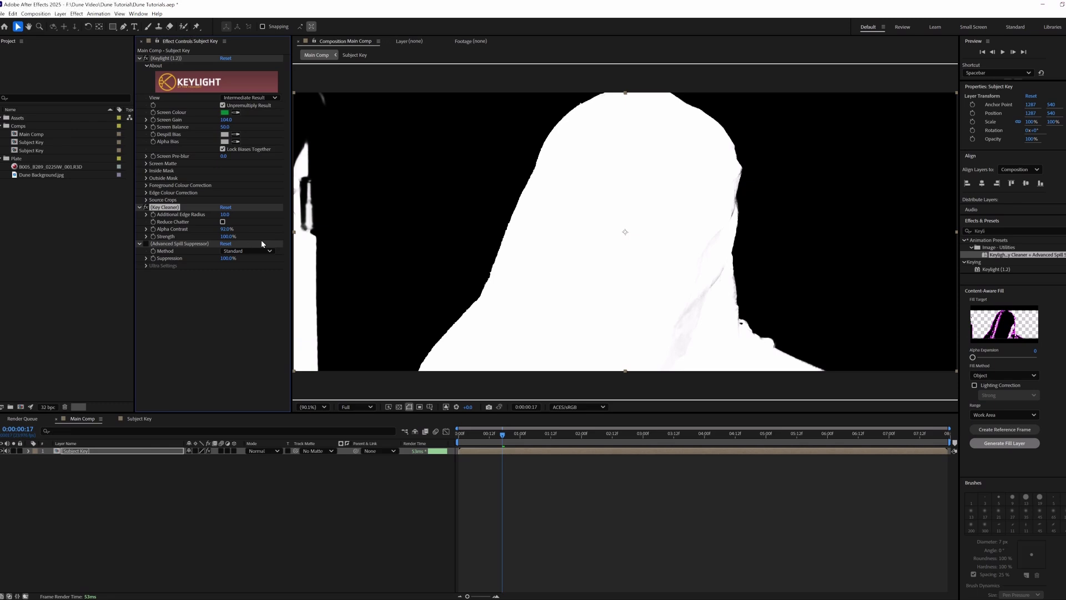
Return the composition view to RGB and enable the Advanced Spill Suppressor effect.
{"action": "left_click", "coordinate": [456, 406]}
{"action": "left_click", "coordinate": [458, 416]}
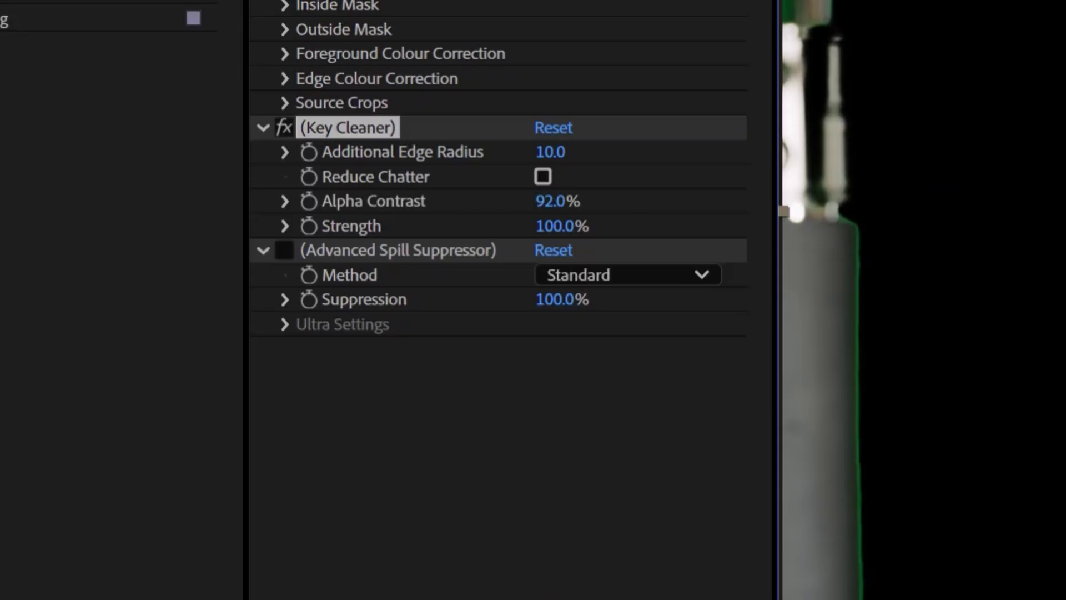
{"action": "left_click", "coordinate": [288, 249]}
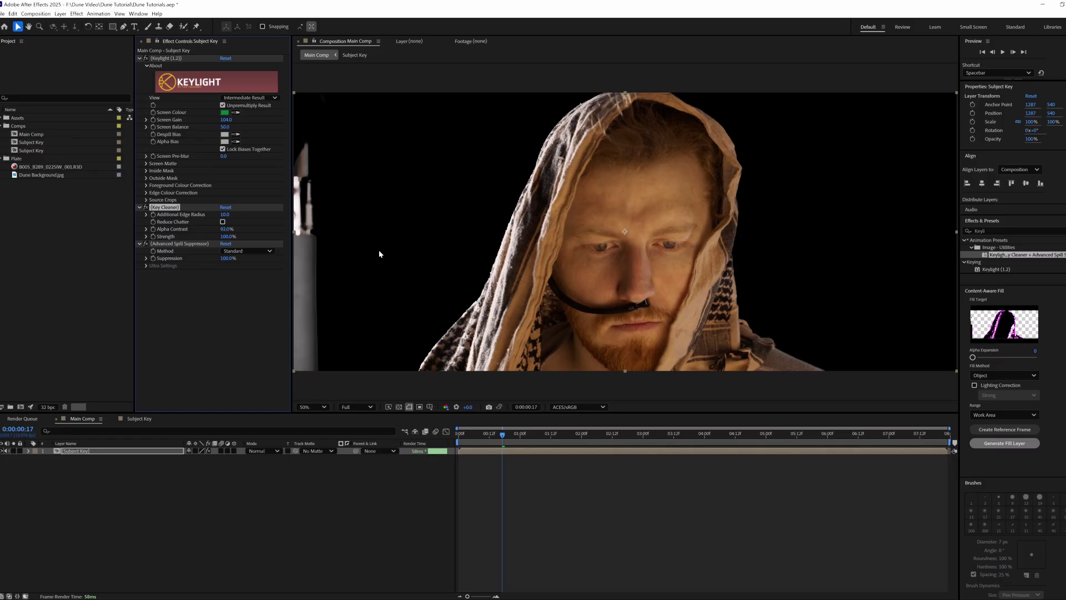
Mask out the stand at the left edge of the Subject Key layer with the Pen tool.
{"action": "scroll", "coordinate": [408, 214], "scroll_direction": "down", "scroll_amount": 1}
{"action": "left_click", "coordinate": [124, 27]}
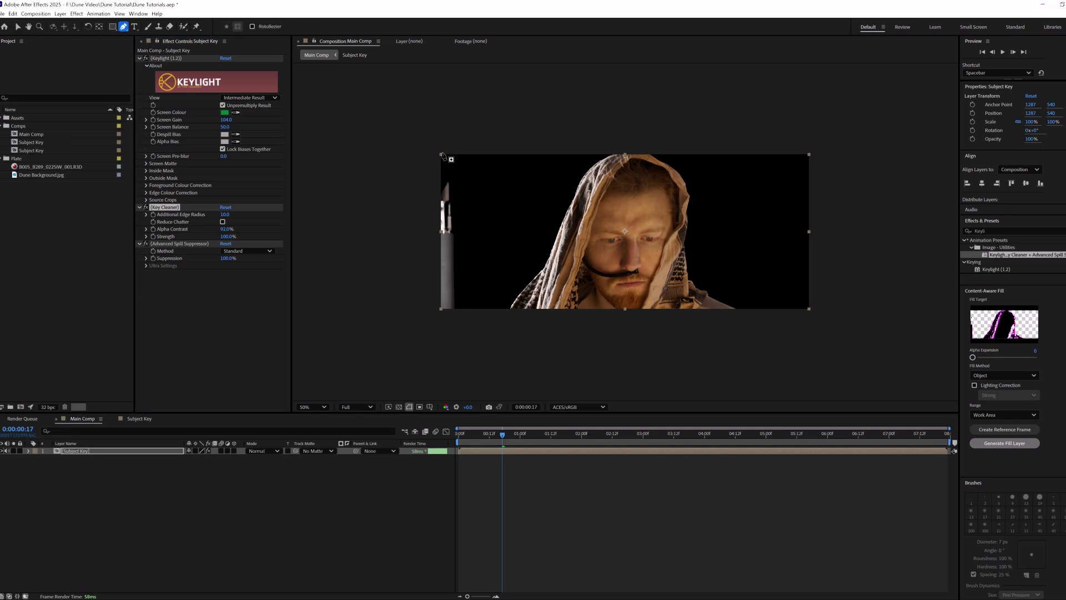
{"action": "left_click", "coordinate": [461, 148]}
{"action": "left_click", "coordinate": [460, 322]}
{"action": "left_click", "coordinate": [461, 147]}
Place Dune Background.jpg beneath the Subject Key layer, scaled to 127% and lowered to a vertical position of 1266.
{"action": "left_click_drag", "start_coordinate": [42, 175], "coordinate": [153, 468]}
{"action": "left_click_drag", "start_coordinate": [717, 246], "coordinate": [809, 289]}
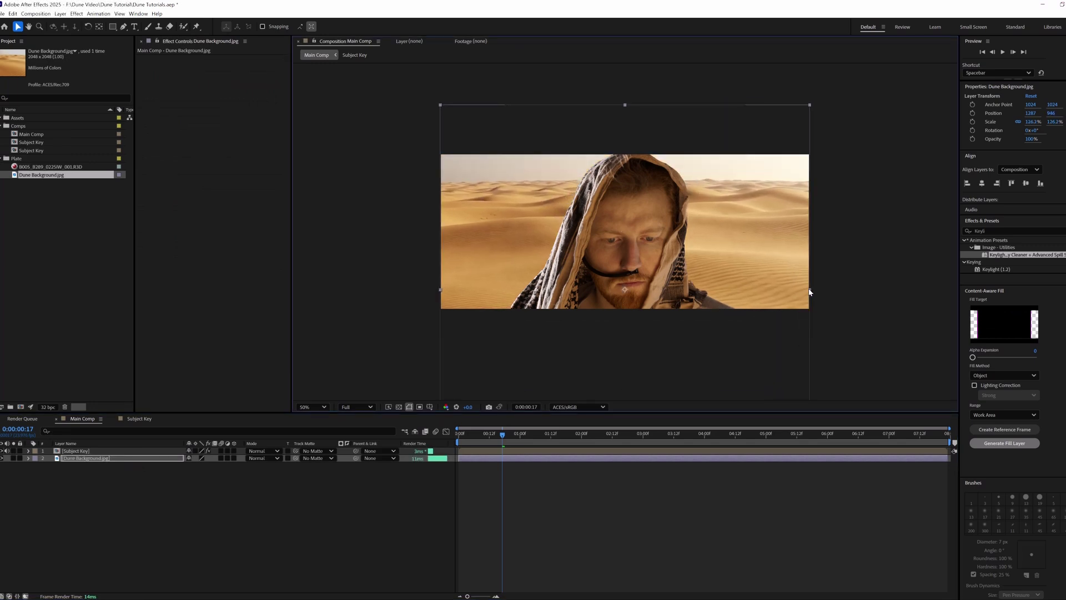
{"action": "left_click_drag", "start_coordinate": [775, 235], "coordinate": [778, 274]}
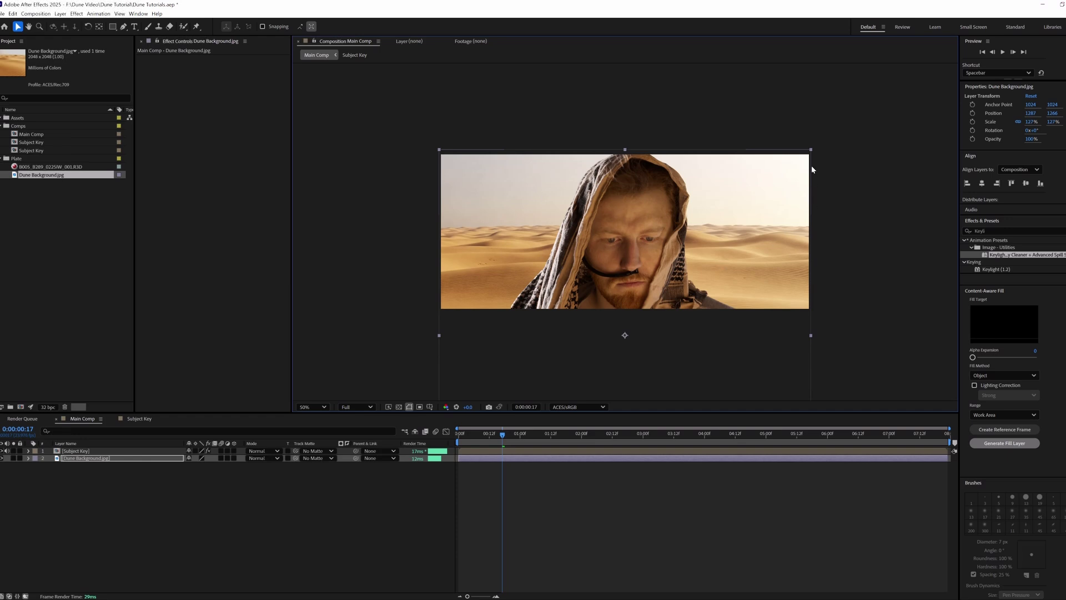
Flip the Dune Background.jpg layer horizontally.
{"action": "right_click", "coordinate": [726, 252]}
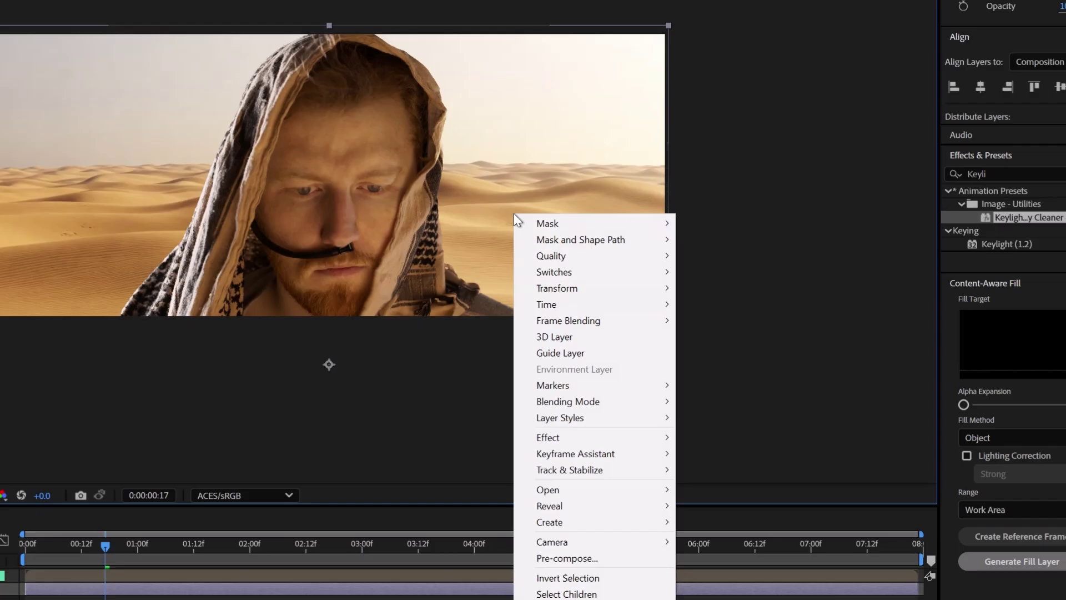
{"action": "mouse_move", "coordinate": [557, 287]}
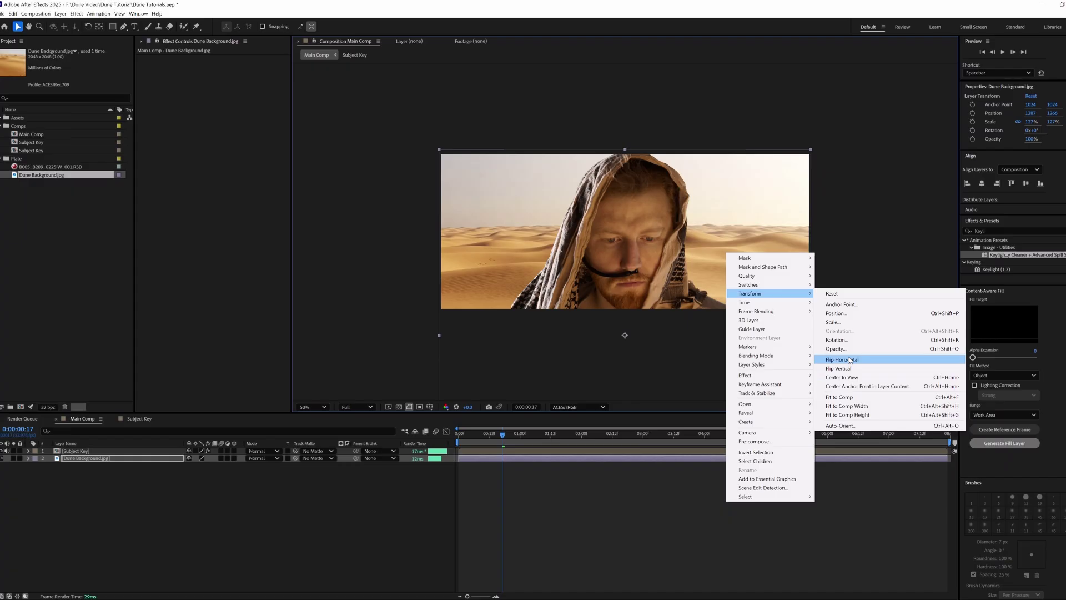
{"action": "left_click", "coordinate": [737, 407]}
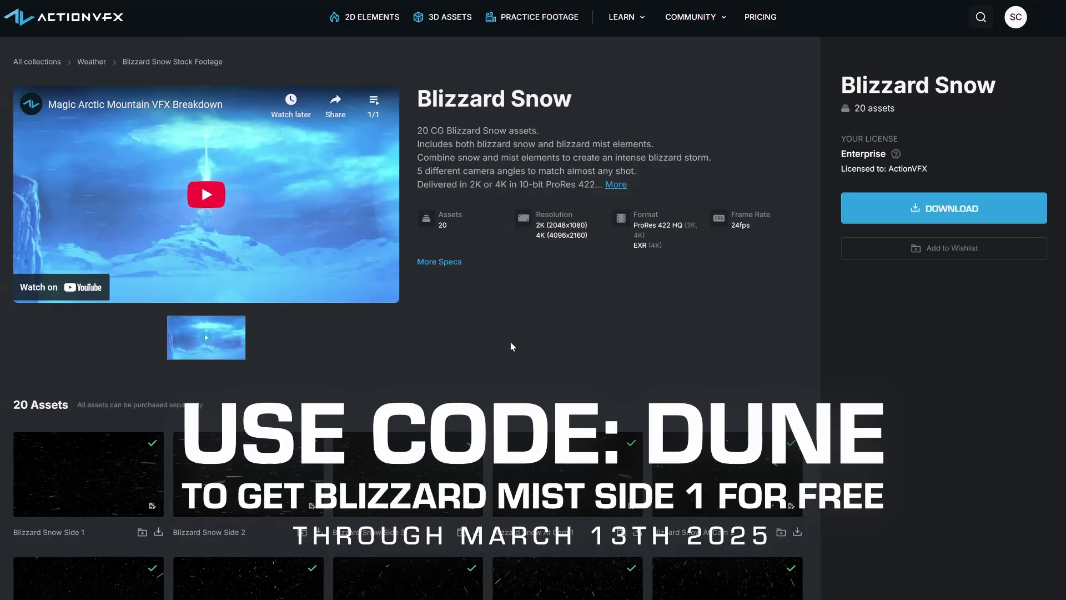
Switch to the ActionVFX Blizzard Snow collection and view the Blizzard Mist Side 1 and Side 2 clips.
{"action": "scroll", "coordinate": [458, 362], "scroll_direction": "down", "scroll_amount": 7}
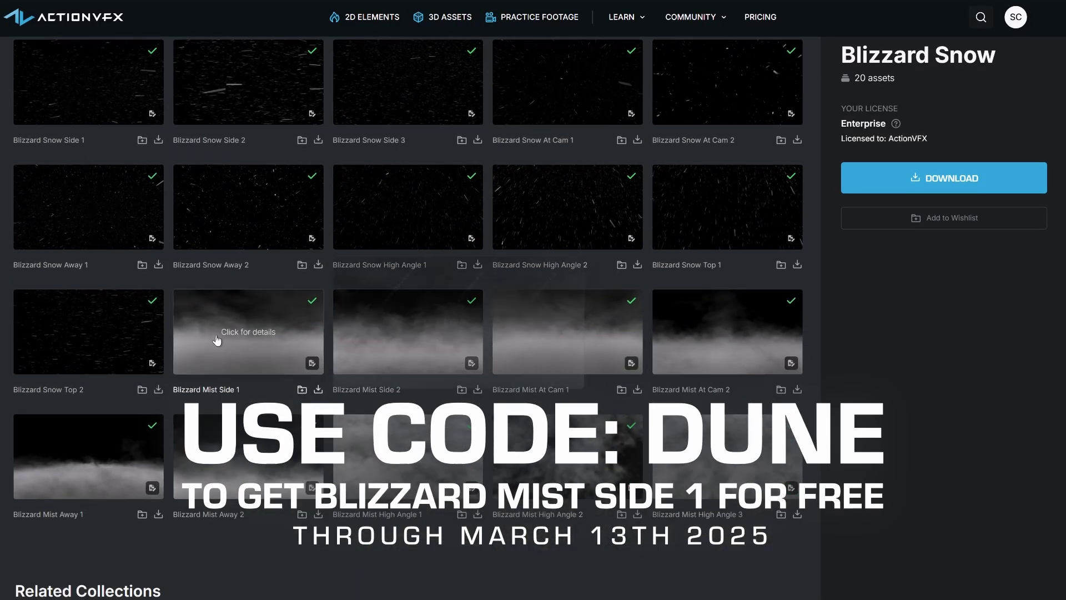
{"action": "left_click", "coordinate": [254, 340]}
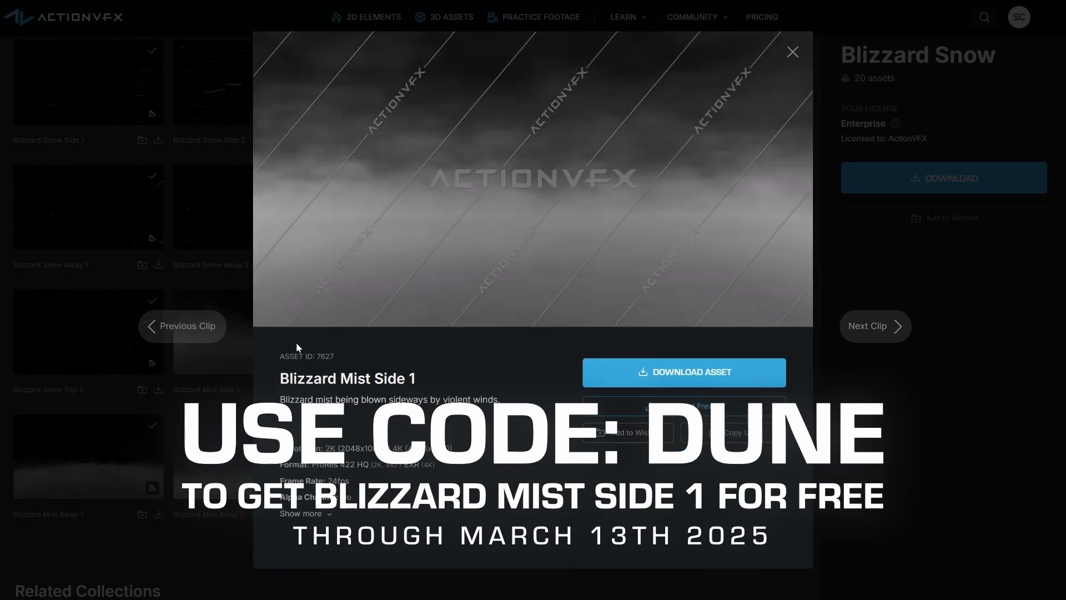
{"action": "left_click", "coordinate": [852, 327]}
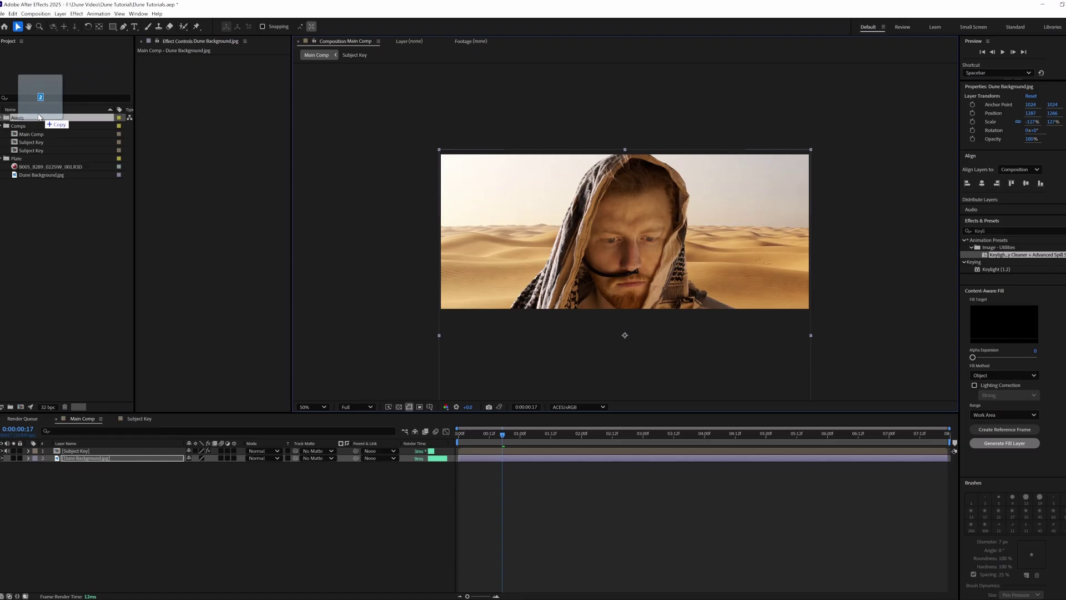
Back in After Effects, interpret the two blizzard mist clips in the Assets folder with the media color space overridden to ACES/Rec.709.
{"action": "left_click_drag", "start_coordinate": [39, 117], "coordinate": [38, 118]}
{"action": "left_click", "coordinate": [28, 144]}
{"action": "right_click", "coordinate": [30, 128]}
{"action": "mouse_move", "coordinate": [83, 204]}
{"action": "left_click", "coordinate": [168, 204]}
{"action": "left_click", "coordinate": [466, 142]}
{"action": "left_click", "coordinate": [526, 201]}
{"action": "scroll", "coordinate": [544, 337], "scroll_direction": "down", "scroll_amount": 20}
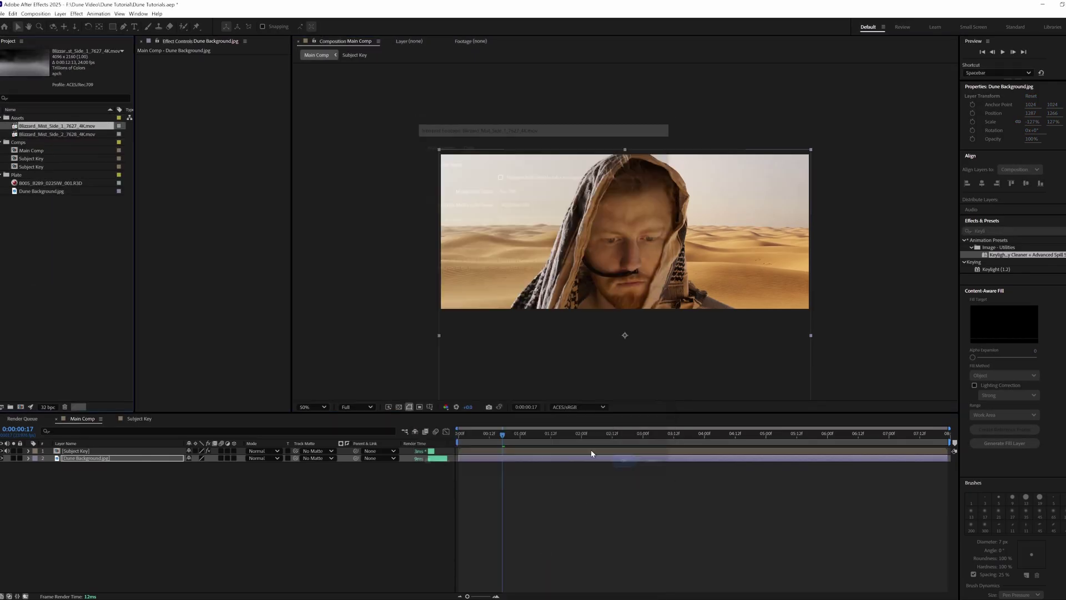
{"action": "right_click", "coordinate": [35, 119]}
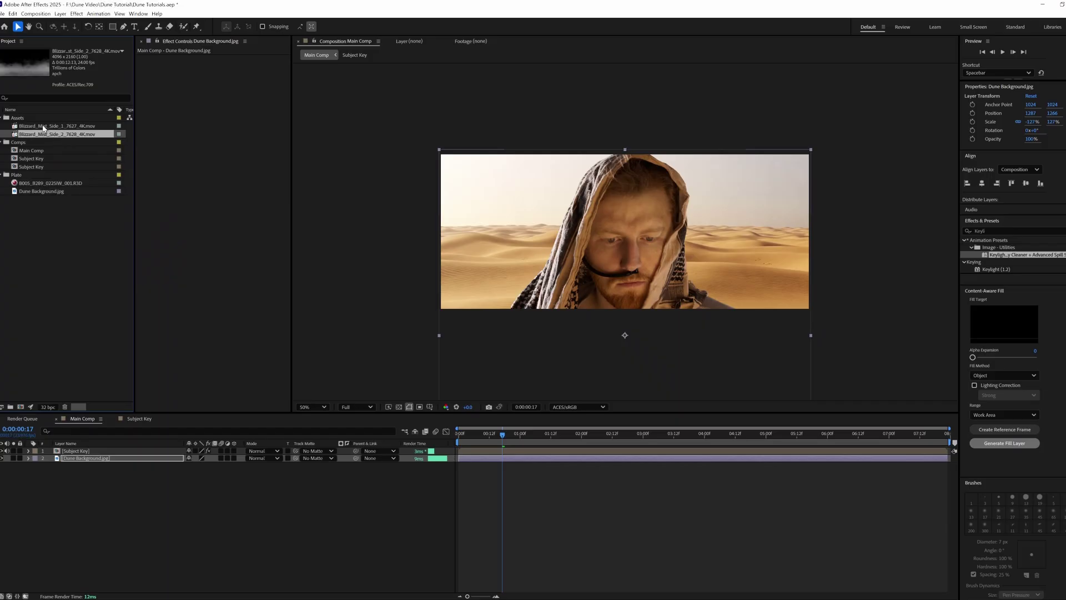
Add Blizzard_Mist_Side_2_7628_4K.mov to Main Comp above the Subject Key layer and scale it to 64.5%.
{"action": "left_click", "coordinate": [44, 125]}
{"action": "left_click", "coordinate": [30, 134]}
{"action": "left_click_drag", "start_coordinate": [23, 136], "coordinate": [624, 231]}
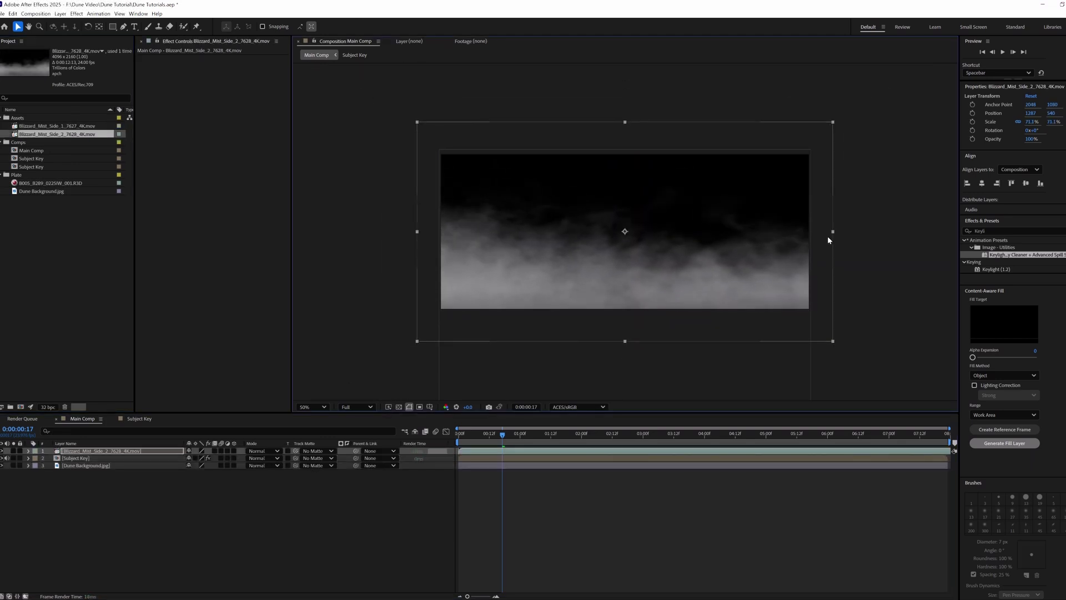
Scrub through the mist clip to check its motion and flip the mist layer horizontally.
{"action": "mouse_move", "coordinate": [503, 435]}
{"action": "left_mouse_down"}
{"action": "mouse_move", "coordinate": [484, 438]}
{"action": "mouse_move", "coordinate": [521, 442]}
{"action": "left_mouse_up"}
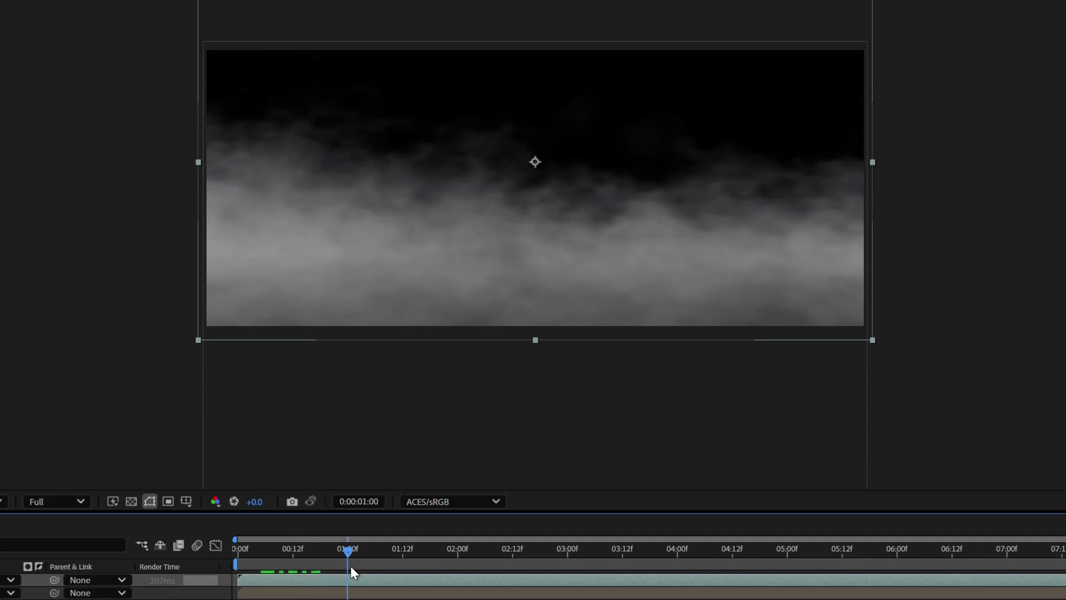
{"action": "left_click_drag", "start_coordinate": [351, 567], "coordinate": [274, 578]}
{"action": "right_click", "coordinate": [432, 240]}
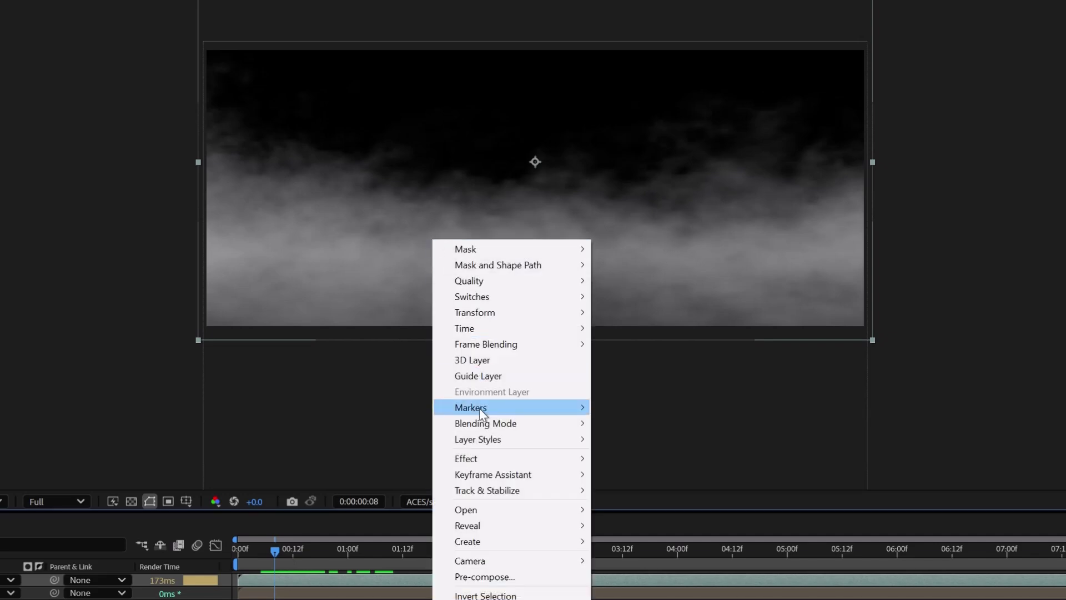
{"action": "mouse_move", "coordinate": [507, 314]}
{"action": "left_click", "coordinate": [660, 430]}
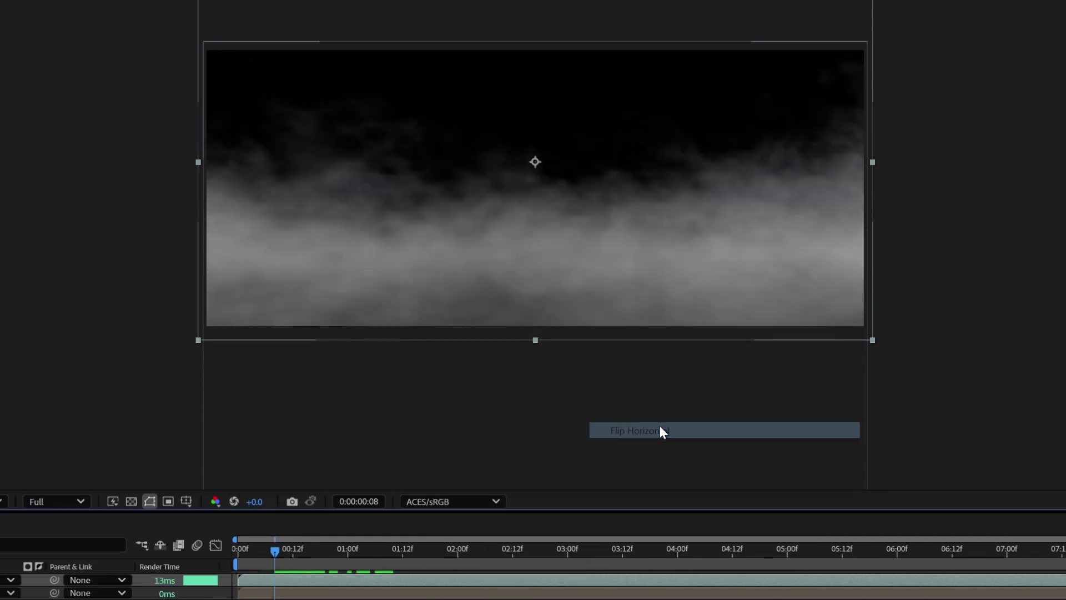
Apply the Alpha From Lightness (Unmult) preset to the mist layer.
{"action": "left_click", "coordinate": [796, 232]}
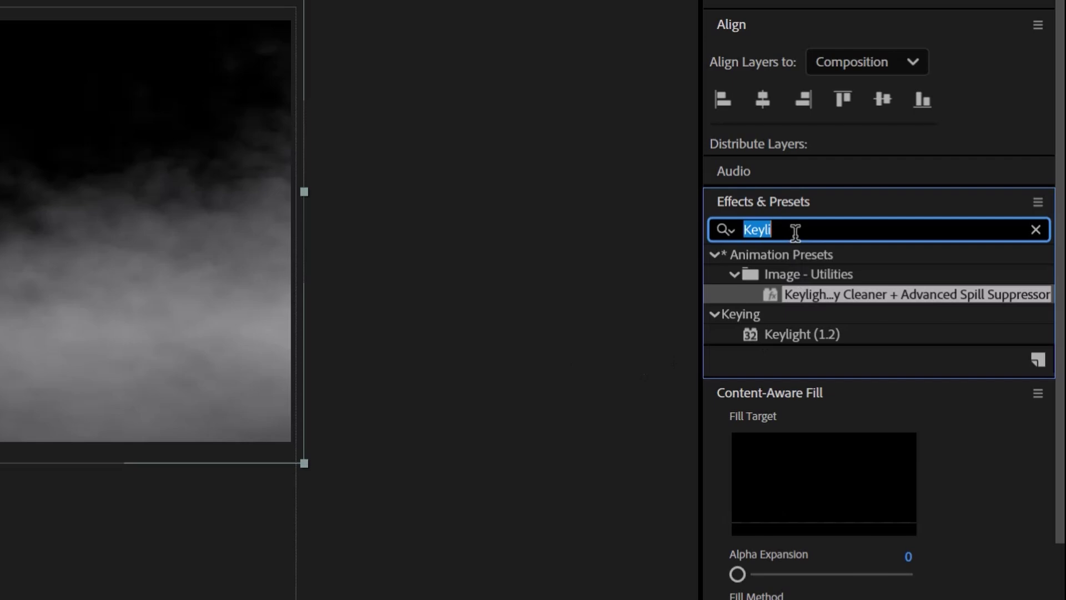
{"action": "type", "text": "unmu"}
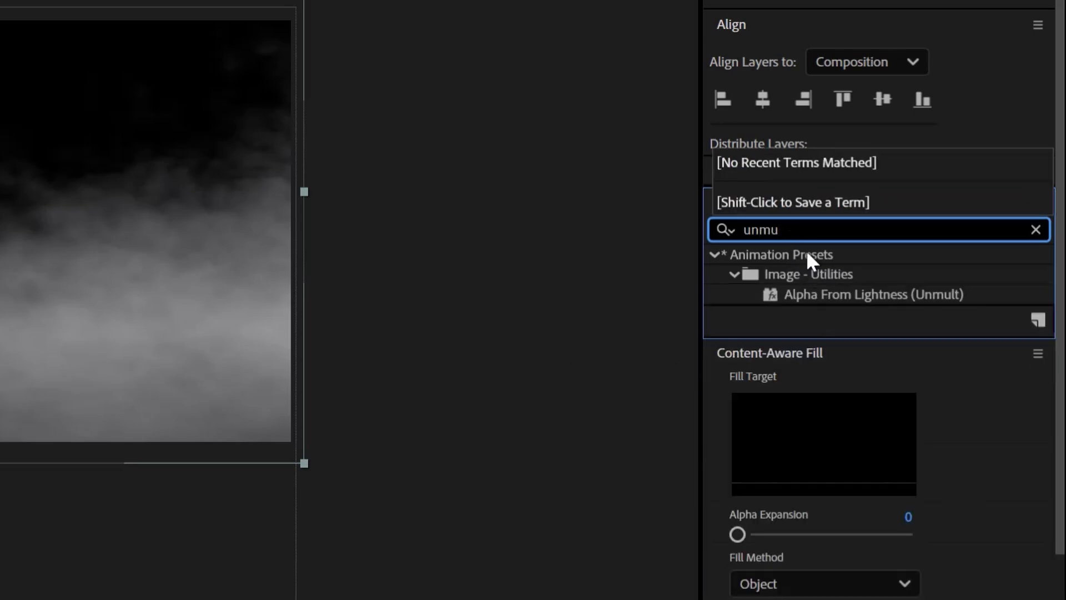
{"action": "double_click", "coordinate": [830, 294]}
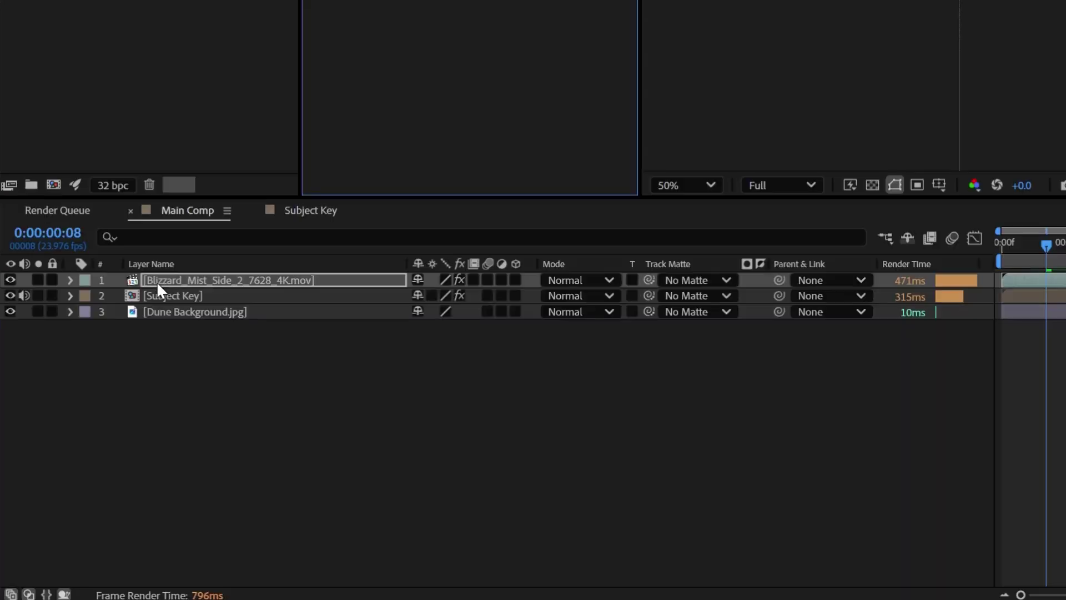
Move the mist layer between Subject Key and Dune Background.jpg and raise it to a vertical position of 390.
{"action": "left_click_drag", "start_coordinate": [156, 281], "coordinate": [162, 303]}
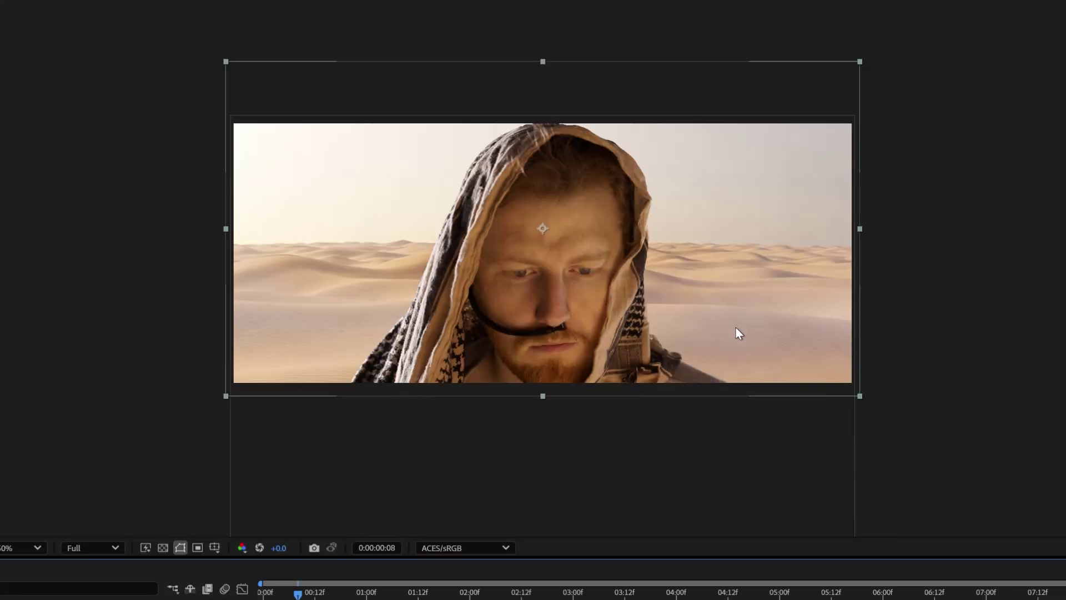
{"action": "left_click_drag", "start_coordinate": [735, 327], "coordinate": [732, 291]}
{"action": "left_click_drag", "start_coordinate": [732, 292], "coordinate": [733, 312]}
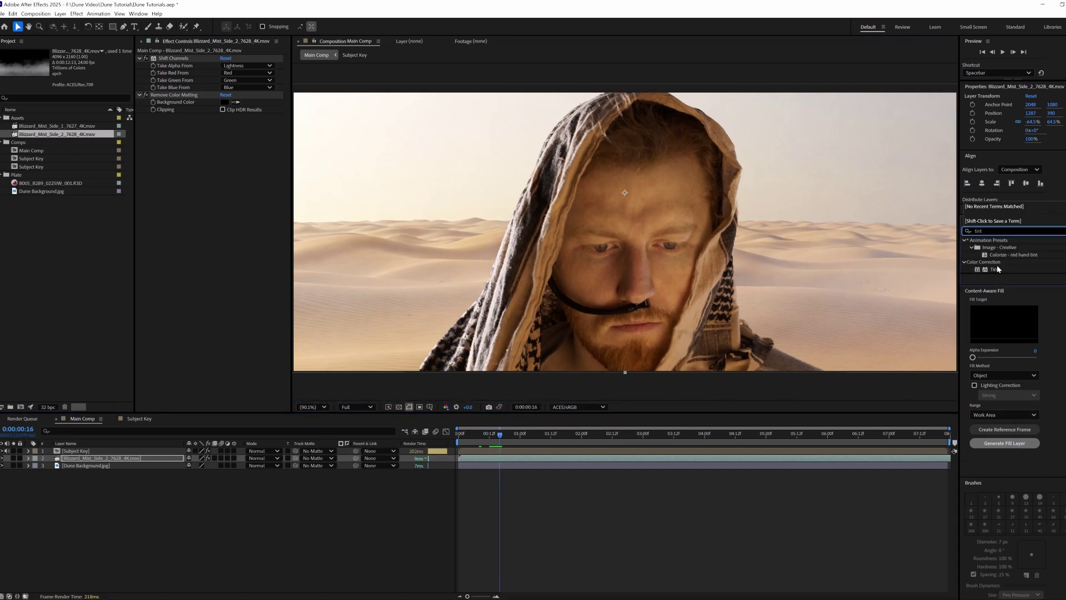
Apply a Tint effect to the mist layer and set Map White To to the sandy color FFC585.
{"action": "left_click_drag", "start_coordinate": [994, 268], "coordinate": [589, 222]}
{"action": "left_click", "coordinate": [225, 131]}
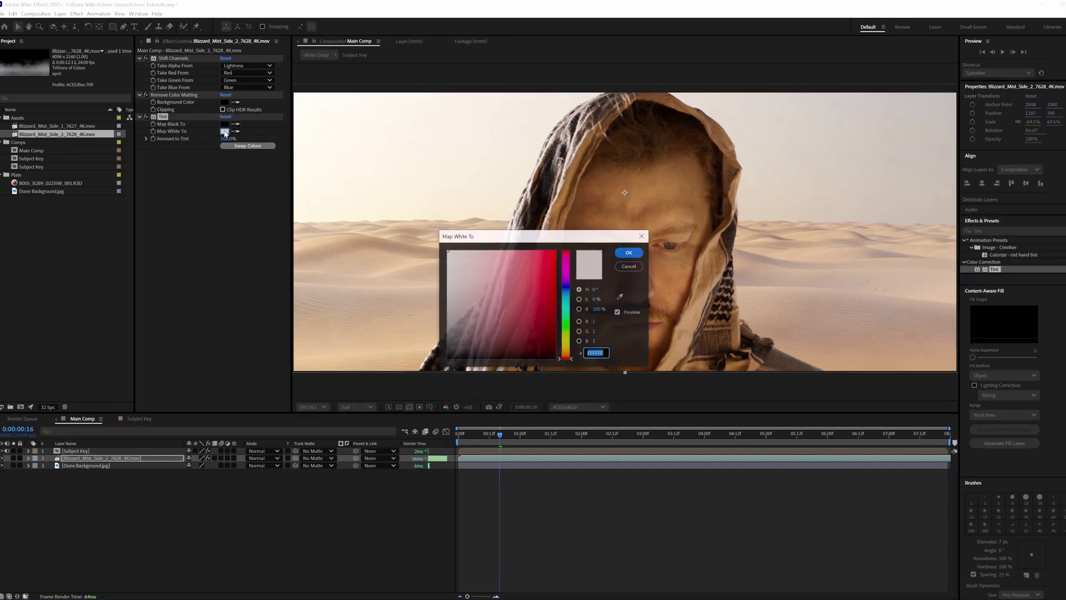
{"action": "left_click", "coordinate": [568, 351]}
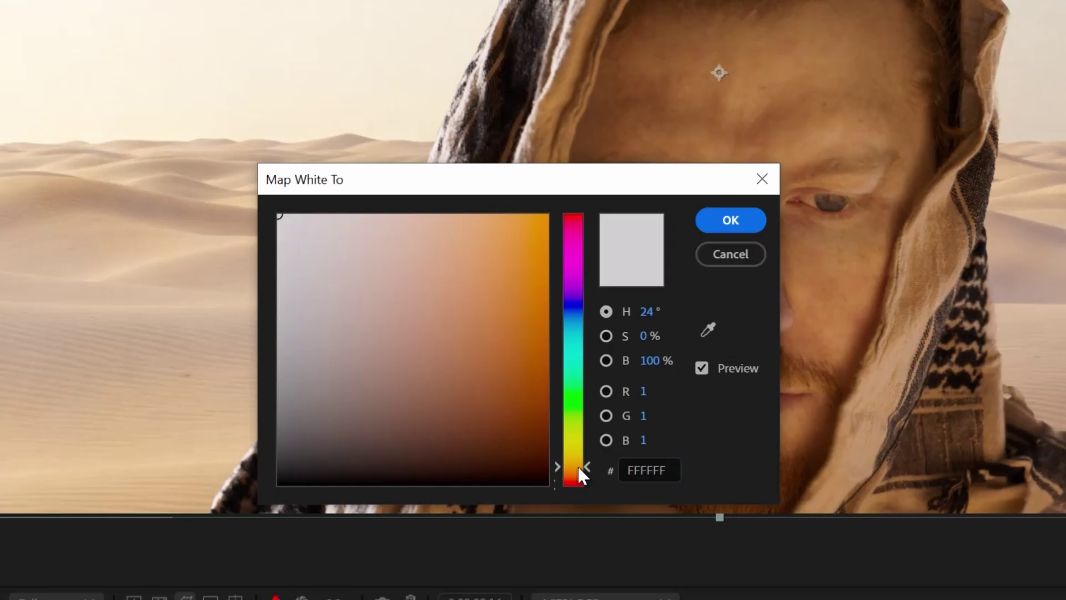
{"action": "left_click_drag", "start_coordinate": [581, 473], "coordinate": [581, 468]}
{"action": "left_click", "coordinate": [386, 214]}
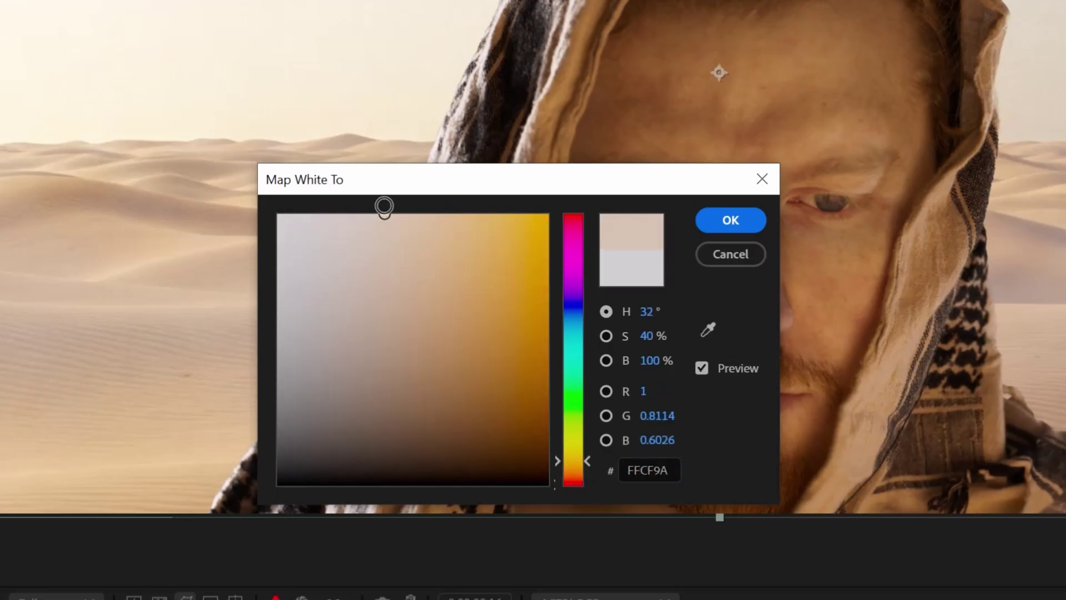
{"action": "left_click_drag", "start_coordinate": [383, 214], "coordinate": [404, 209]}
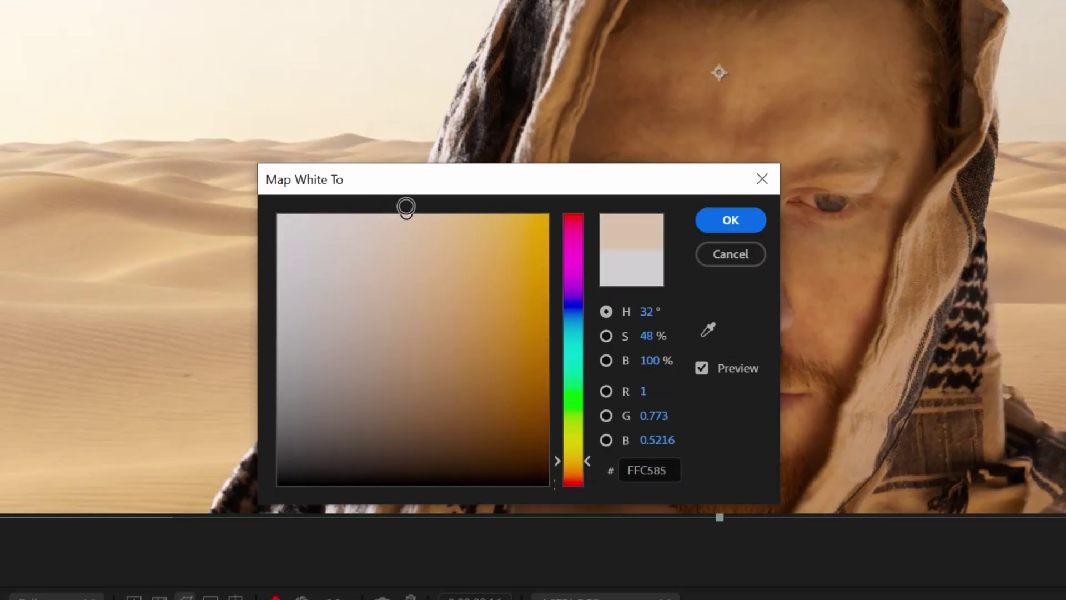
{"action": "left_click", "coordinate": [725, 218]}
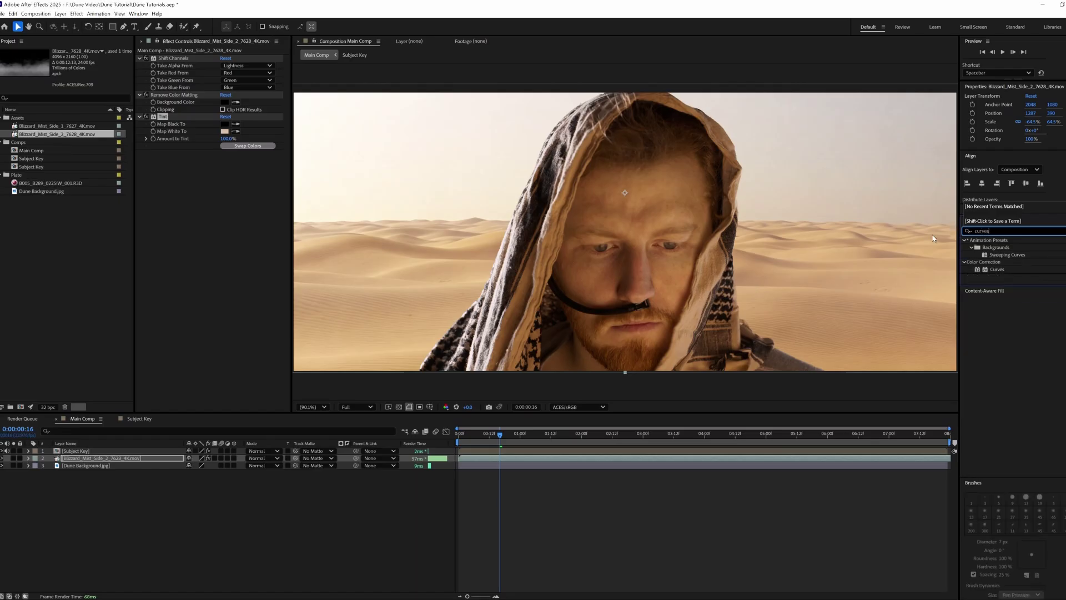
Add a Curves effect to the mist layer with the RGB white end lowered to about one third, and duplicate the effect.
{"action": "left_click", "coordinate": [996, 270]}
{"action": "left_click_drag", "start_coordinate": [997, 270], "coordinate": [265, 260]}
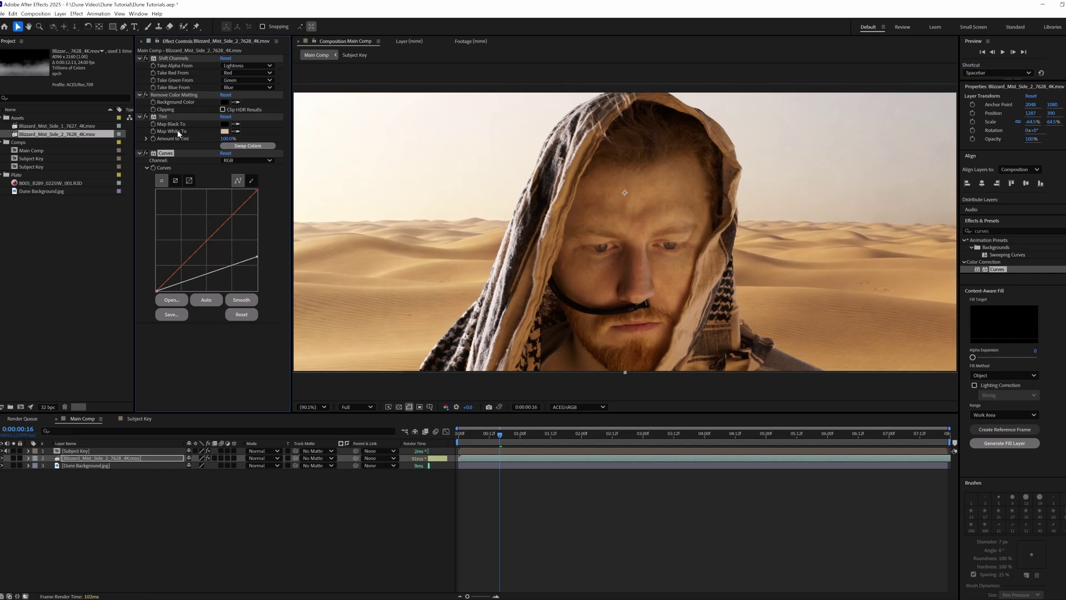
{"action": "key", "text": "ctrl+d"}
{"action": "scroll", "coordinate": [165, 152], "scroll_direction": "down", "scroll_amount": 3}
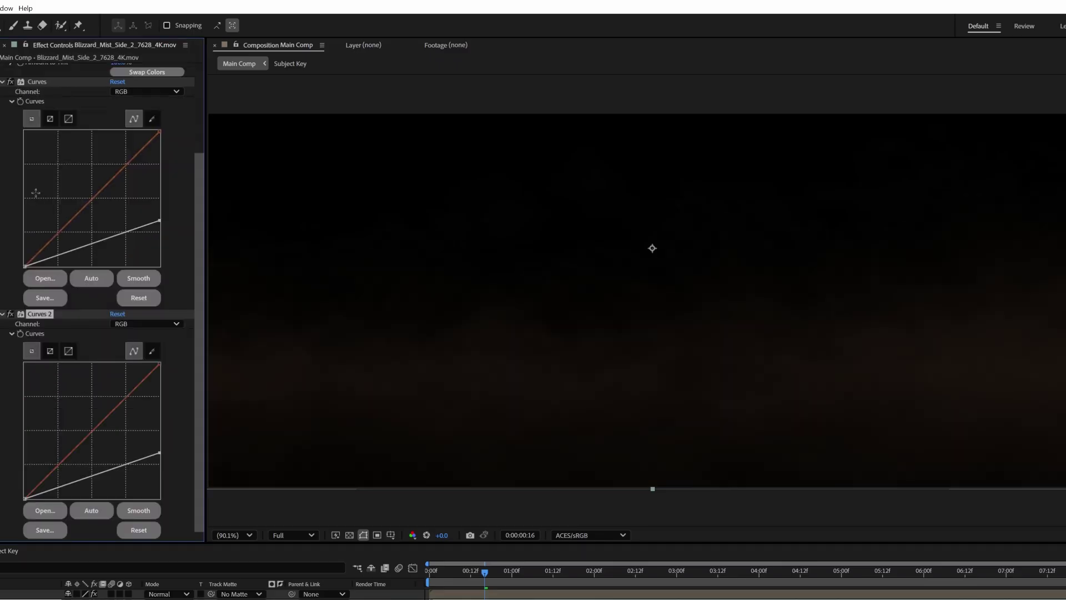
Move the first Curves effect above Shift Channels and pull its RGB white point to about 40% input at full output.
{"action": "scroll", "coordinate": [53, 290], "scroll_direction": "up", "scroll_amount": 4}
{"action": "left_click", "coordinate": [46, 196]}
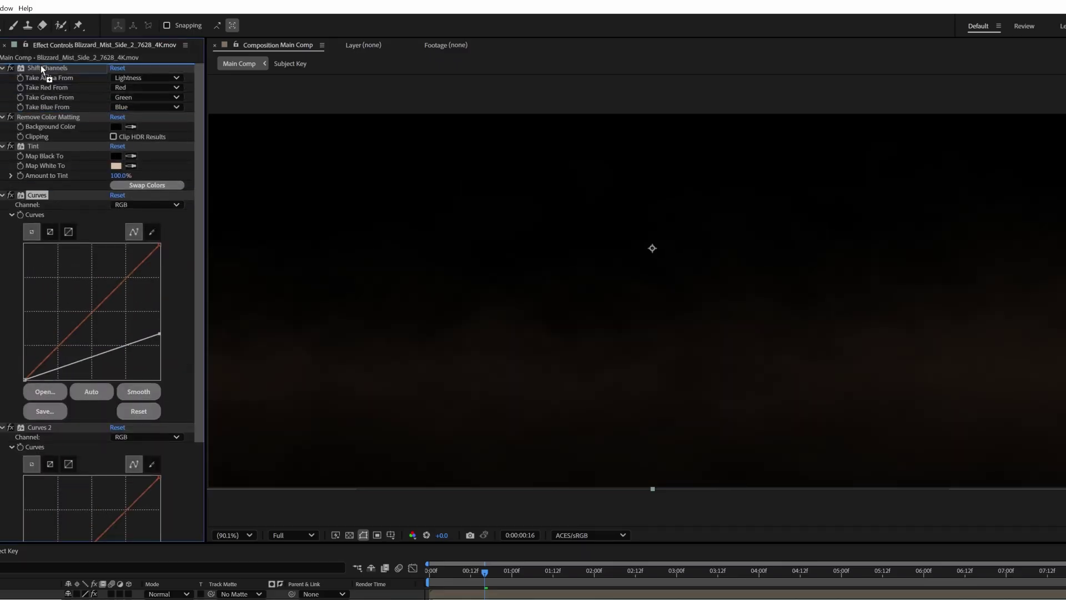
{"action": "left_click_drag", "start_coordinate": [41, 66], "coordinate": [42, 66]}
{"action": "left_click_drag", "start_coordinate": [160, 206], "coordinate": [77, 66]}
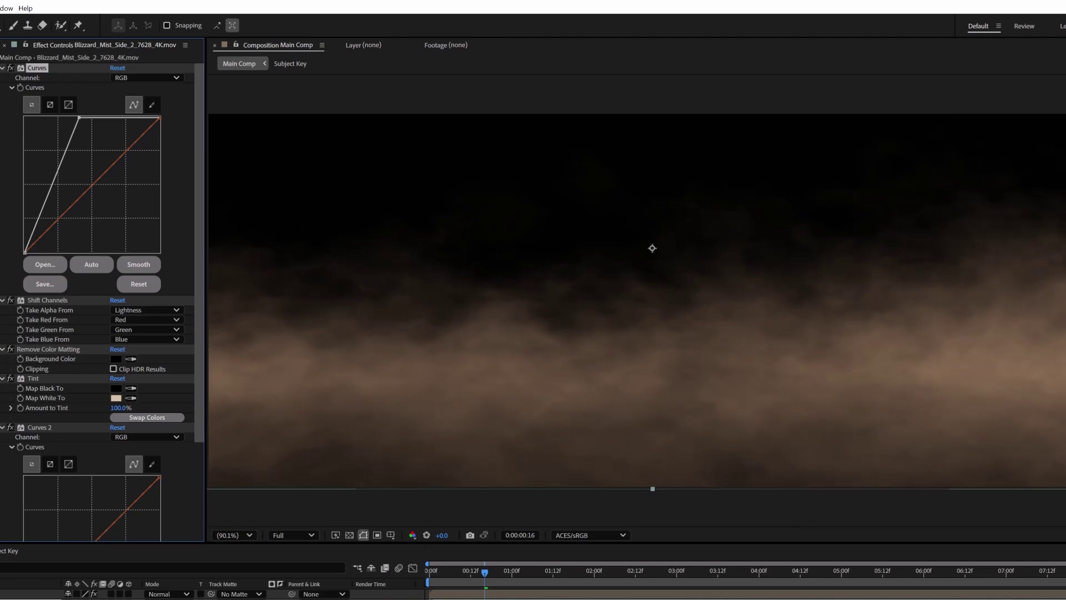
Set the RGB white end of the mist layer's Curves 2 effect to just under half output.
{"action": "left_click", "coordinate": [13, 458]}
{"action": "scroll", "coordinate": [187, 325], "scroll_direction": "down", "scroll_amount": 5}
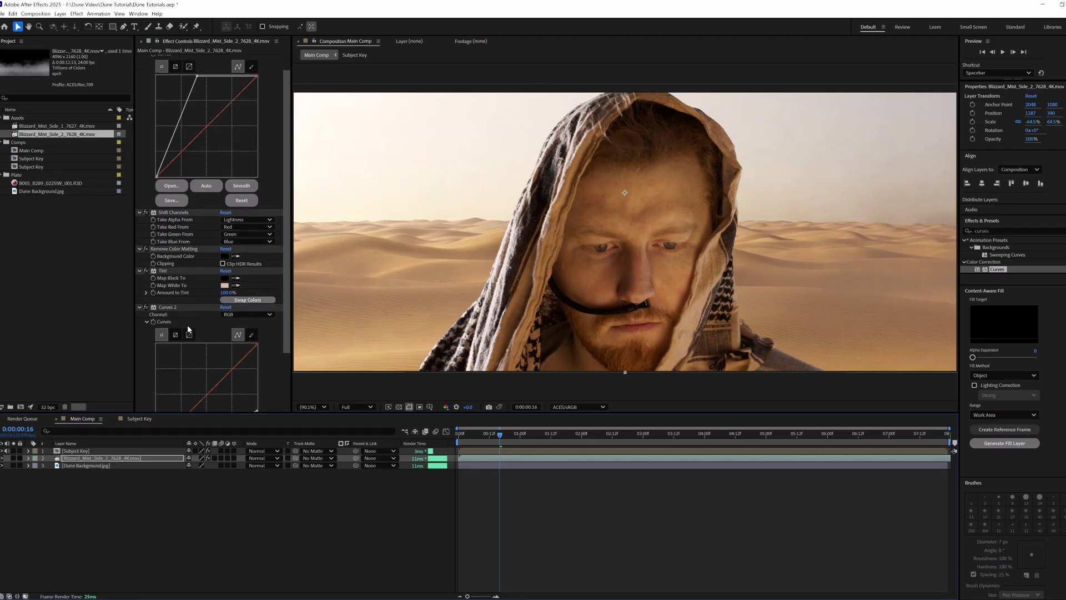
{"action": "left_click_drag", "start_coordinate": [257, 280], "coordinate": [262, 322]}
{"action": "scroll", "coordinate": [265, 337], "scroll_direction": "up", "scroll_amount": 3}
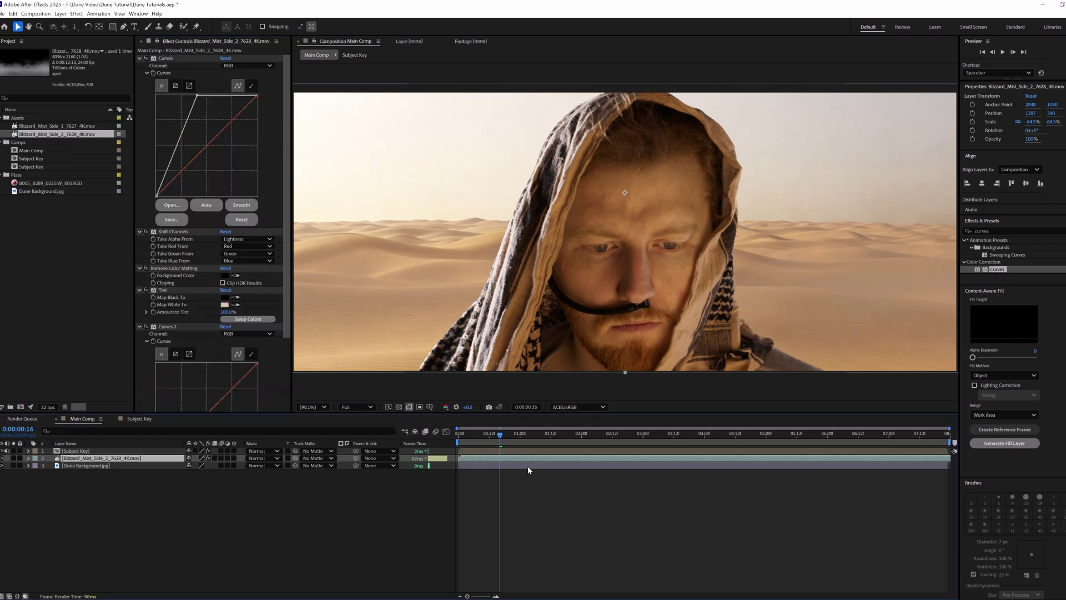
Duplicate the mist layer and add Blizzard_Mist_Side_1_7627_4K.mov directly below Subject Key.
{"action": "key", "text": "ctrl+d"}
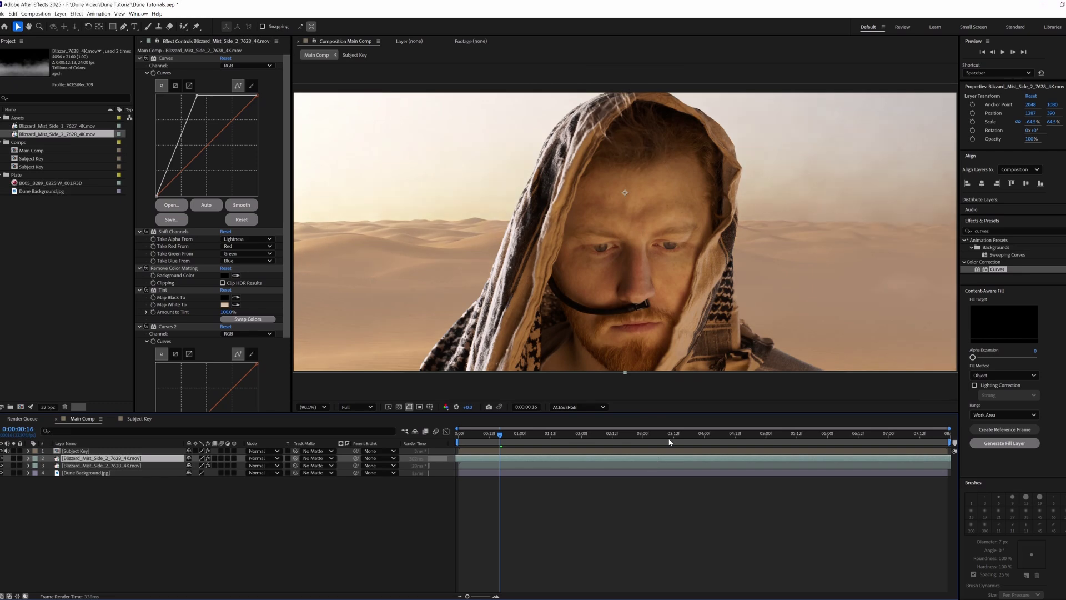
{"action": "left_click", "coordinate": [42, 126]}
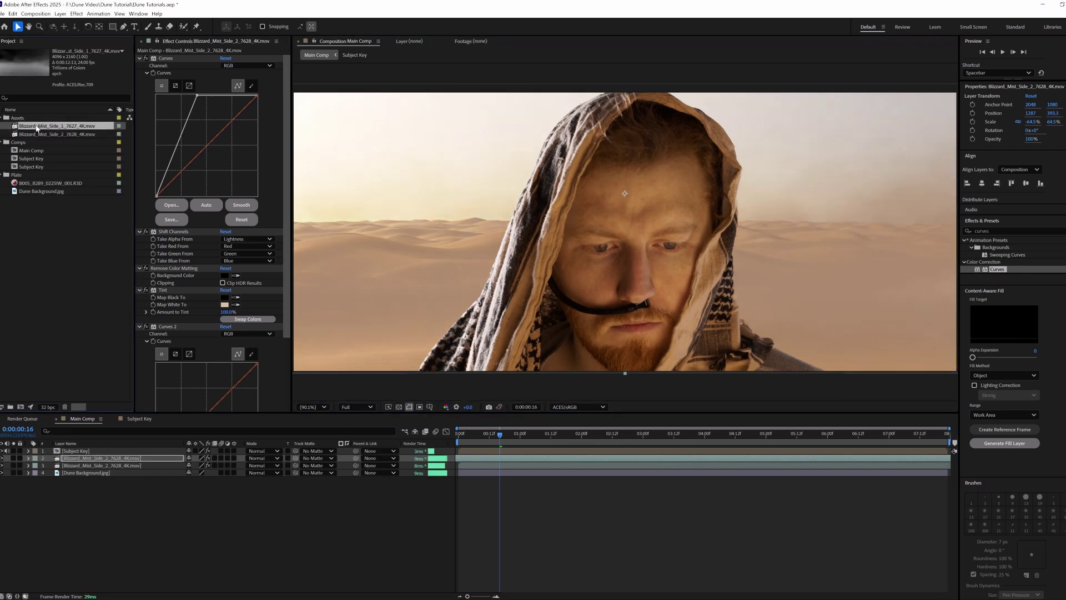
{"action": "left_click_drag", "start_coordinate": [94, 441], "coordinate": [95, 454]}
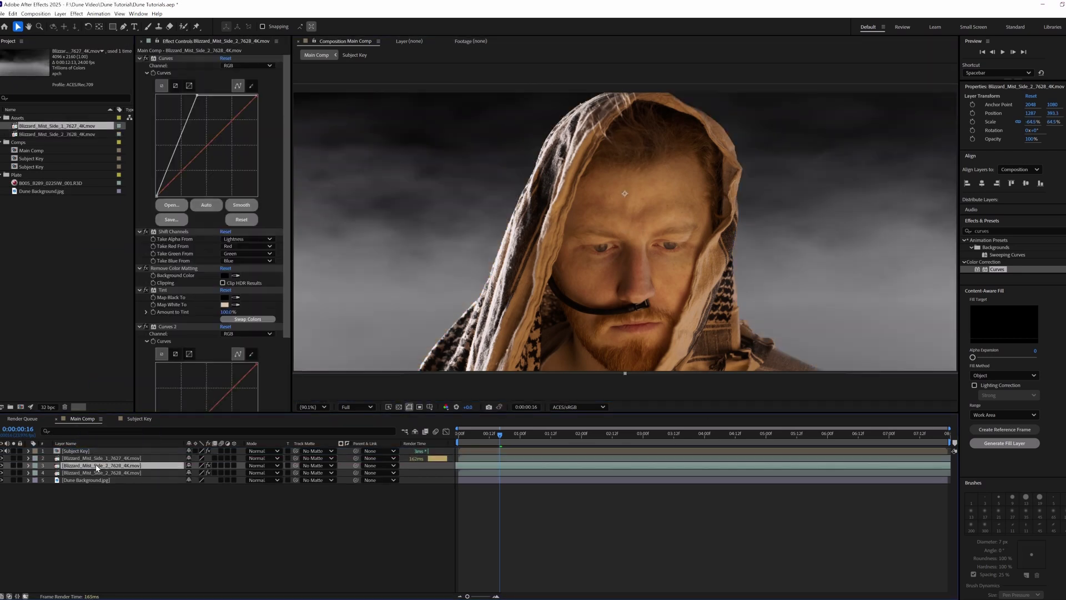
Copy the mist effects onto the Blizzard_Mist_Side_1 layer, then scale it to about 66.7% at a vertical position of about 340.
{"action": "scroll", "coordinate": [217, 324], "scroll_direction": "down", "scroll_amount": 3}
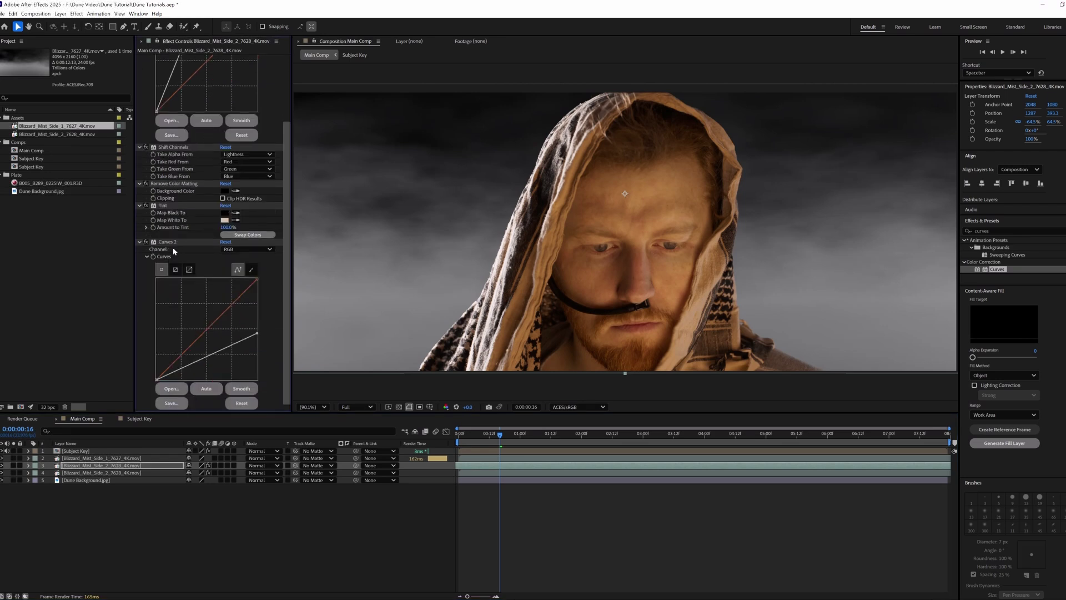
{"action": "left_click", "coordinate": [93, 458]}
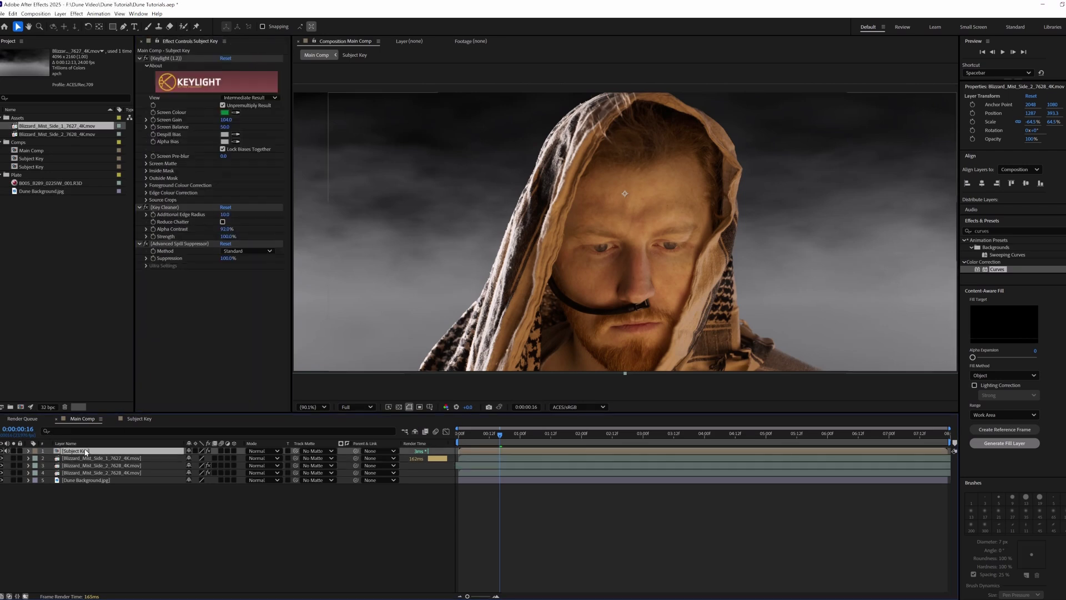
{"action": "scroll", "coordinate": [201, 243], "scroll_direction": "down", "scroll_amount": 5}
{"action": "left_click_drag", "start_coordinate": [434, 300], "coordinate": [441, 224]}
{"action": "scroll", "coordinate": [441, 224], "scroll_direction": "down", "scroll_amount": 1}
{"action": "left_click_drag", "start_coordinate": [918, 188], "coordinate": [742, 208]}
{"action": "key", "text": "/"}
Flip the Blizzard_Mist_Side_1 layer horizontally and preview the mist's movement.
{"action": "right_click", "coordinate": [125, 456]}
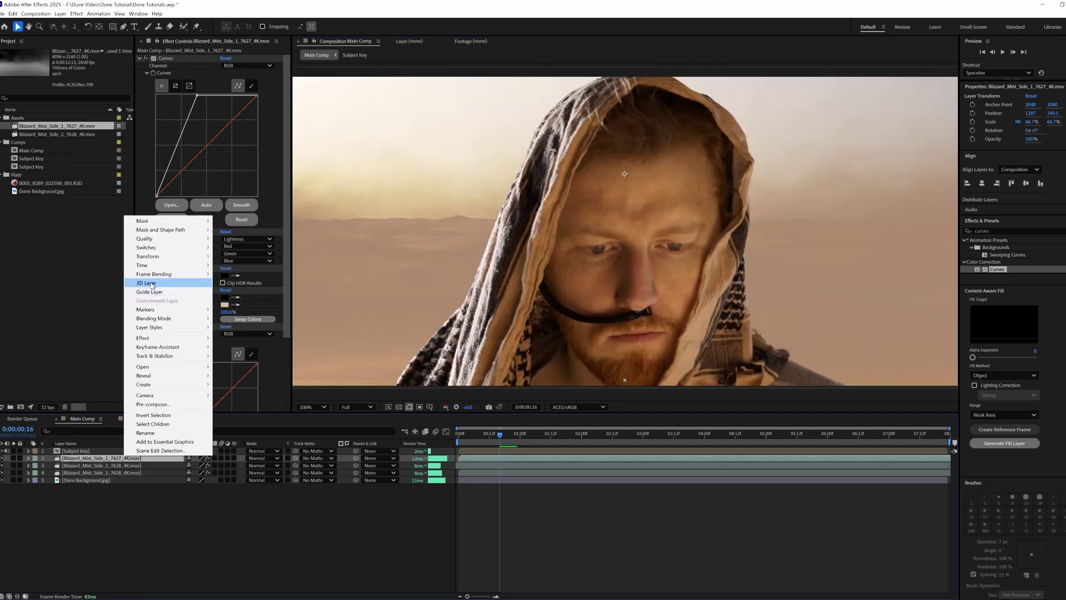
{"action": "mouse_move", "coordinate": [148, 256]}
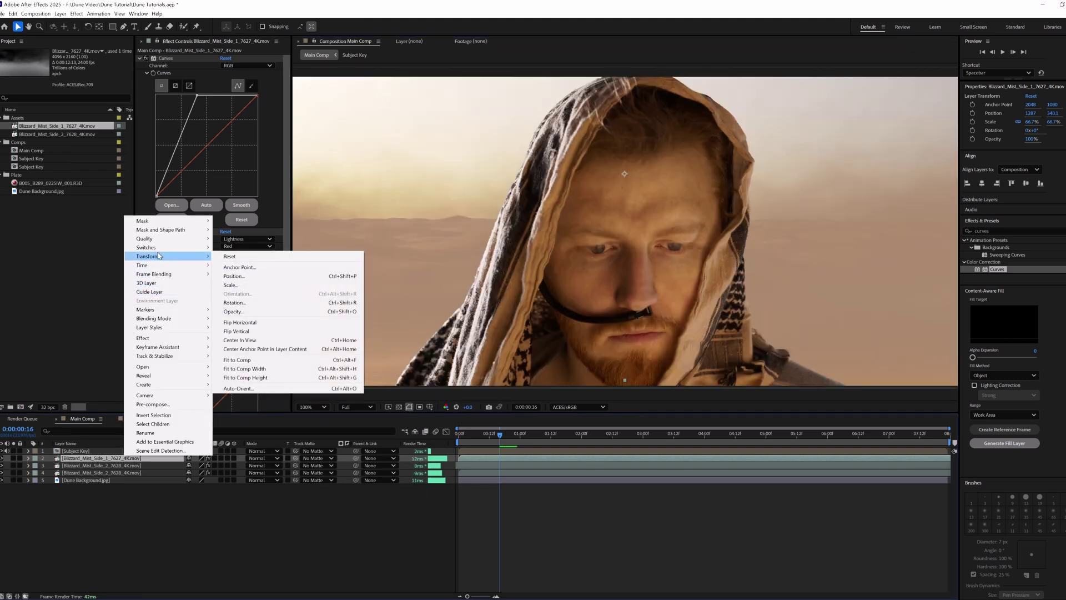
{"action": "left_click", "coordinate": [263, 324]}
{"action": "left_click", "coordinate": [479, 436]}
{"action": "key", "text": "space"}
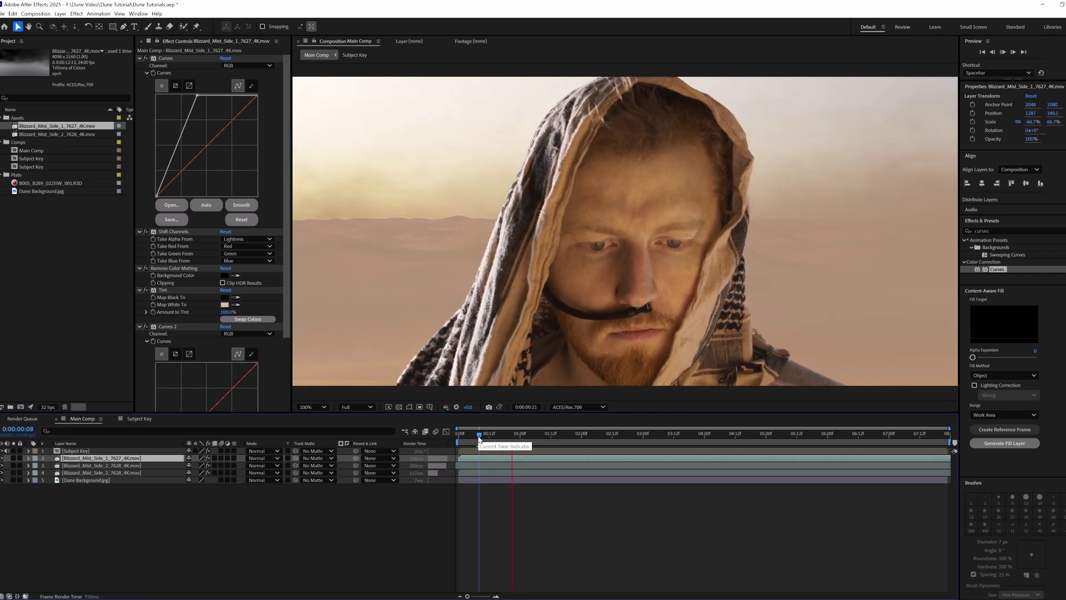
{"action": "key", "text": "space"}
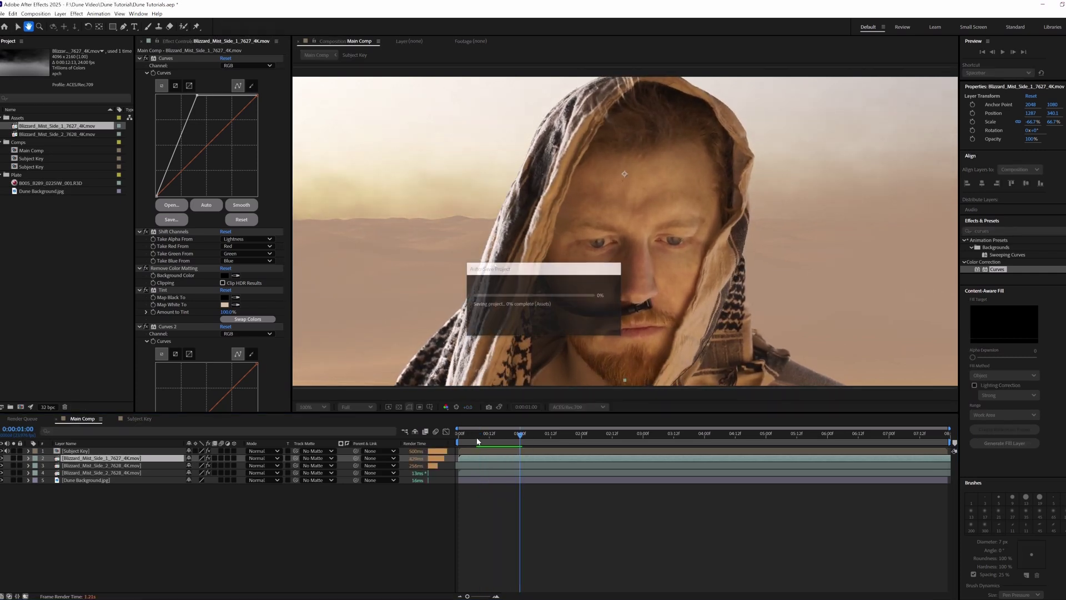
Time-stretch all three mist layers with a stretch factor of 80 and preview the faster motion.
{"action": "right_click", "coordinate": [113, 456]}
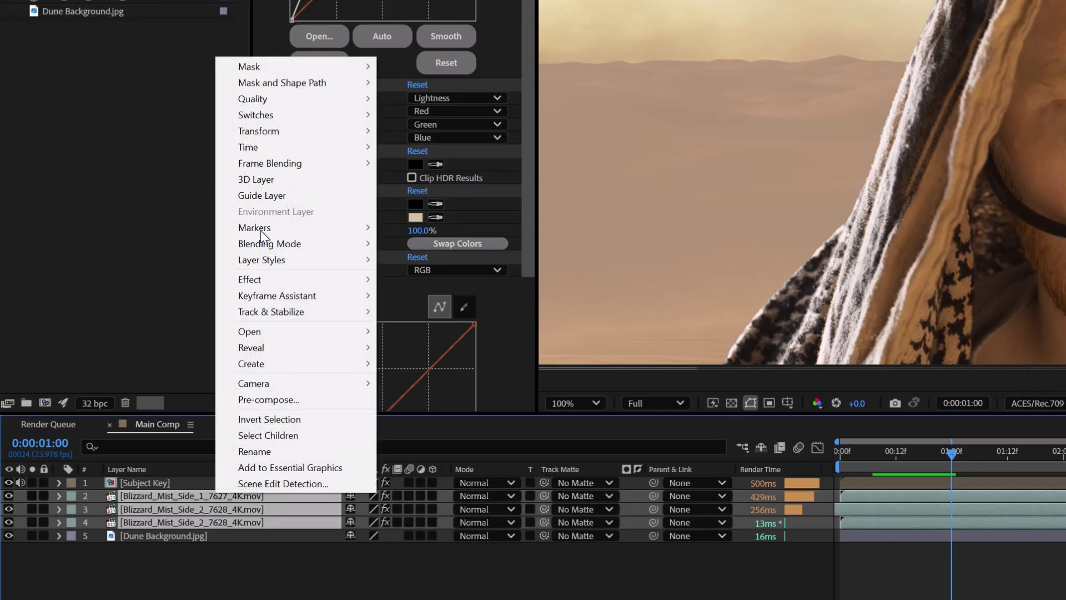
{"action": "mouse_move", "coordinate": [158, 262]}
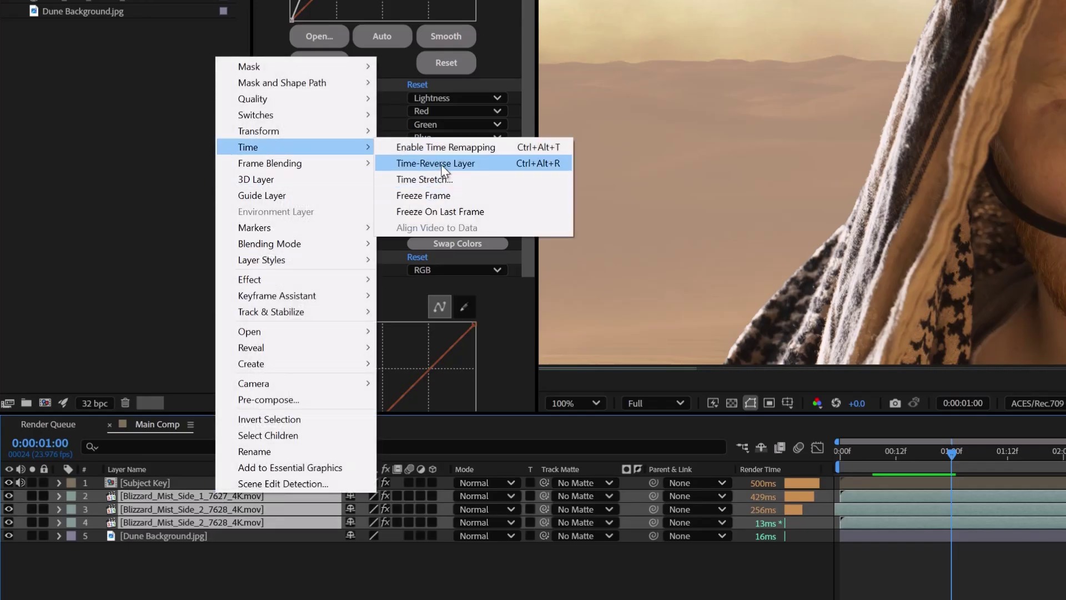
{"action": "left_click", "coordinate": [441, 179]}
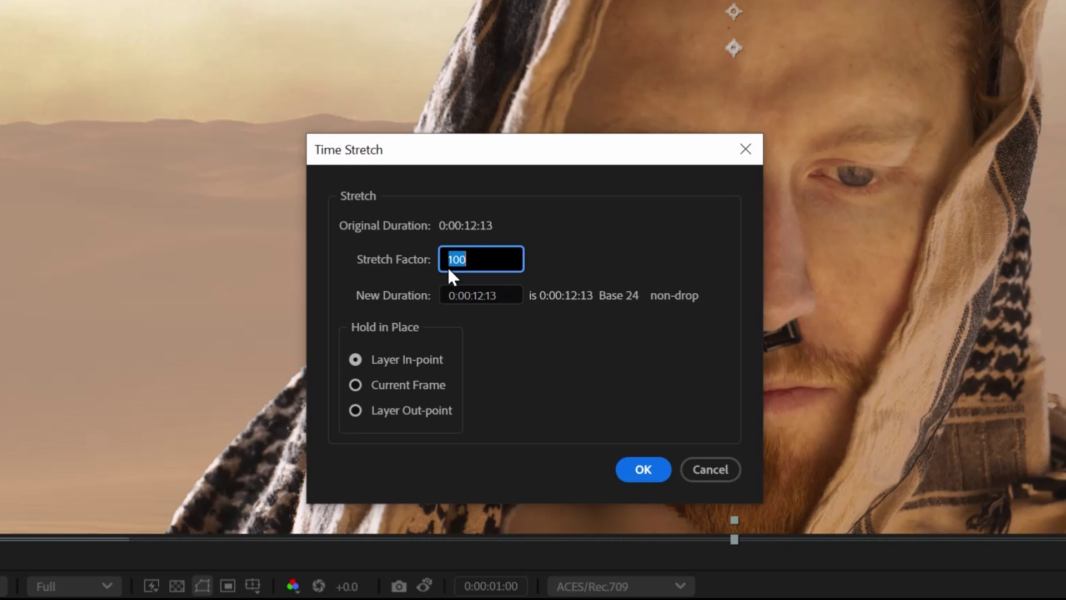
{"action": "type", "text": "80"}
{"action": "key", "text": "Return"}
{"action": "left_click", "coordinate": [492, 438]}
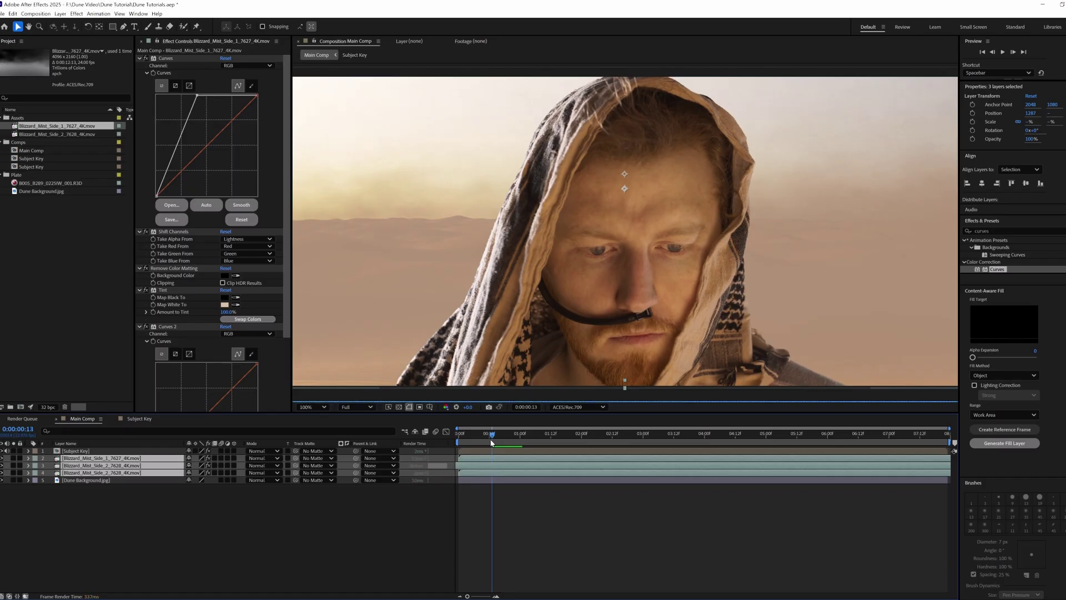
{"action": "key", "text": "space"}
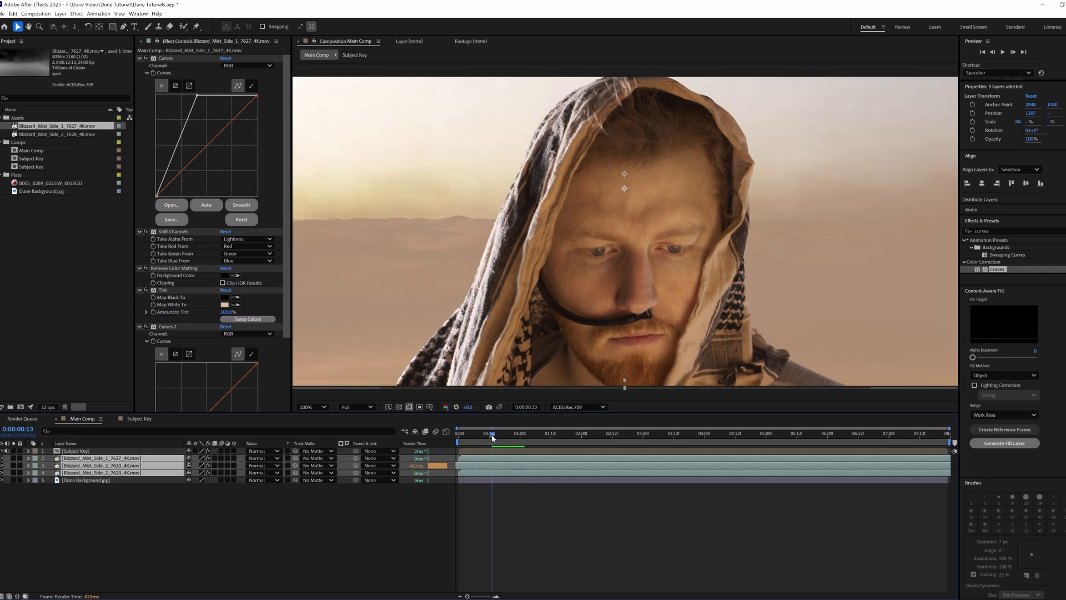
{"action": "key", "text": "space"}
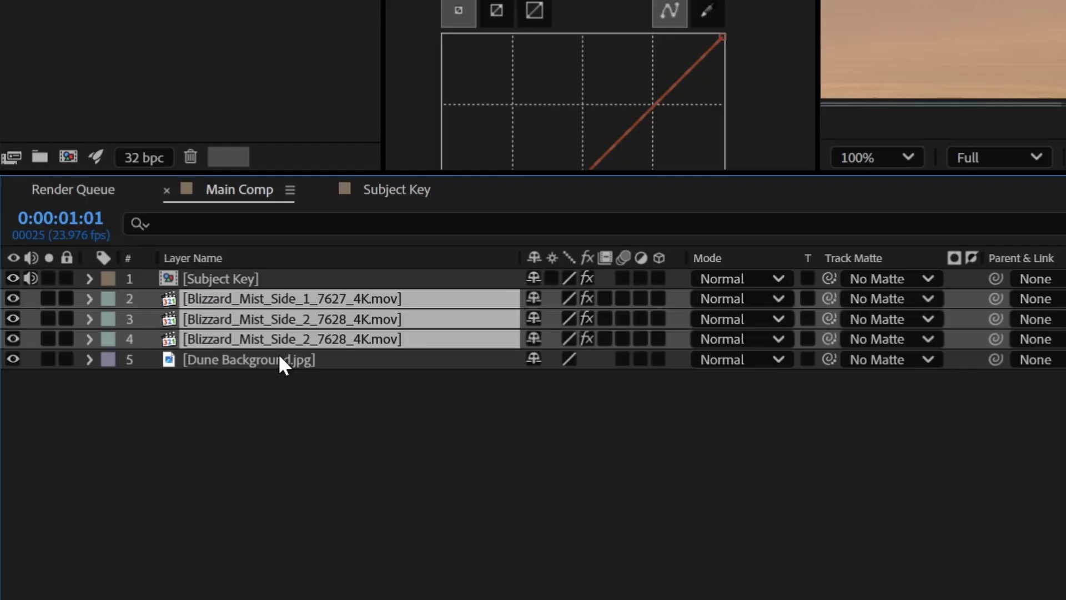
Duplicate the Dune Background.jpg layer and place the copy above the mist layers, directly below Subject Key.
{"action": "left_click", "coordinate": [97, 481]}
{"action": "key", "text": "ctrl+d"}
{"action": "left_click_drag", "start_coordinate": [274, 359], "coordinate": [265, 287]}
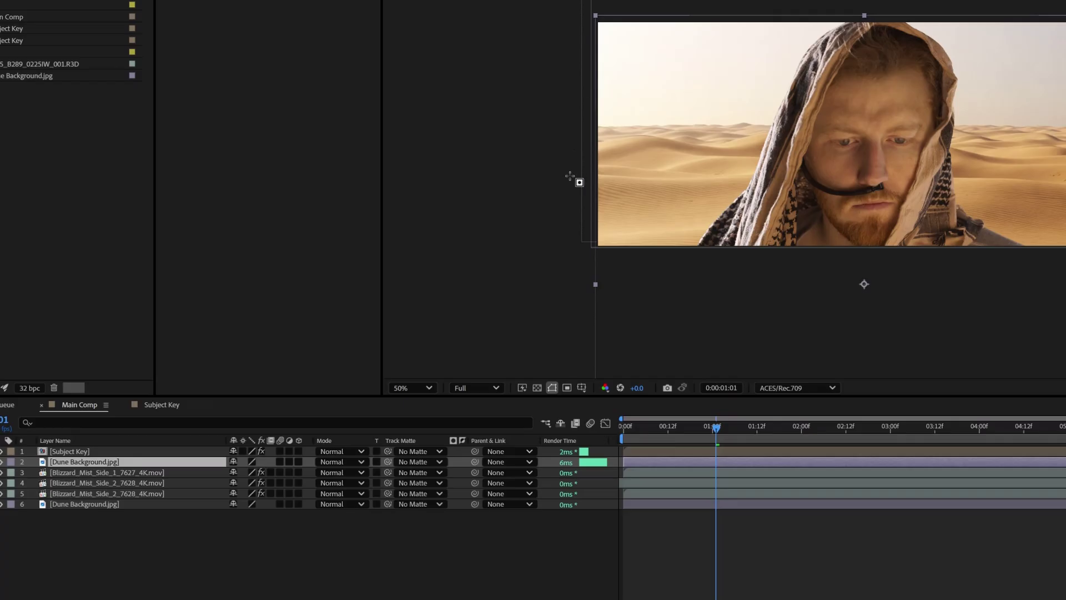
Draw a rectangular mask over the foreground sand on the upper Dune Background copy and feather it 200 pixels.
{"action": "left_click_drag", "start_coordinate": [570, 177], "coordinate": [1065, 279]}
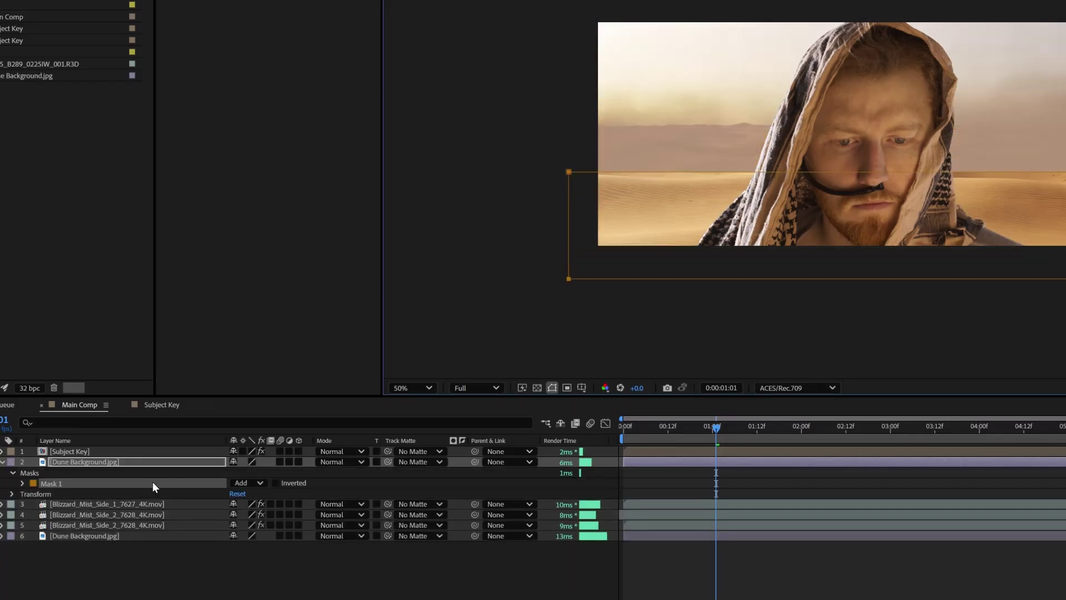
{"action": "left_click", "coordinate": [23, 483]}
{"action": "left_click_drag", "start_coordinate": [244, 504], "coordinate": [381, 514]}
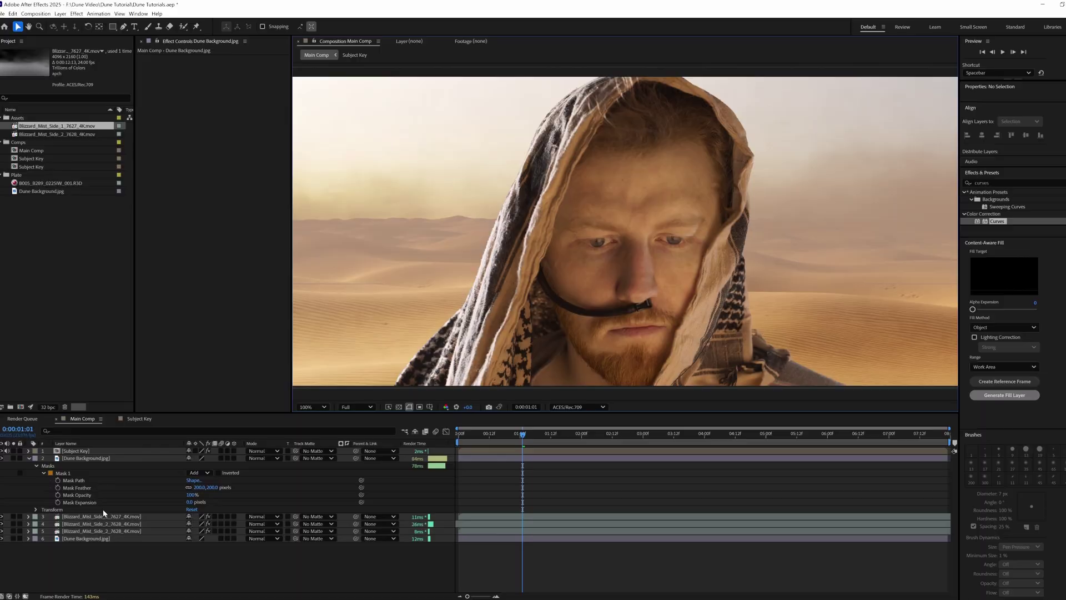
Duplicate the Side_1 mist layer above the masked background, enlarging the copy to about 87% at a vertical position of about 418.
{"action": "left_click", "coordinate": [102, 516]}
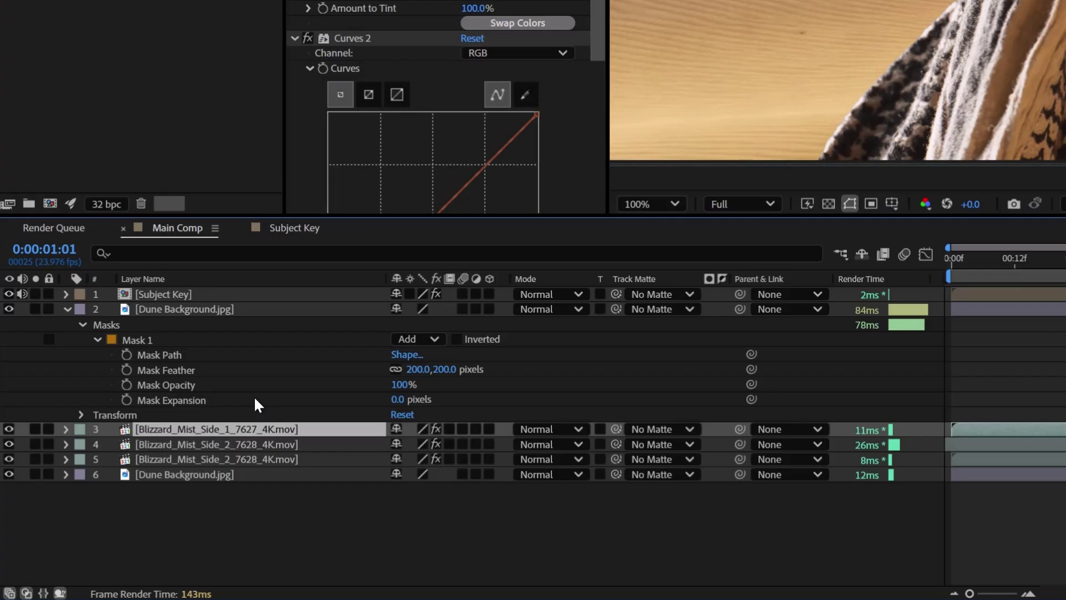
{"action": "key", "text": "ctrl+d"}
{"action": "left_click_drag", "start_coordinate": [222, 419], "coordinate": [209, 303]}
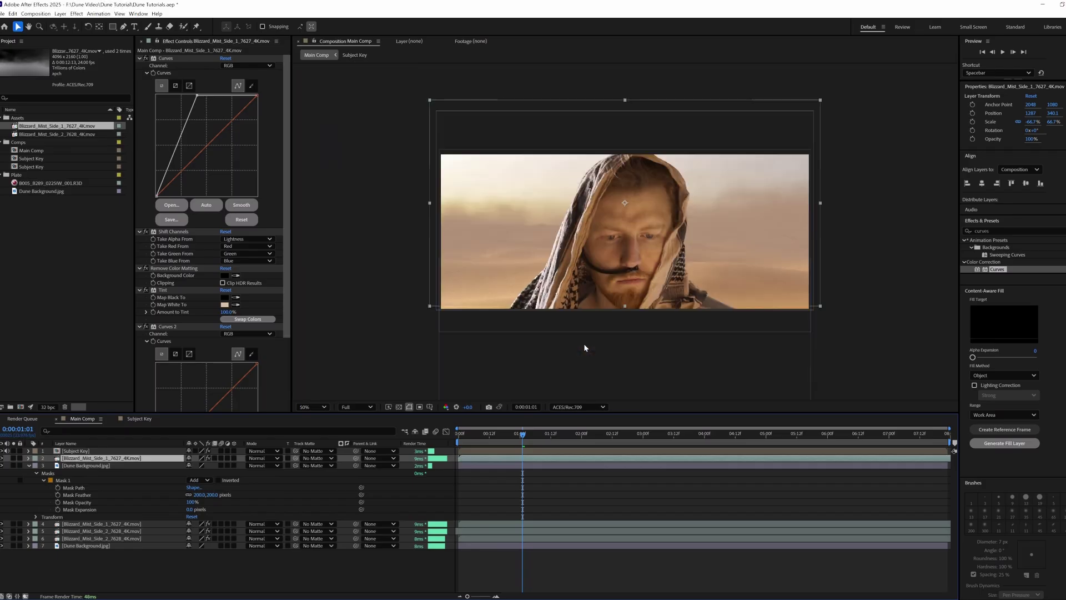
{"action": "left_click_drag", "start_coordinate": [735, 252], "coordinate": [734, 276]}
{"action": "left_click_drag", "start_coordinate": [820, 227], "coordinate": [878, 228]}
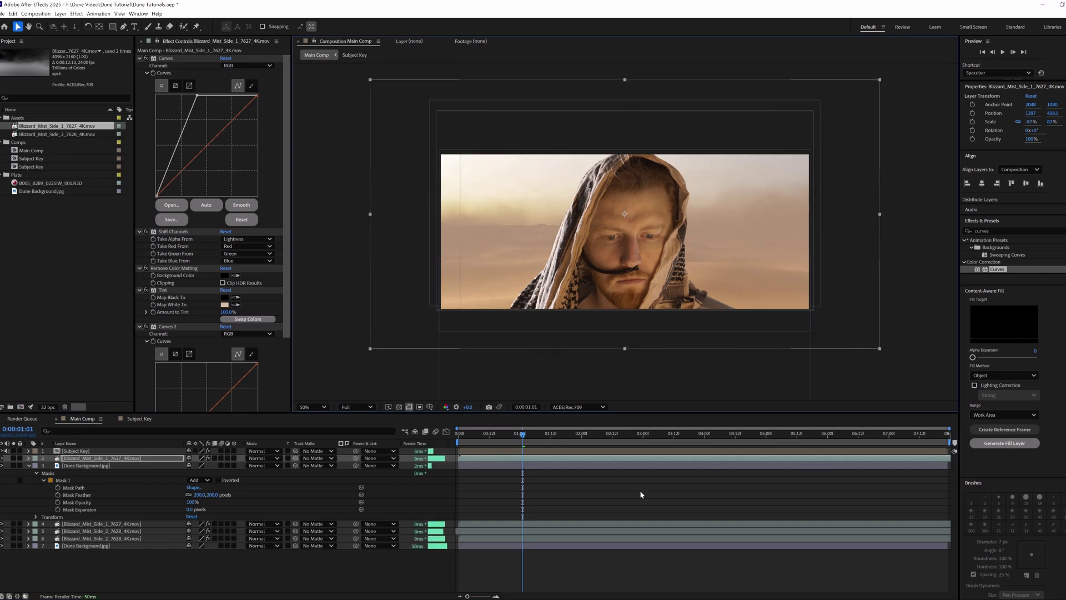
Change the enlarged mist layer's Tint Map White To to a more orange tone with hue 22° and saturation 56%.
{"action": "left_click", "coordinate": [225, 305]}
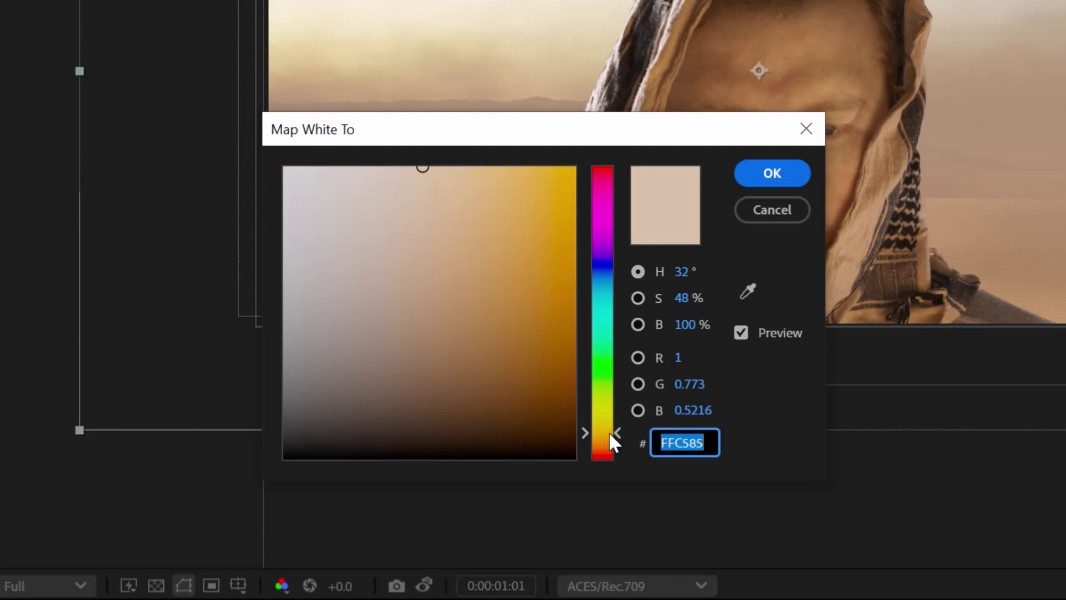
{"action": "left_click_drag", "start_coordinate": [609, 431], "coordinate": [604, 438]}
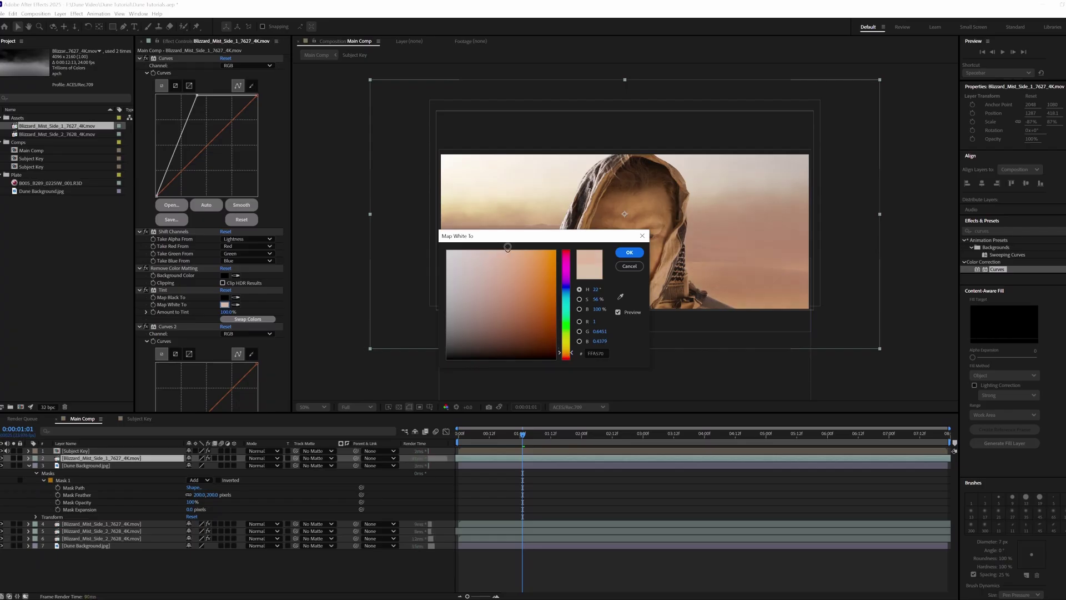
{"action": "left_click", "coordinate": [629, 253]}
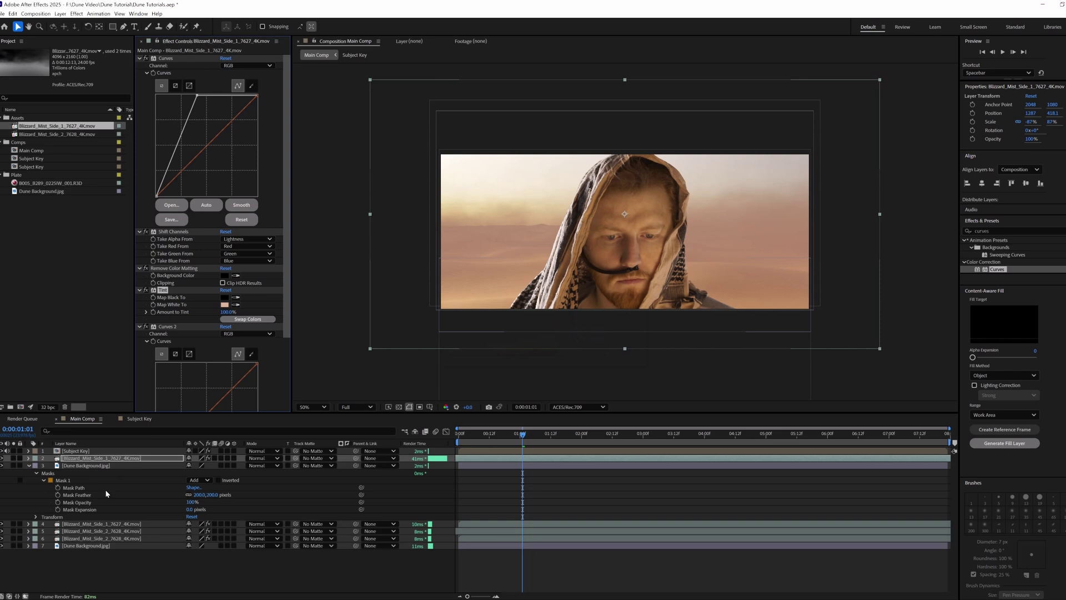
Add a copy of the orange mist layer at a vertical position of about 568, with Map White To at hue 31° and saturation 48%.
{"action": "key", "text": "ctrl+d"}
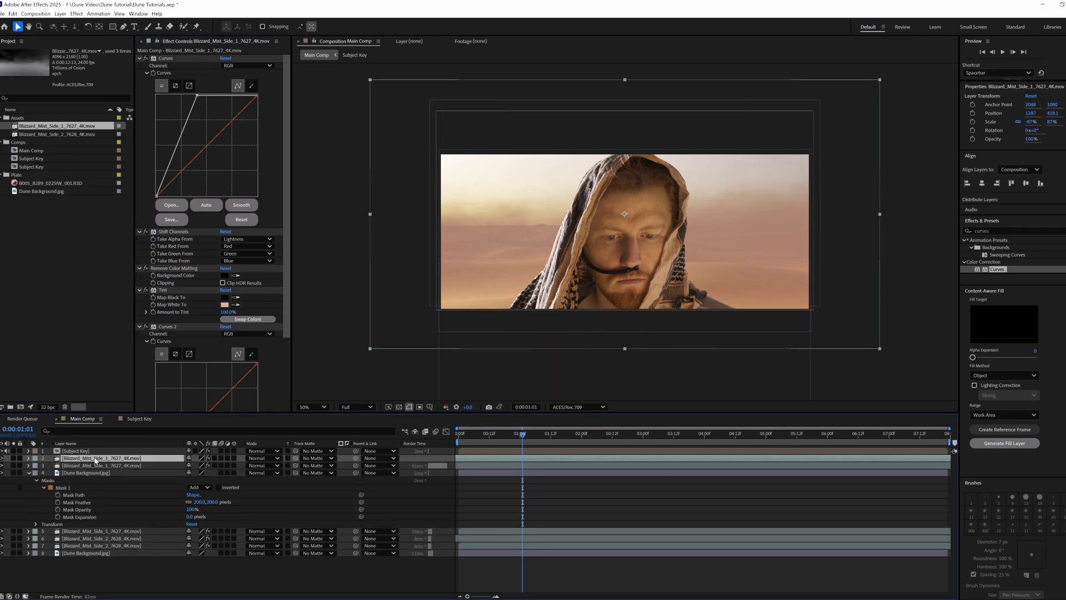
{"action": "left_click_drag", "start_coordinate": [722, 245], "coordinate": [722, 267]}
{"action": "left_click", "coordinate": [225, 305]}
{"action": "left_click", "coordinate": [224, 304]}
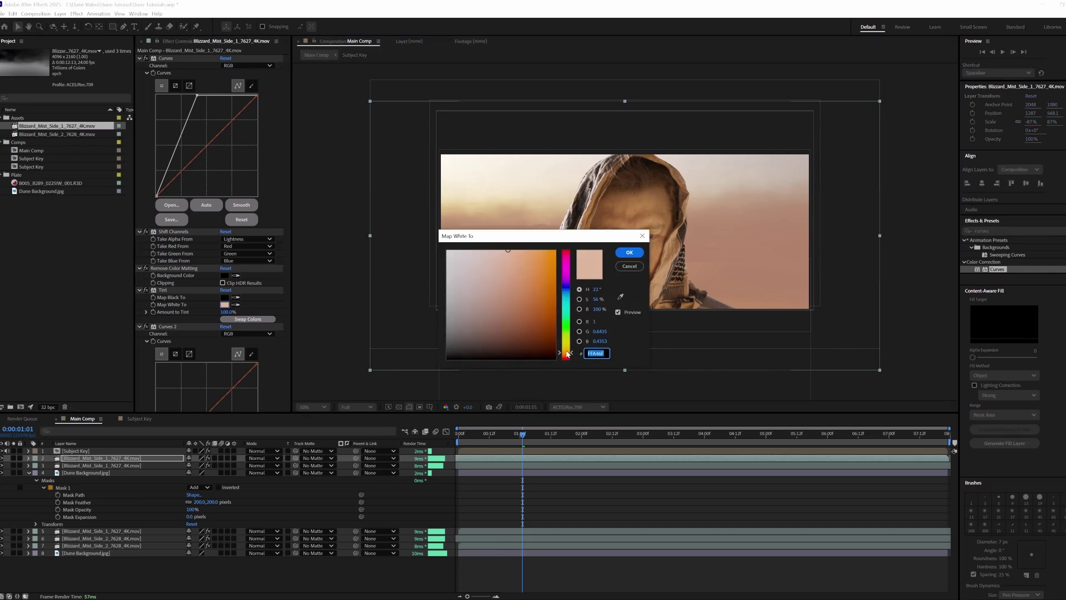
{"action": "left_click", "coordinate": [628, 253]}
Preview the layered mist with the whole composition fitted in the viewer.
{"action": "left_click", "coordinate": [315, 407]}
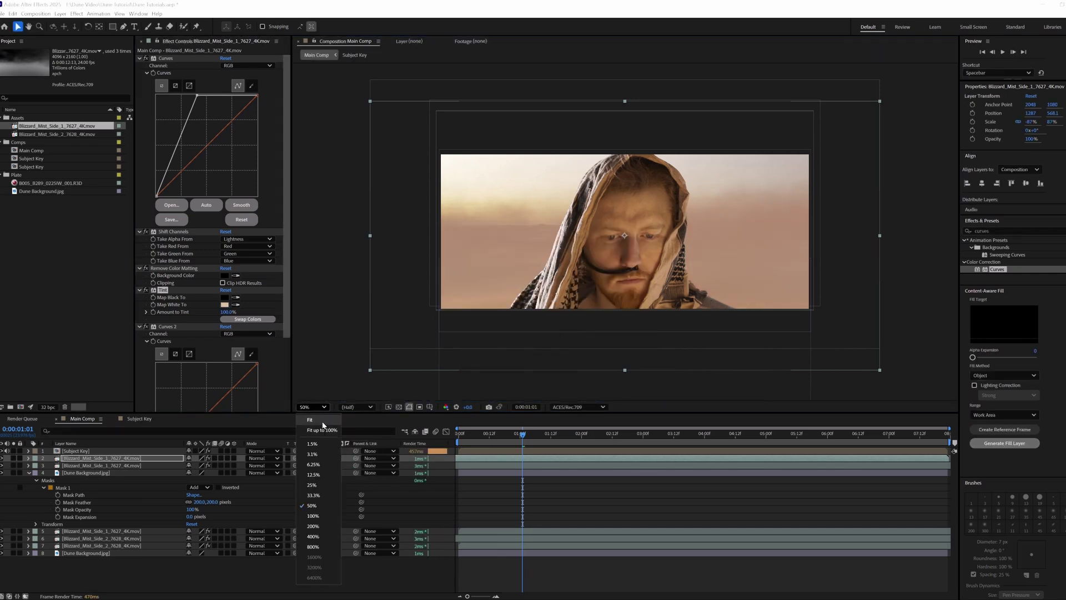
{"action": "left_click", "coordinate": [323, 428]}
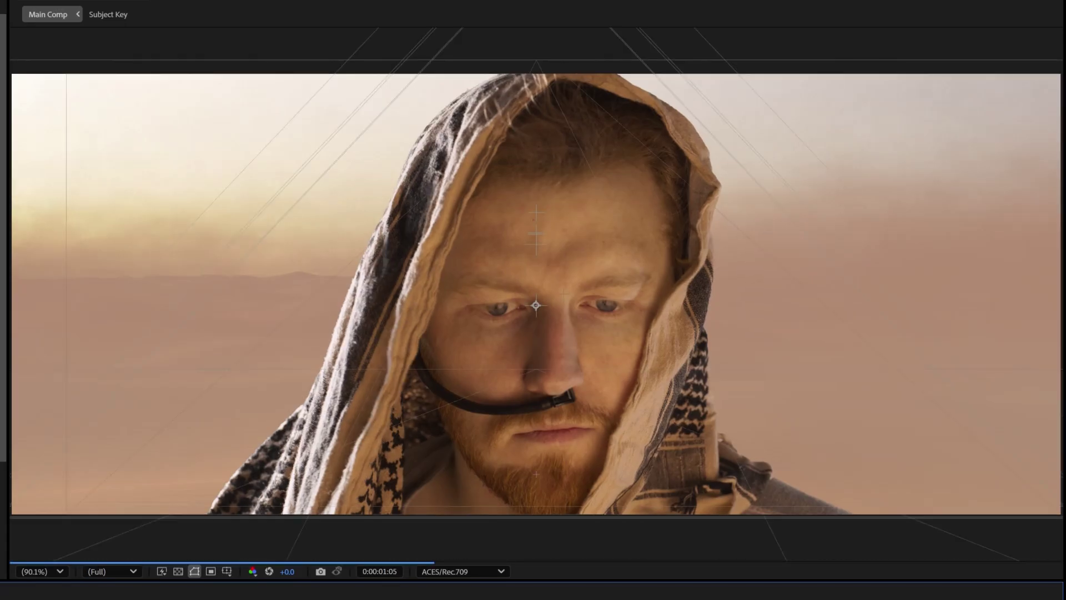
{"action": "key", "text": "space"}
{"action": "key", "text": "Page_Up"}
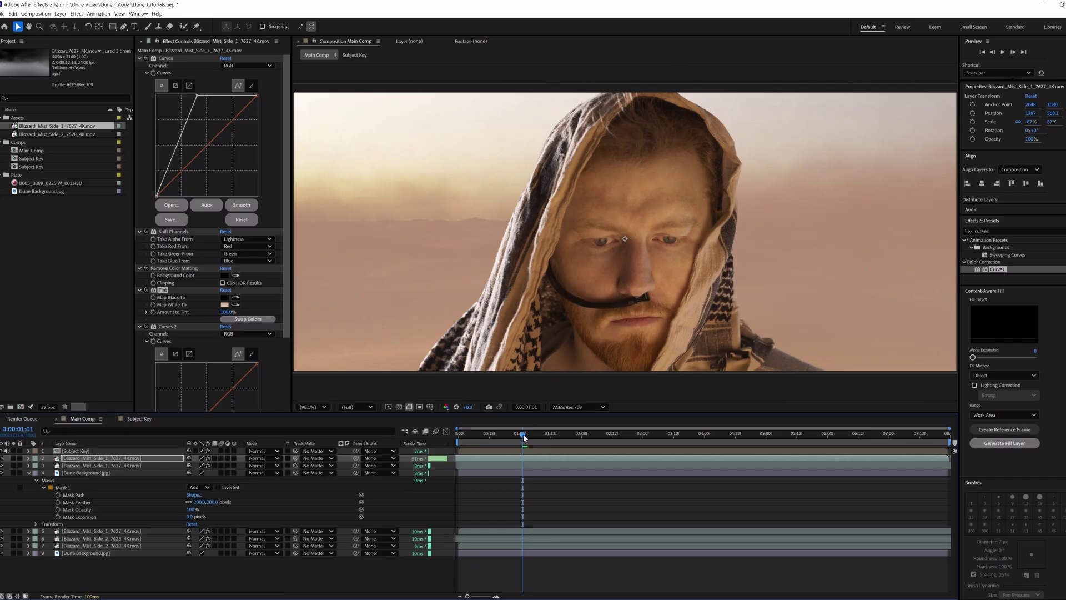
Apply a Curves effect to the masked Dune Background copy and shift its RGB black point inward to darken the sand.
{"action": "left_click", "coordinate": [73, 474]}
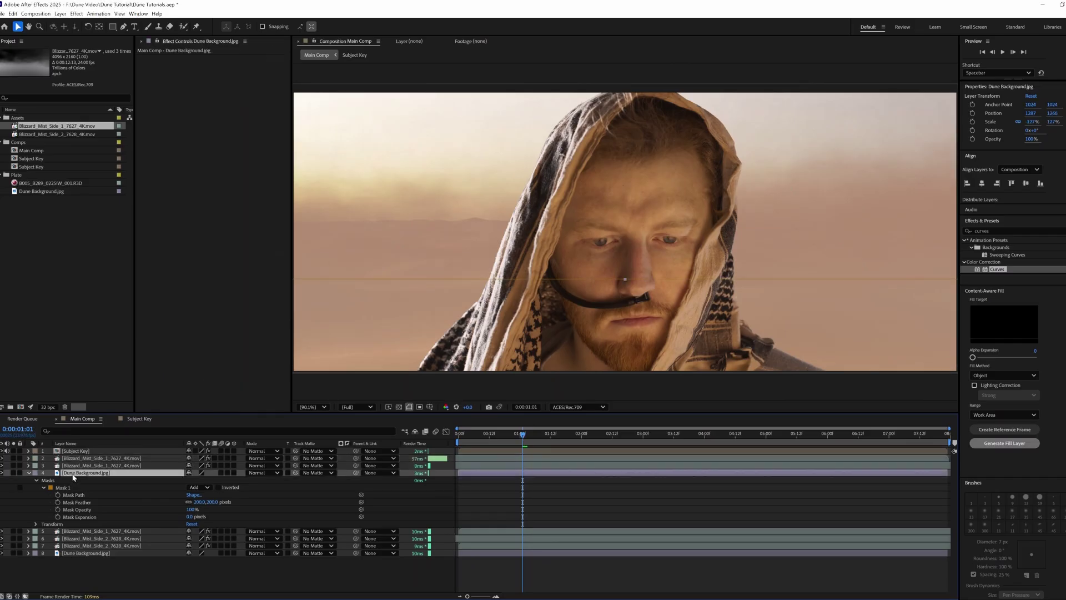
{"action": "left_click_drag", "start_coordinate": [997, 269], "coordinate": [166, 177]}
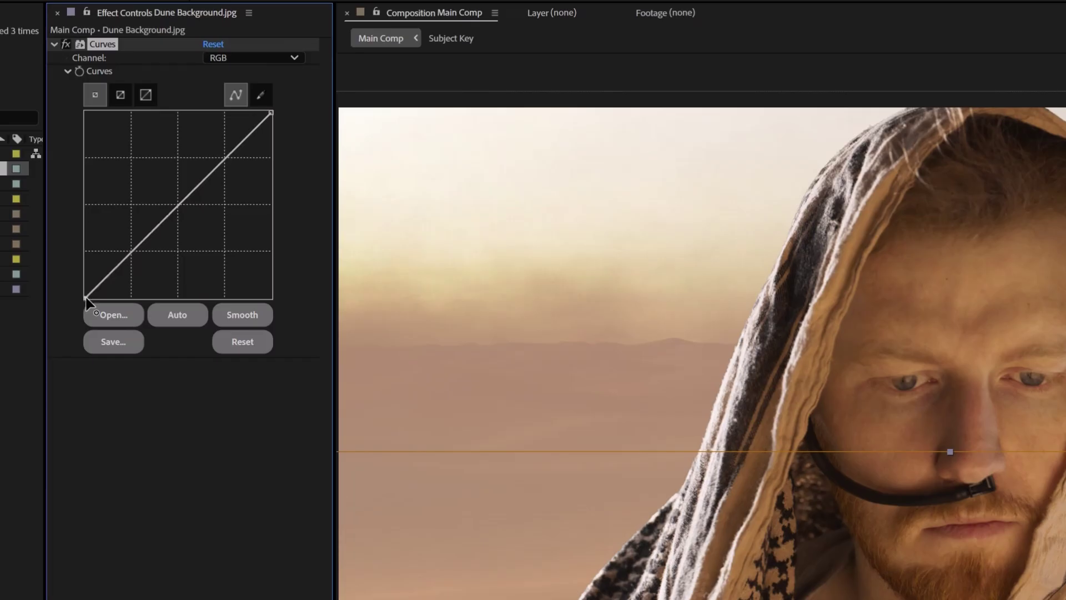
{"action": "left_click_drag", "start_coordinate": [86, 299], "coordinate": [139, 310]}
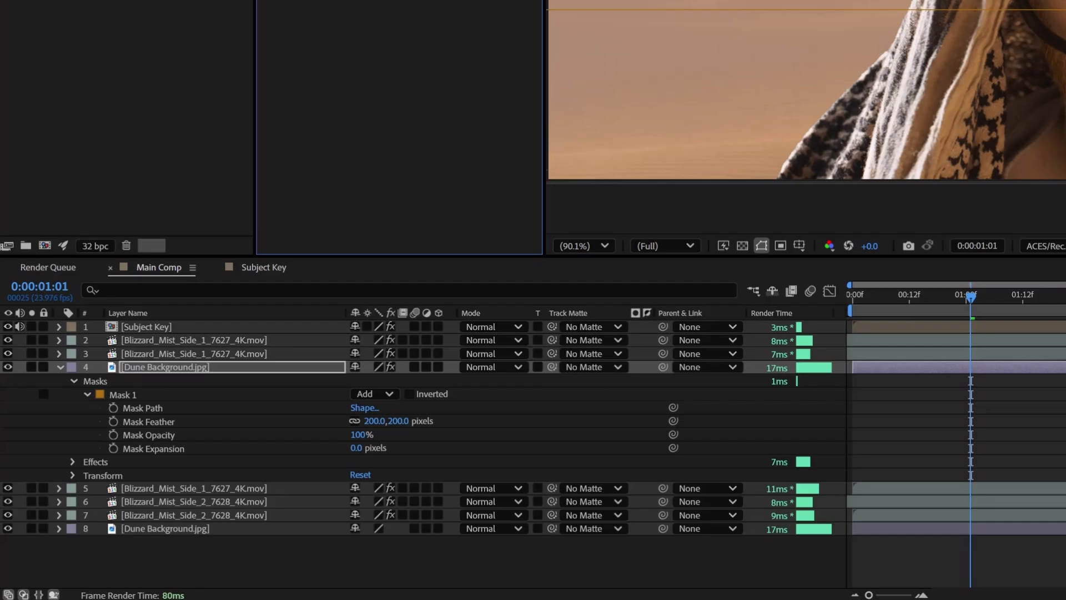
Copy the Curves effect to the bottom Dune Background.jpg layer and move its RGB black point to about 30% input.
{"action": "left_click", "coordinate": [168, 527]}
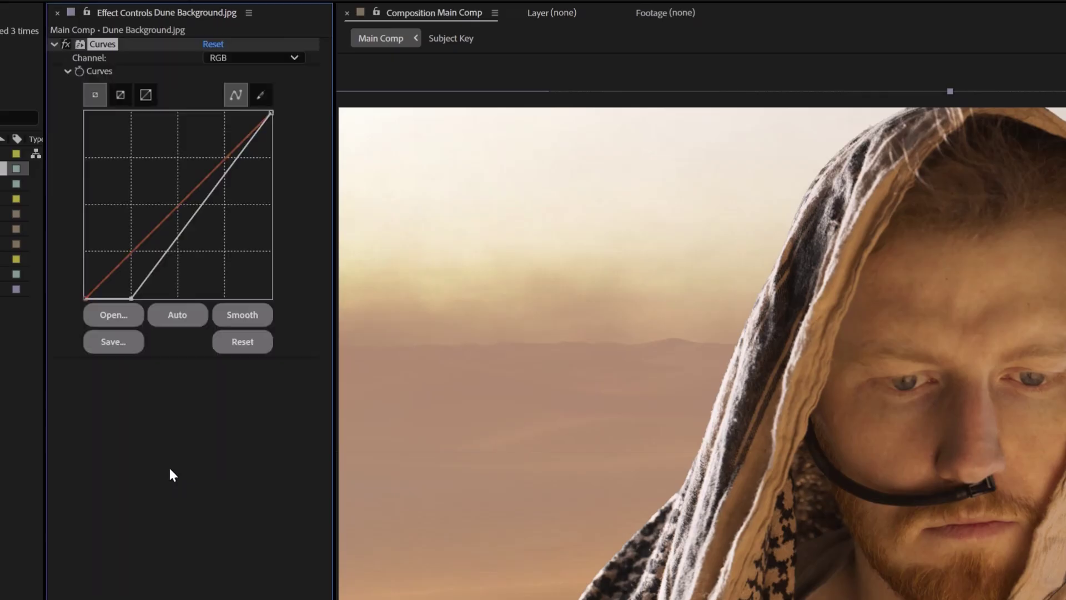
{"action": "left_click_drag", "start_coordinate": [135, 298], "coordinate": [141, 301]}
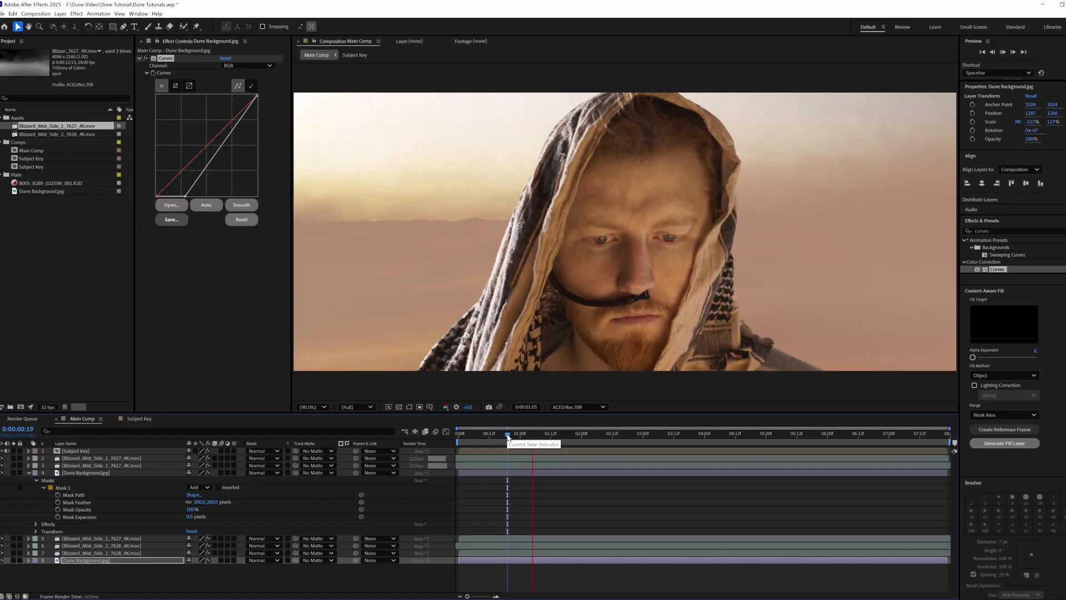
On the lower foreground Blizzard_Mist_Side_1 layer, raise the Curves 2 white point to about 63% output and set Map White To to hue 22°, saturation 64%.
{"action": "key", "text": "space"}
{"action": "left_click", "coordinate": [507, 436]}
{"action": "key", "text": "space"}
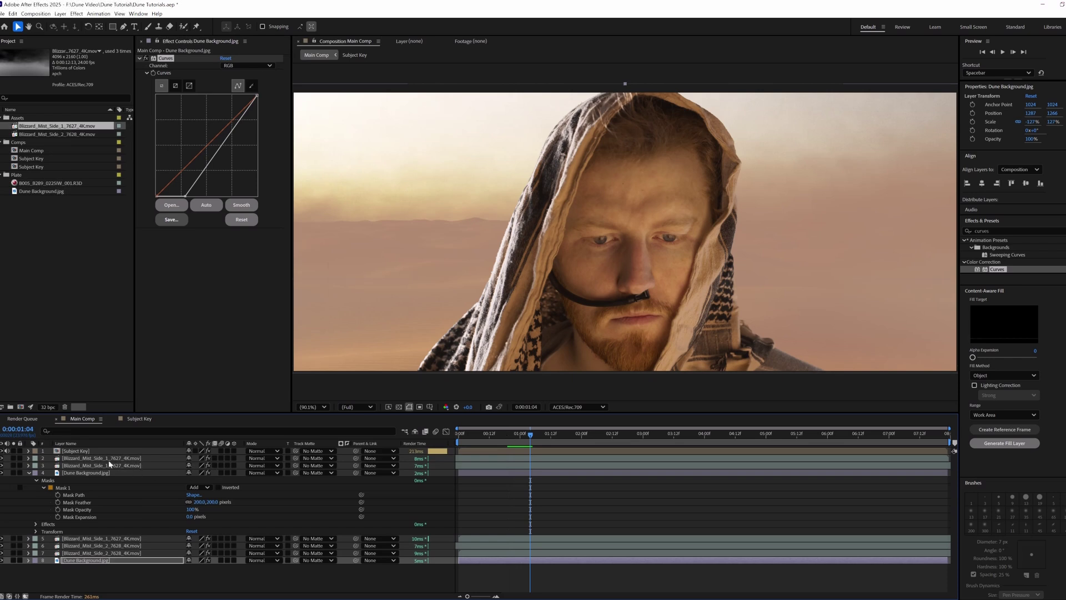
{"action": "left_click", "coordinate": [96, 458]}
{"action": "scroll", "coordinate": [182, 327], "scroll_direction": "down", "scroll_amount": 3}
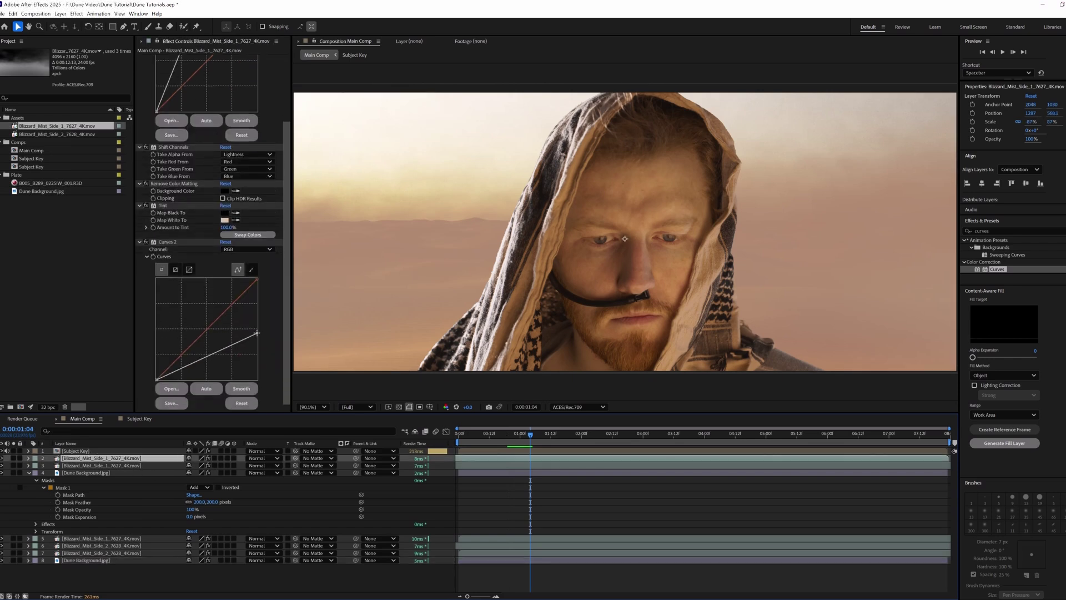
{"action": "left_click", "coordinate": [125, 465]}
{"action": "scroll", "coordinate": [242, 345], "scroll_direction": "down", "scroll_amount": 3}
{"action": "left_click_drag", "start_coordinate": [258, 362], "coordinate": [262, 347]}
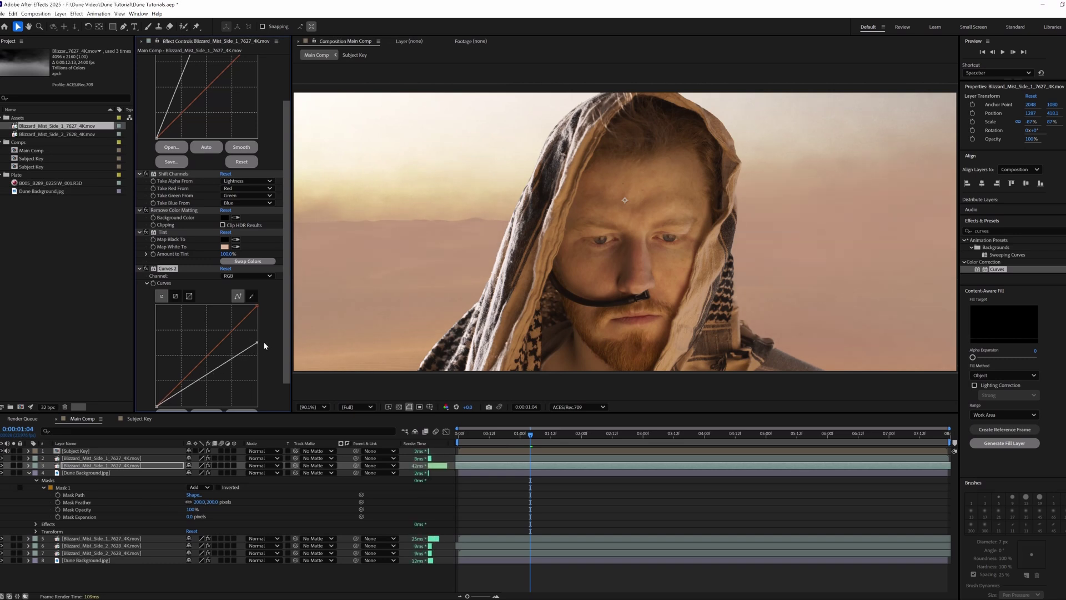
{"action": "left_click", "coordinate": [224, 247]}
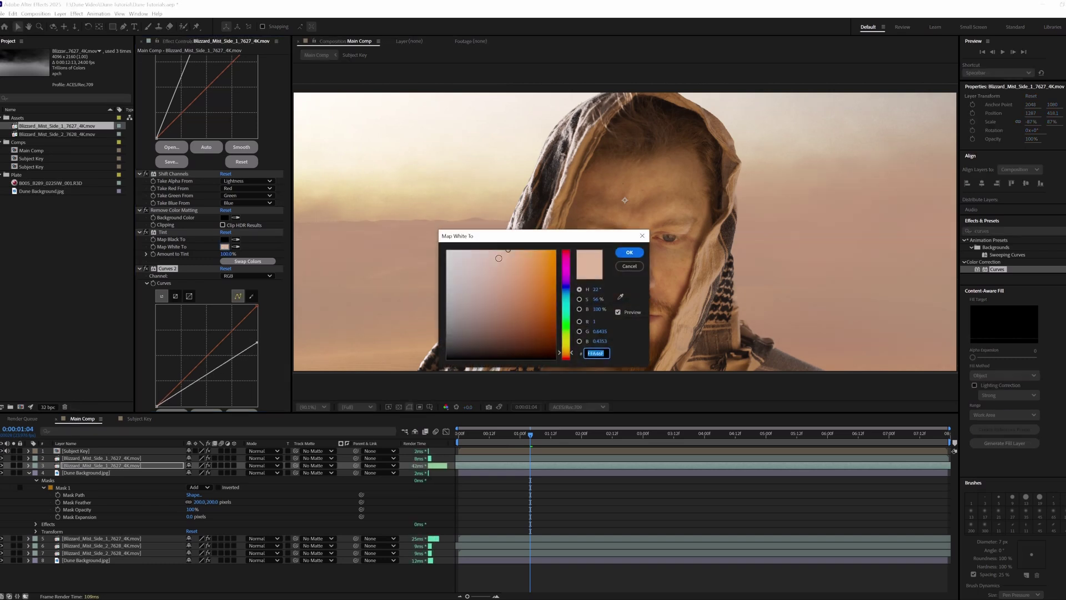
{"action": "left_click", "coordinate": [630, 255]}
Lower the Curves 2 RGB white point to about 25% output on the bottommost Blizzard_Mist_Side_2 layer and the background Blizzard_Mist_Side_1 layer.
{"action": "left_click", "coordinate": [119, 552]}
{"action": "scroll", "coordinate": [250, 328], "scroll_direction": "down", "scroll_amount": 3}
{"action": "left_click_drag", "start_coordinate": [258, 349], "coordinate": [260, 354]}
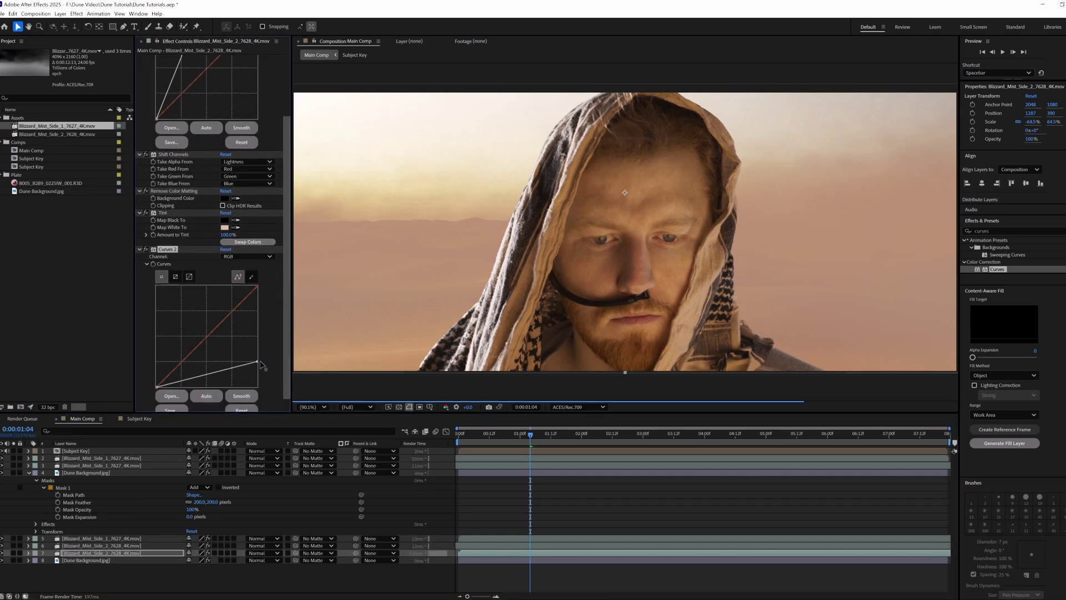
{"action": "left_click", "coordinate": [138, 538]}
{"action": "scroll", "coordinate": [240, 344], "scroll_direction": "down", "scroll_amount": 2}
{"action": "left_click_drag", "start_coordinate": [254, 353], "coordinate": [260, 372]}
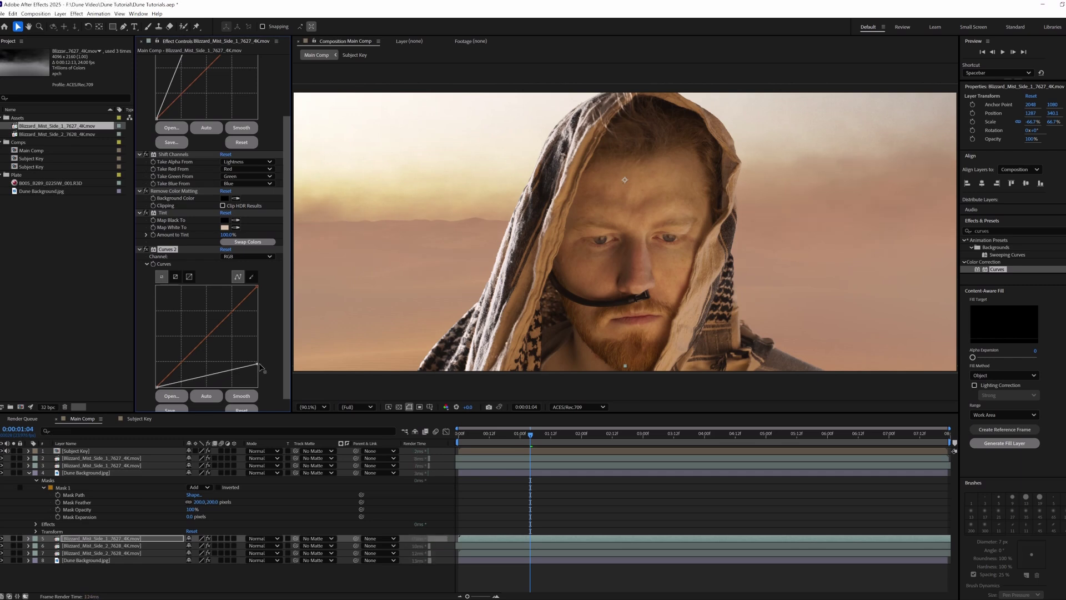
On the upper foreground Blizzard_Mist_Side_1 layer, lower the Curves 2 white point to about 41% output and set Map White To to hue 31°, saturation 64%.
{"action": "left_click", "coordinate": [111, 458]}
{"action": "scroll", "coordinate": [268, 373], "scroll_direction": "down", "scroll_amount": 2}
{"action": "mouse_move", "coordinate": [259, 382]}
{"action": "left_mouse_down"}
{"action": "mouse_move", "coordinate": [260, 395]}
{"action": "mouse_move", "coordinate": [259, 382]}
{"action": "left_mouse_up"}
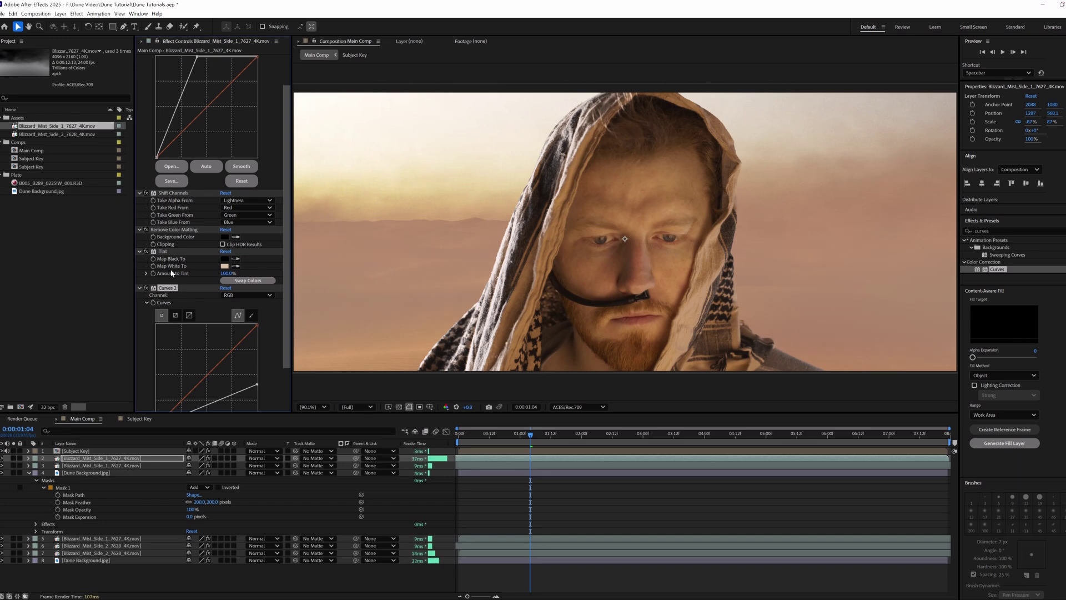
{"action": "left_click", "coordinate": [225, 265]}
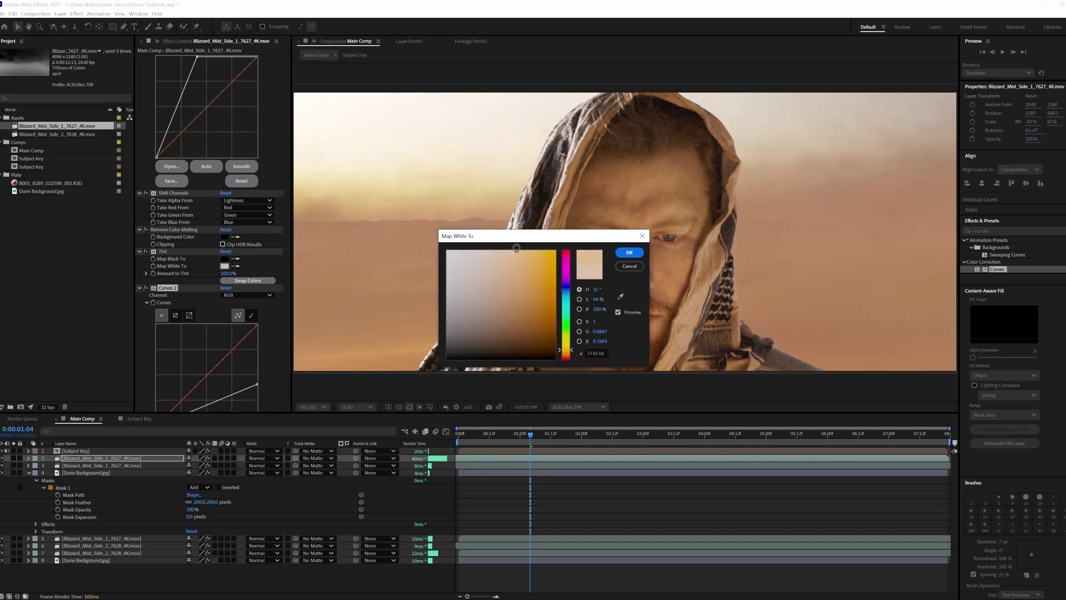
{"action": "key", "text": "Return"}
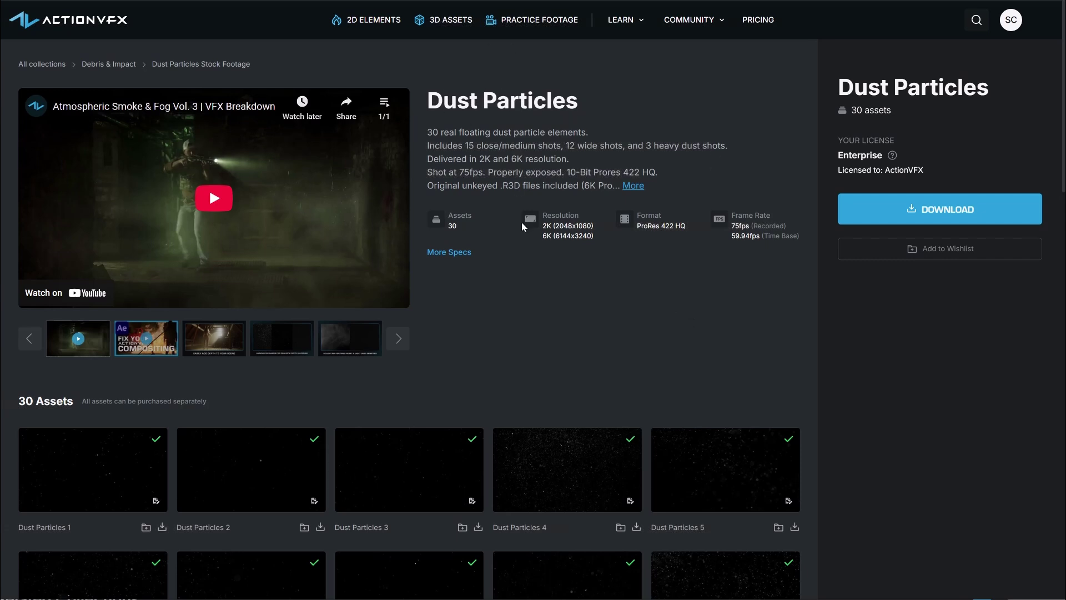
Find Heavy Dust Particles 1 in ActionVFX's Dust Particles collection and place the 6K clip above all Main Comp layers in After Effects, scaled to 53.9%.
{"action": "scroll", "coordinate": [521, 222], "scroll_direction": "down", "scroll_amount": 10}
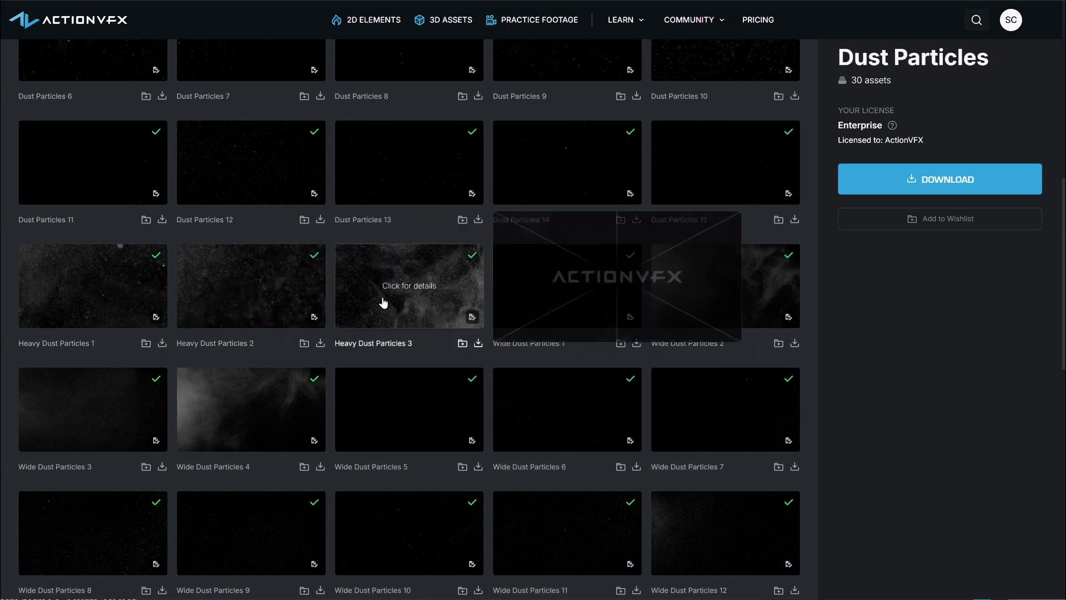
{"action": "left_click", "coordinate": [124, 298]}
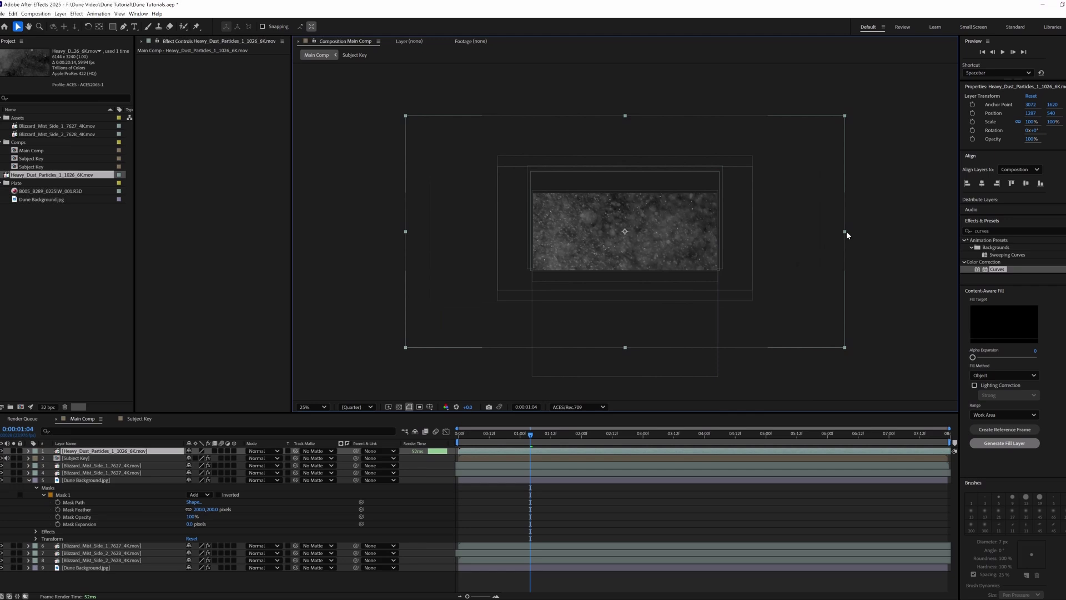
{"action": "left_click_drag", "start_coordinate": [846, 231], "coordinate": [744, 233]}
{"action": "key", "text": "period"}
{"action": "key", "text": "period"}
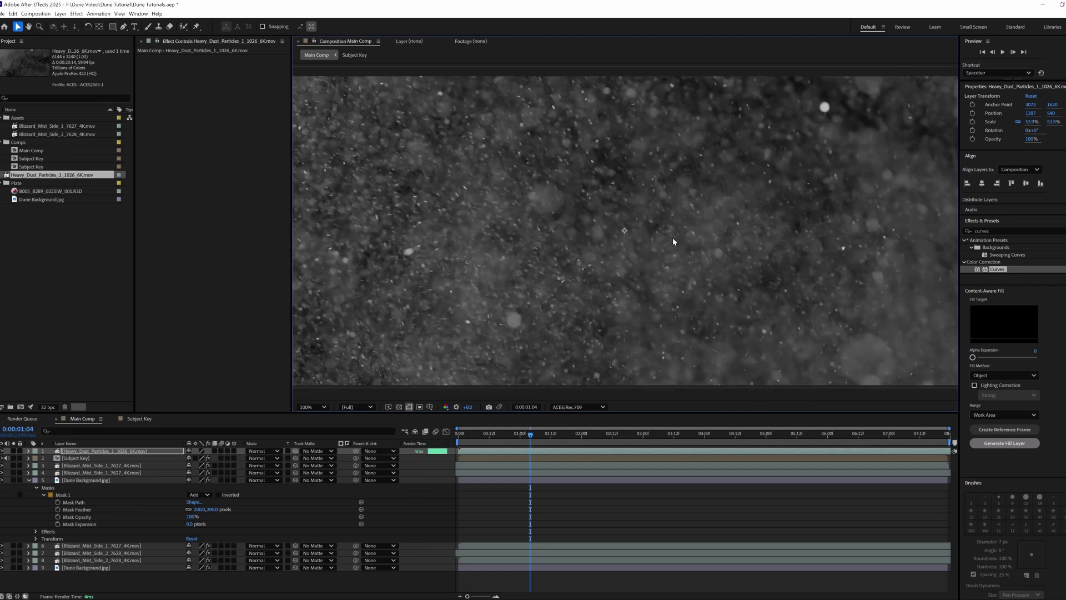
Apply Curves to the heavy dust layer, moving the black and white points slightly inward and pulling the midtones down for stronger contrast.
{"action": "left_click_drag", "start_coordinate": [979, 270], "coordinate": [198, 132]}
{"action": "left_click_drag", "start_coordinate": [156, 195], "coordinate": [162, 204]}
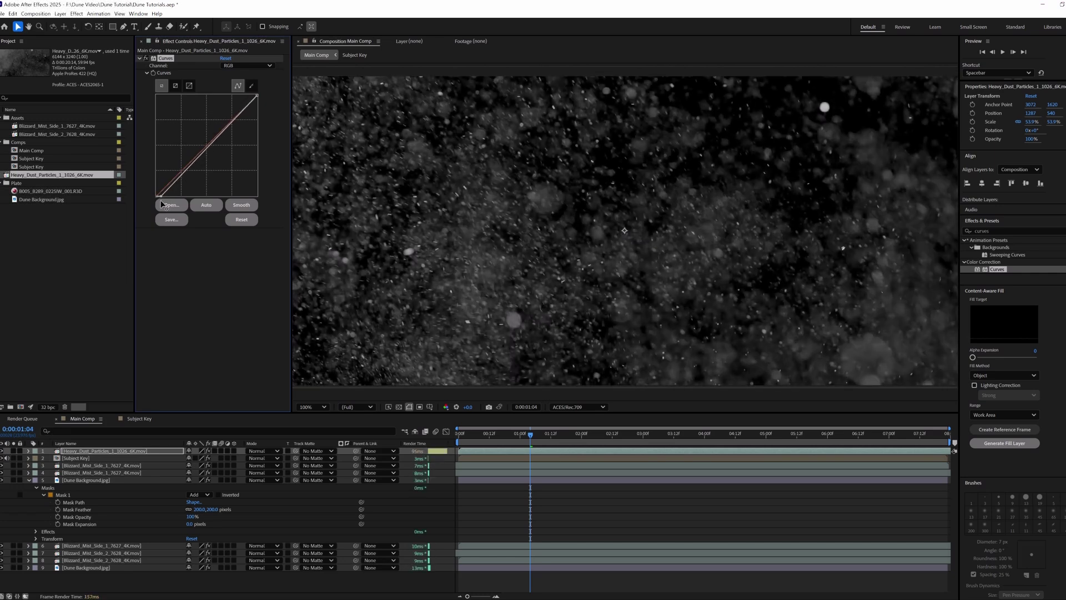
{"action": "left_click_drag", "start_coordinate": [212, 143], "coordinate": [219, 151]}
{"action": "left_click_drag", "start_coordinate": [256, 96], "coordinate": [249, 95]}
Apply the Alpha From Lightness (Unmult) preset and a Tint effect to the heavy dust layer below its Curves.
{"action": "left_click_drag", "start_coordinate": [1011, 231], "coordinate": [931, 222]}
{"action": "type", "text": "unmu"}
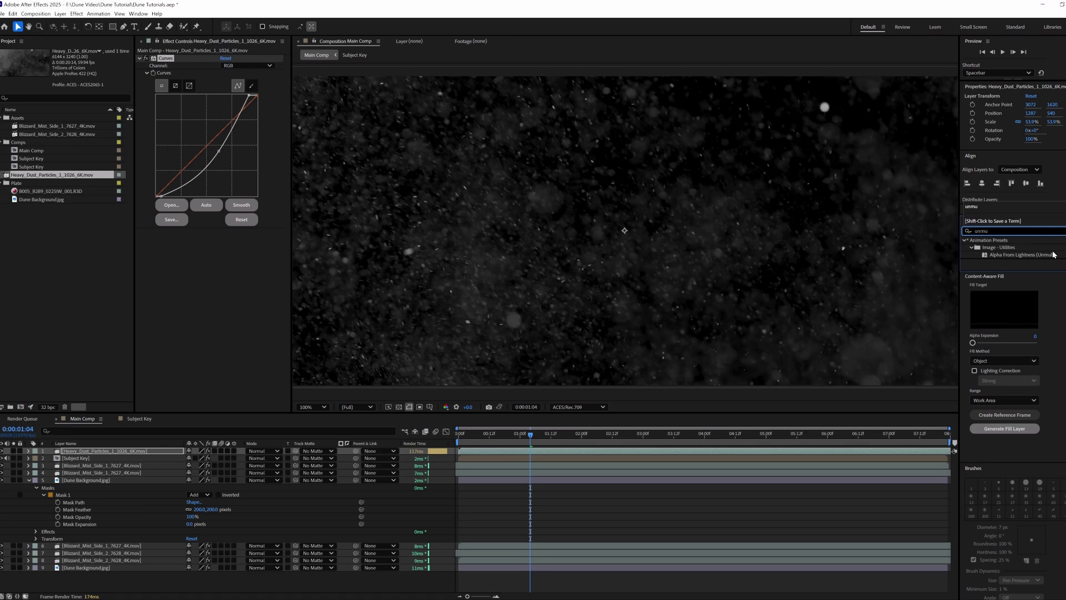
{"action": "left_click_drag", "start_coordinate": [1051, 255], "coordinate": [275, 282]}
{"action": "left_click_drag", "start_coordinate": [1012, 231], "coordinate": [952, 233]}
{"action": "type", "text": "tint"}
{"action": "left_click_drag", "start_coordinate": [991, 269], "coordinate": [228, 300]}
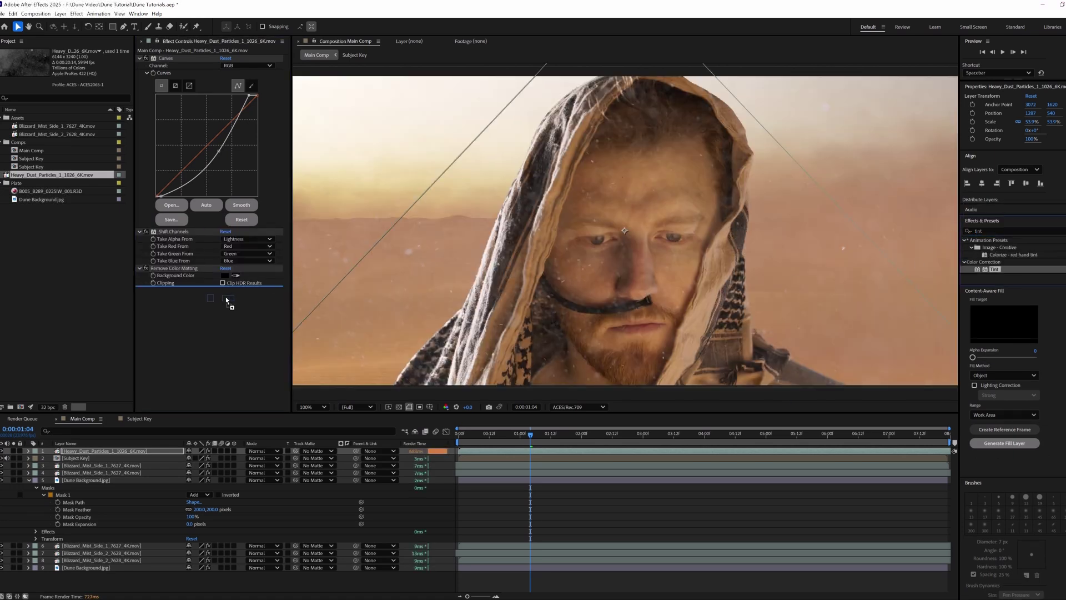
Set the dust tint's Map White To to a saturated orange-red and the dust layer's blending mode to Add.
{"action": "left_click", "coordinate": [224, 304]}
{"action": "mouse_move", "coordinate": [527, 261]}
{"action": "left_mouse_down"}
{"action": "mouse_move", "coordinate": [526, 245]}
{"action": "mouse_move", "coordinate": [555, 235]}
{"action": "left_mouse_up"}
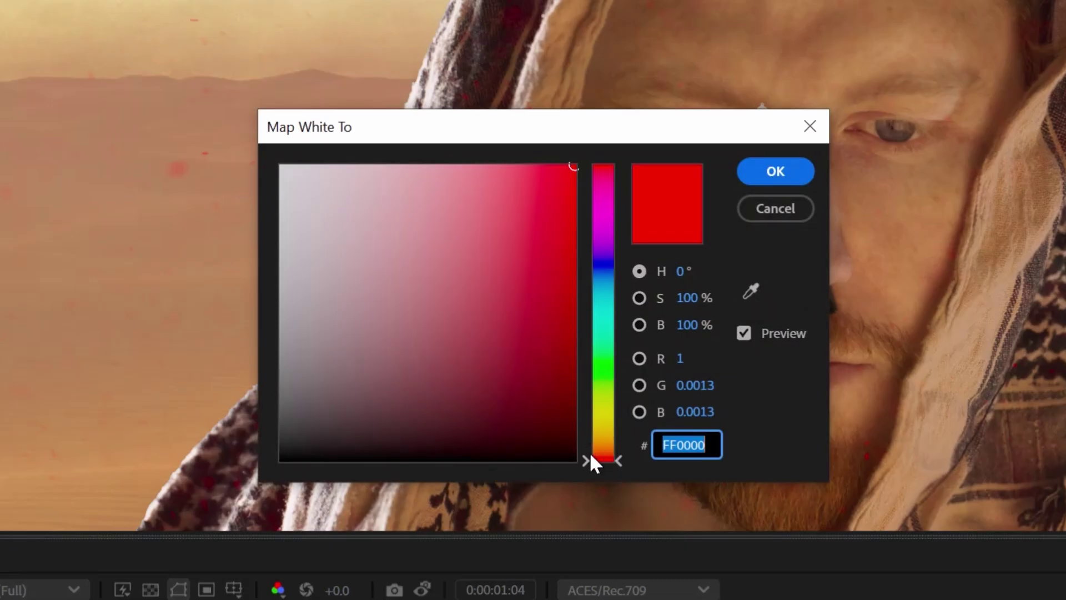
{"action": "left_click_drag", "start_coordinate": [590, 454], "coordinate": [604, 452]}
{"action": "left_click", "coordinate": [788, 168]}
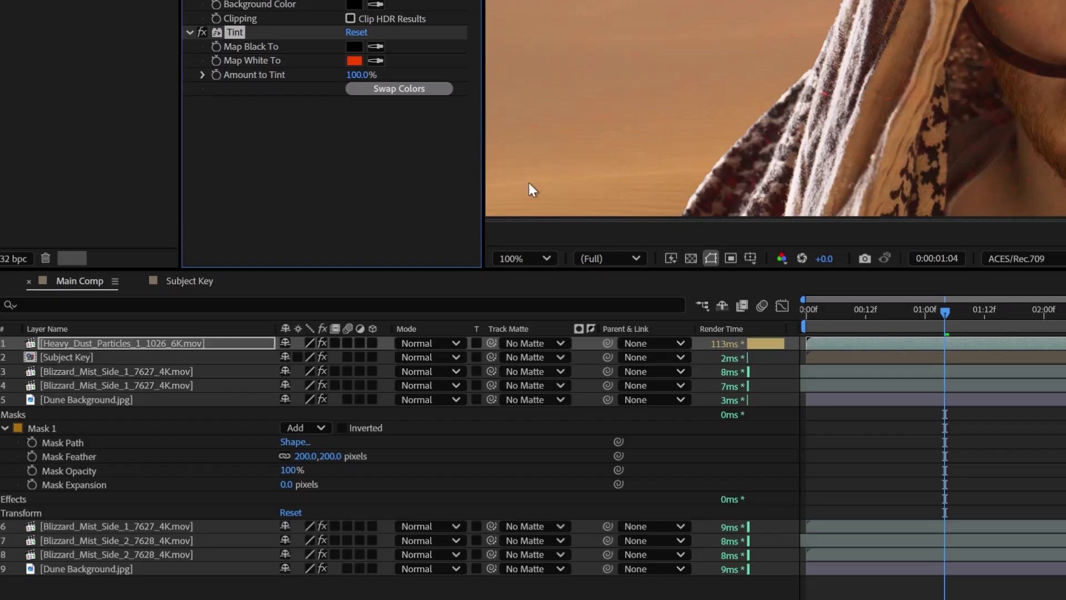
{"action": "left_click", "coordinate": [448, 345]}
{"action": "left_click", "coordinate": [445, 0]}
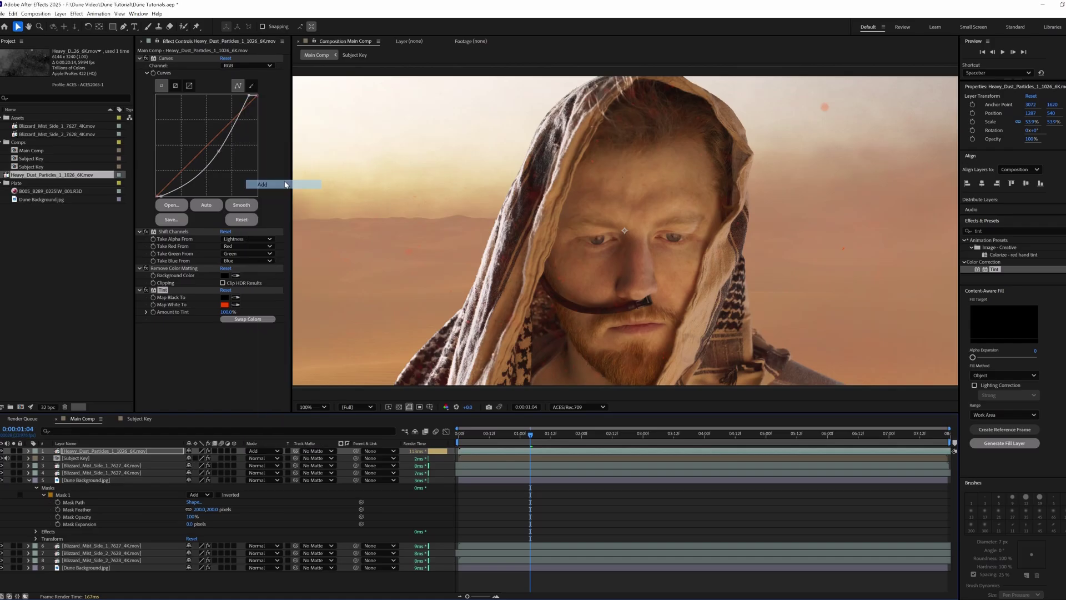
Duplicate the heavy dust layer and reduce the copy's Amount to Tint to about 58%.
{"action": "left_click", "coordinate": [99, 458]}
{"action": "left_click", "coordinate": [99, 452]}
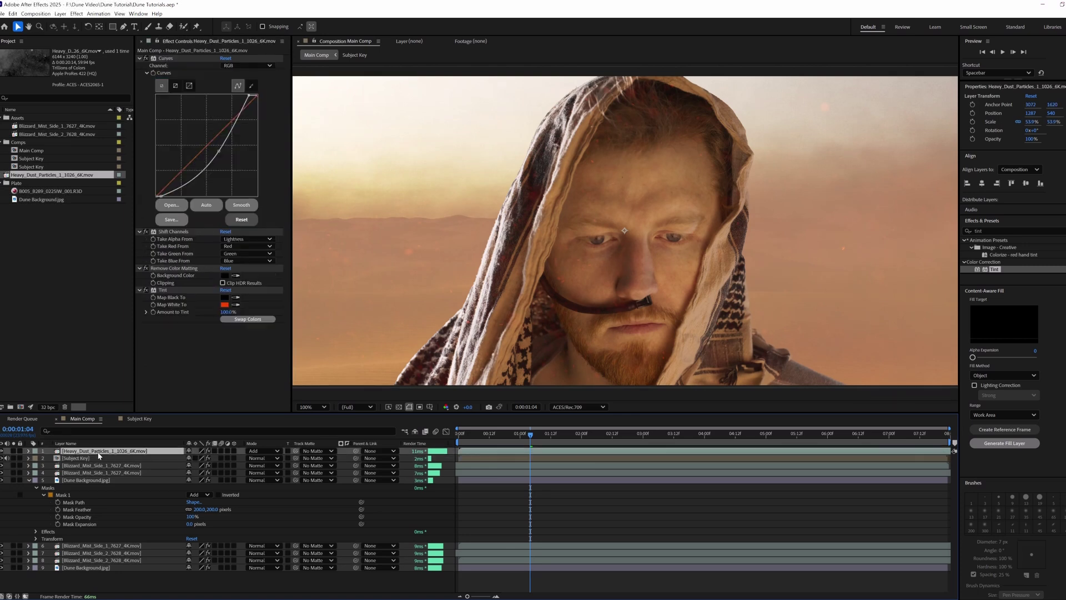
{"action": "key", "text": "ctrl+d"}
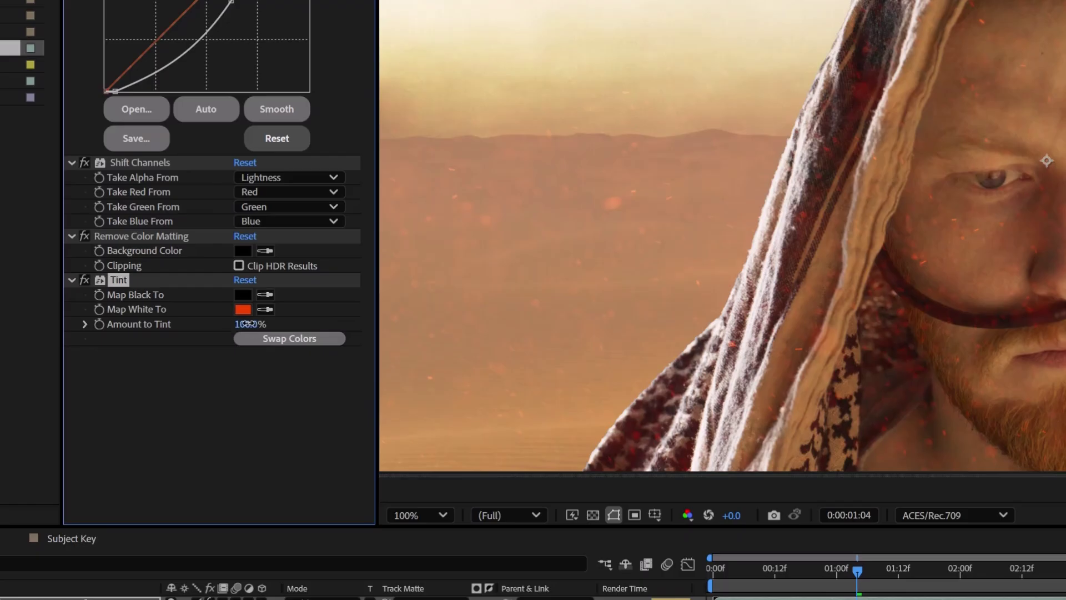
{"action": "left_click_drag", "start_coordinate": [248, 323], "coordinate": [216, 327]}
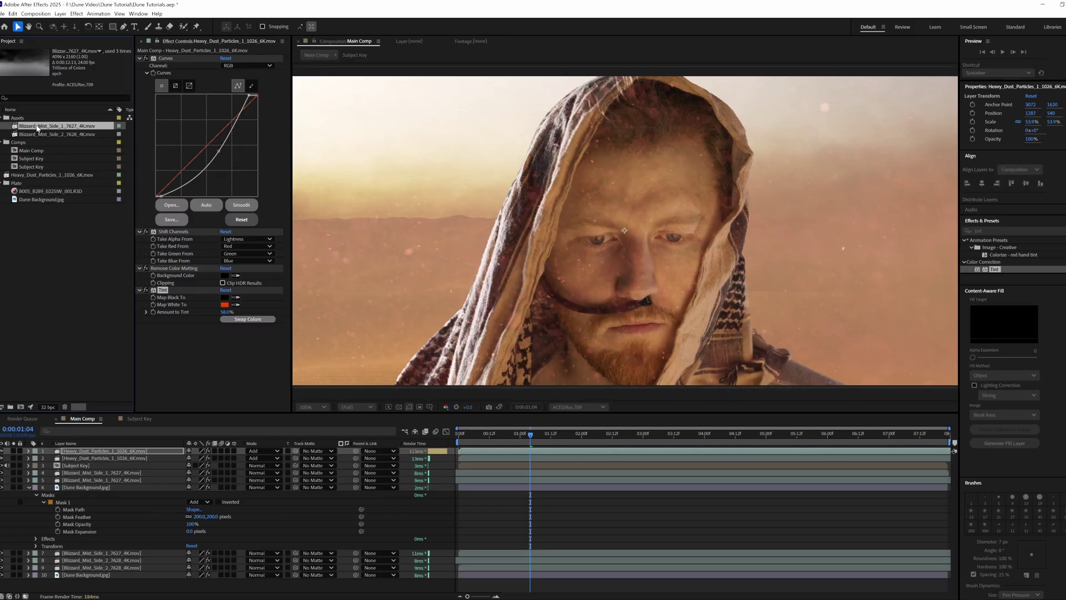
Add Blizzard_Mist_Side_1_7627_4K.mov as the top layer of Main Comp, scaled to 140.5% and positioned at about 1240, 634.
{"action": "left_click_drag", "start_coordinate": [43, 126], "coordinate": [621, 234]}
{"action": "scroll", "coordinate": [653, 291], "scroll_direction": "down", "scroll_amount": 1}
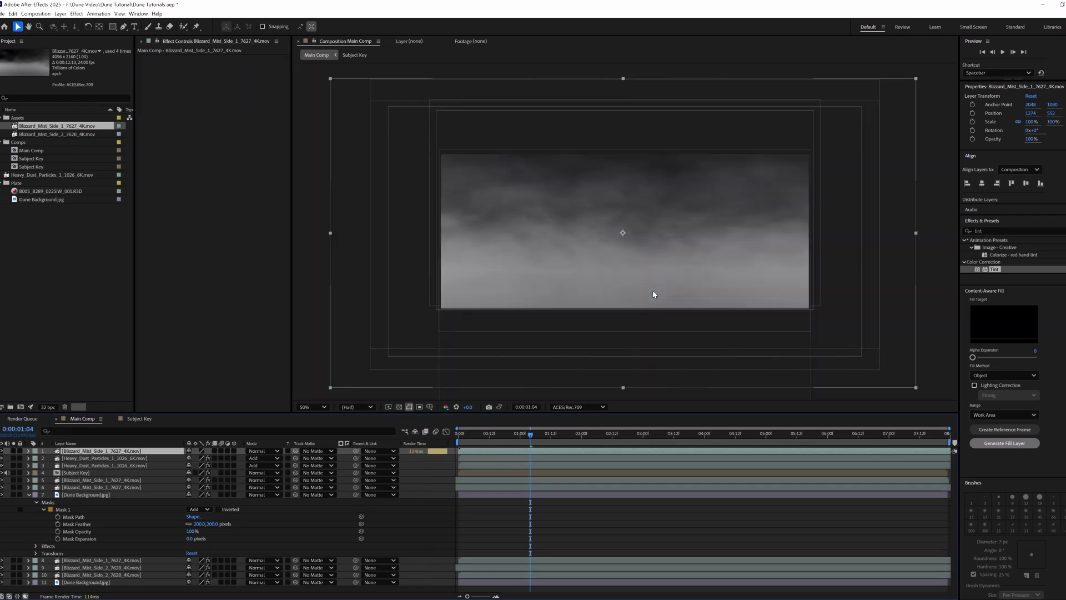
{"action": "left_click_drag", "start_coordinate": [915, 233], "coordinate": [940, 236]}
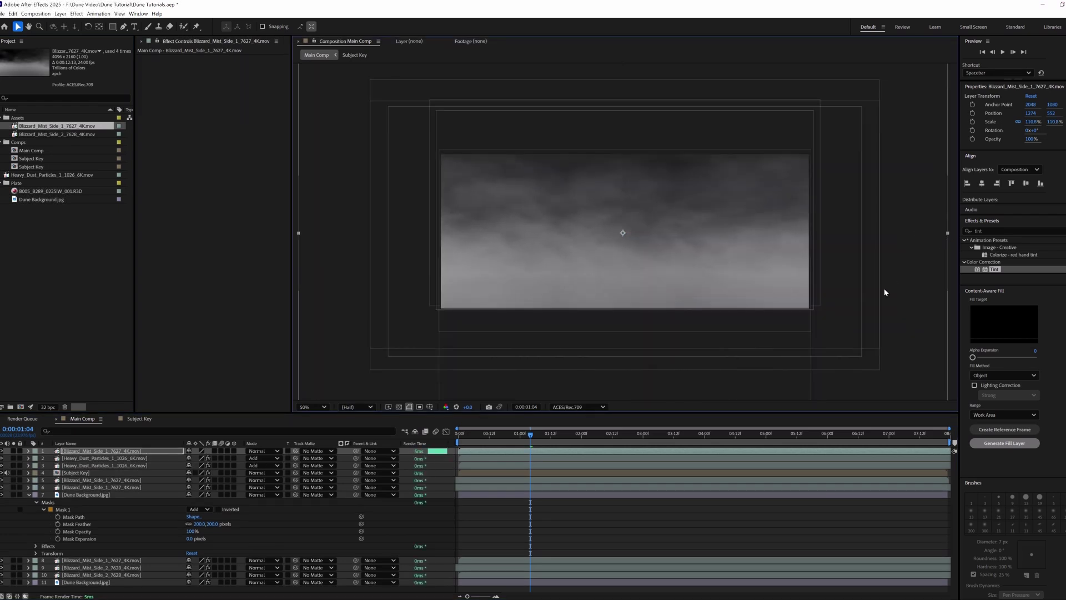
{"action": "left_click_drag", "start_coordinate": [885, 313], "coordinate": [883, 315]}
{"action": "scroll", "coordinate": [434, 243], "scroll_direction": "down", "scroll_amount": 1}
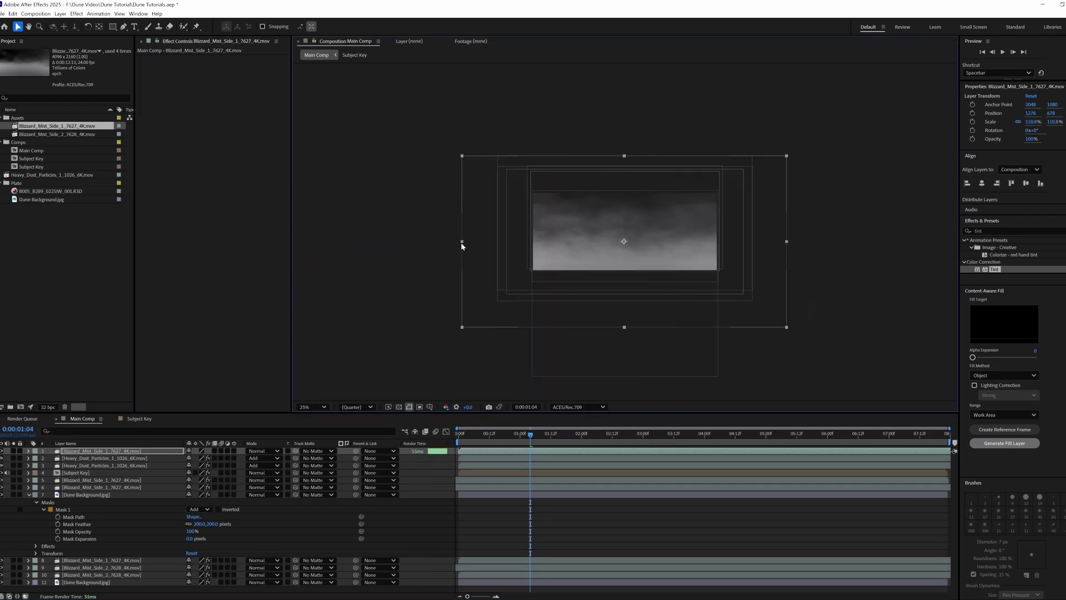
{"action": "left_click_drag", "start_coordinate": [445, 244], "coordinate": [420, 245]}
{"action": "left_click_drag", "start_coordinate": [512, 258], "coordinate": [509, 255]}
{"action": "scroll", "coordinate": [510, 256], "scroll_direction": "up", "scroll_amount": 1}
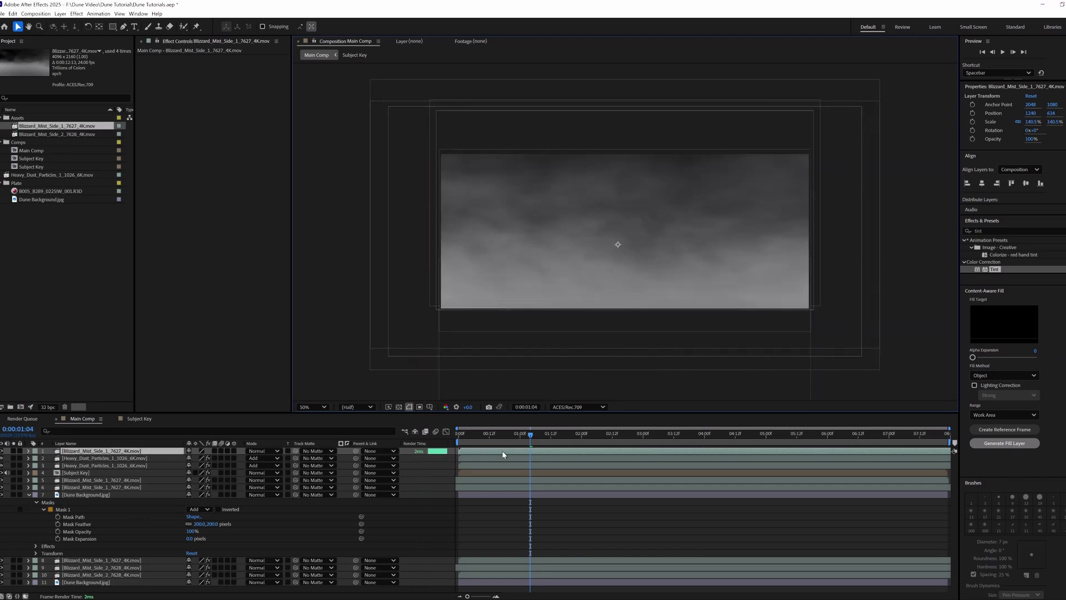
Speed up the new top mist layer with a time stretch factor of 70.
{"action": "right_click", "coordinate": [503, 451]}
{"action": "mouse_move", "coordinate": [521, 261]}
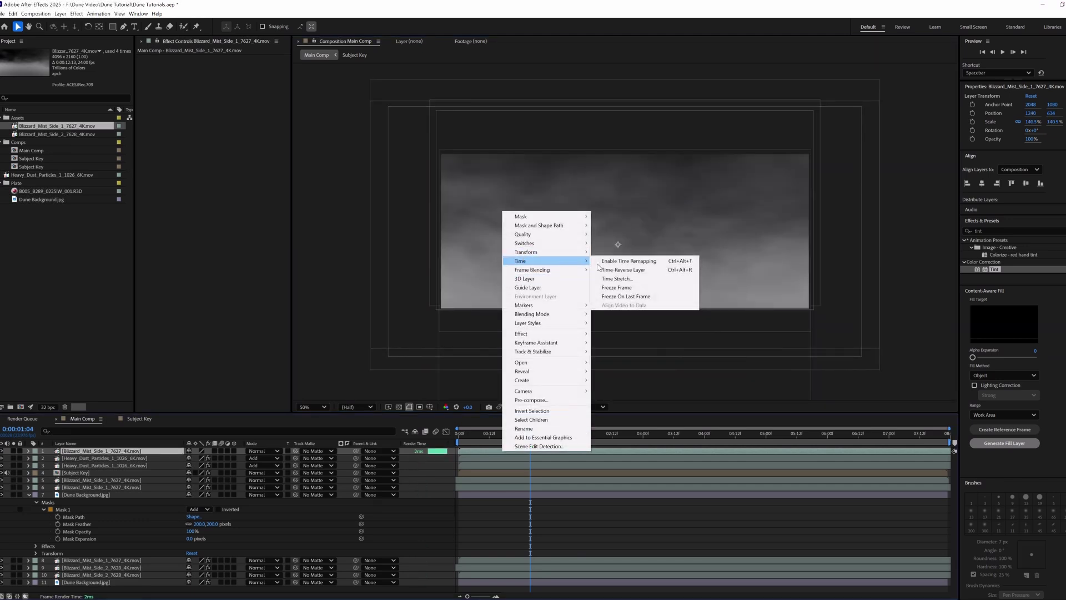
{"action": "left_click", "coordinate": [616, 279]}
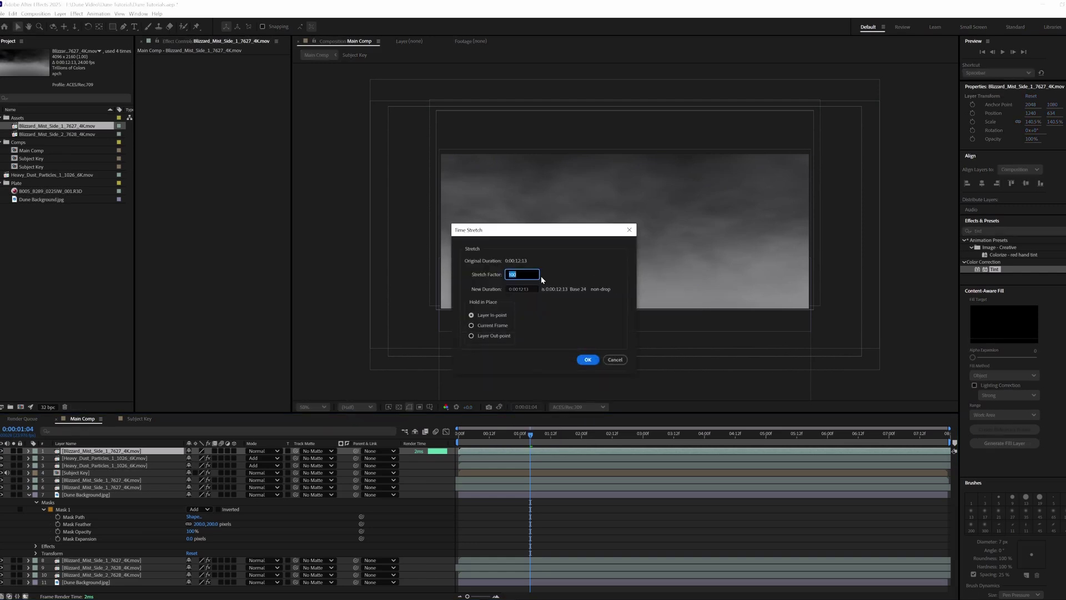
{"action": "type", "text": "70"}
{"action": "key", "text": "Return"}
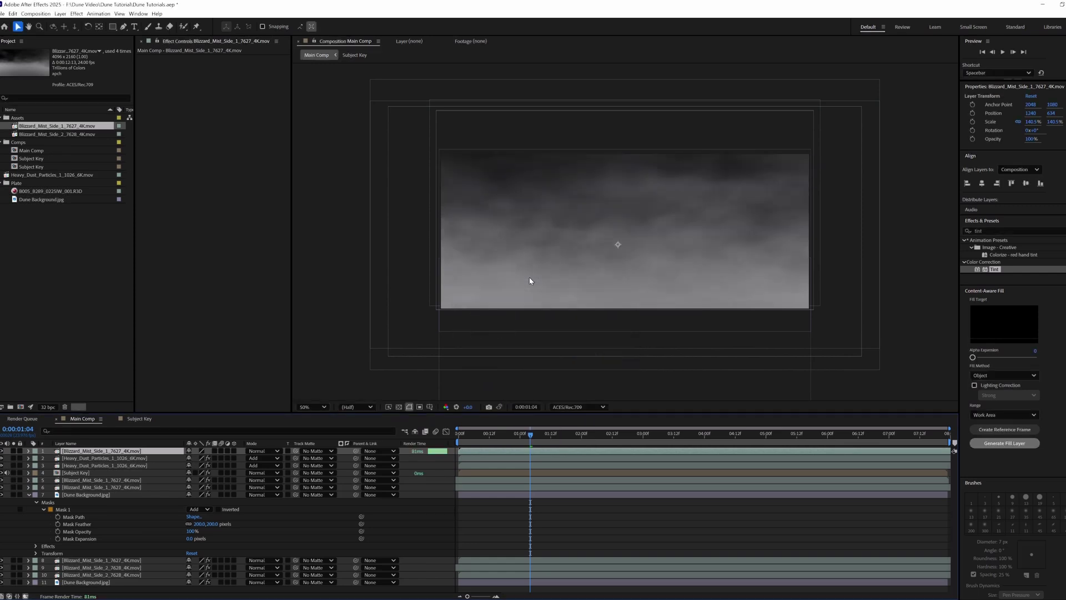
Flip the top mist layer horizontally and apply the Alpha From Lightness (Unmult) preset to it.
{"action": "right_click", "coordinate": [105, 450]}
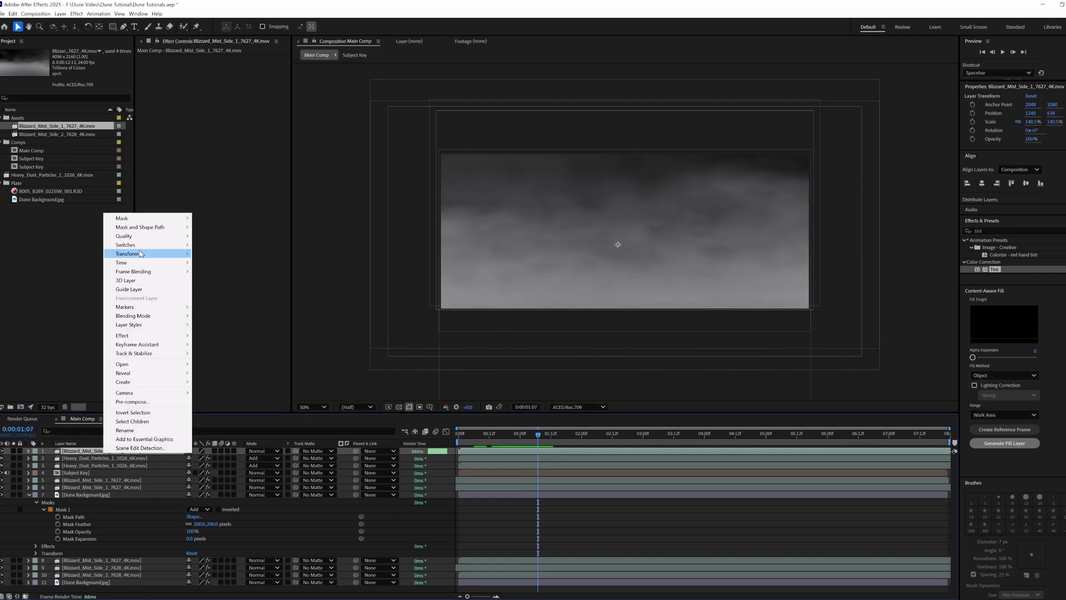
{"action": "mouse_move", "coordinate": [145, 254]}
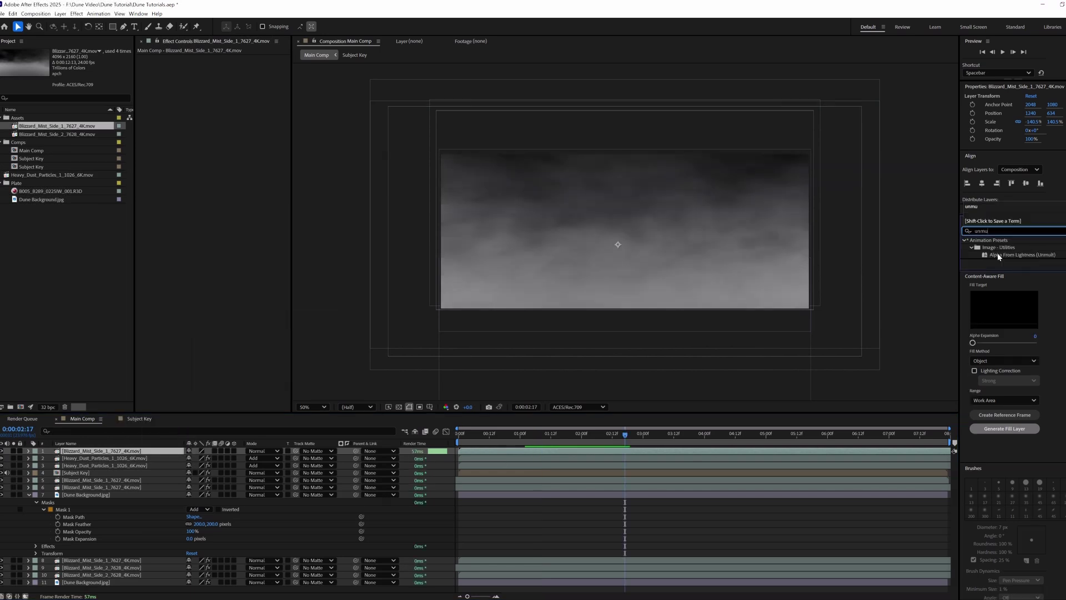
{"action": "left_click_drag", "start_coordinate": [998, 253], "coordinate": [187, 149]}
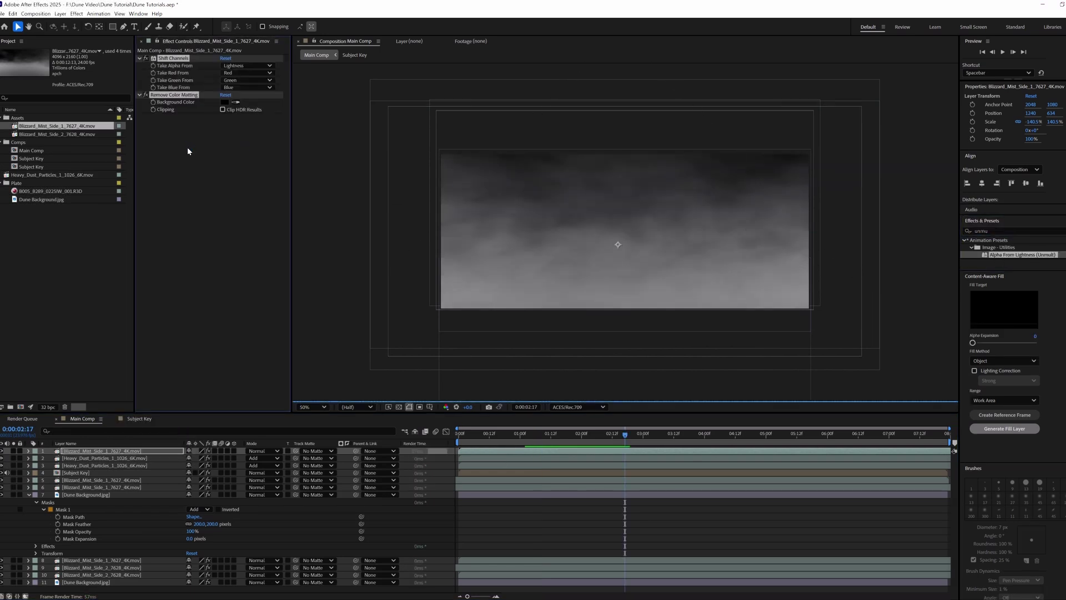
Add Curves above the Unmult effects on the top mist layer and adjust its midtone and white points to steepen the RGB curve.
{"action": "double_click", "coordinate": [993, 231]}
{"action": "type", "text": "curves"}
{"action": "left_click_drag", "start_coordinate": [994, 269], "coordinate": [211, 61]}
{"action": "left_click_drag", "start_coordinate": [203, 130], "coordinate": [201, 176]}
Apply Tint to the top mist layer with Map White To at hue 24°, saturation 45%.
{"action": "double_click", "coordinate": [992, 231]}
{"action": "type", "text": "tint"}
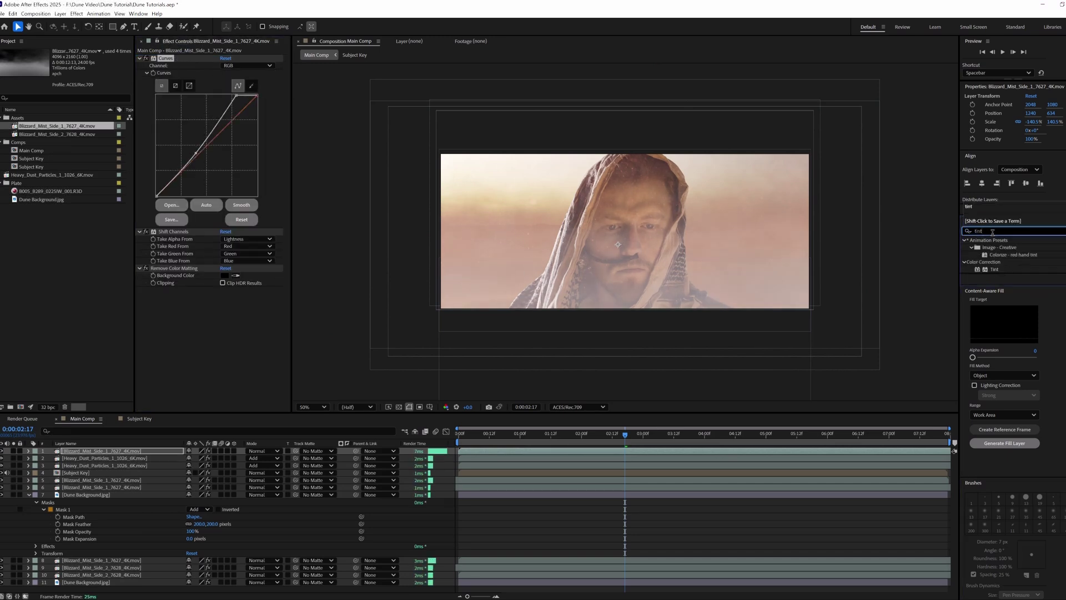
{"action": "left_click_drag", "start_coordinate": [990, 267], "coordinate": [166, 322]}
{"action": "left_click", "coordinate": [224, 304]}
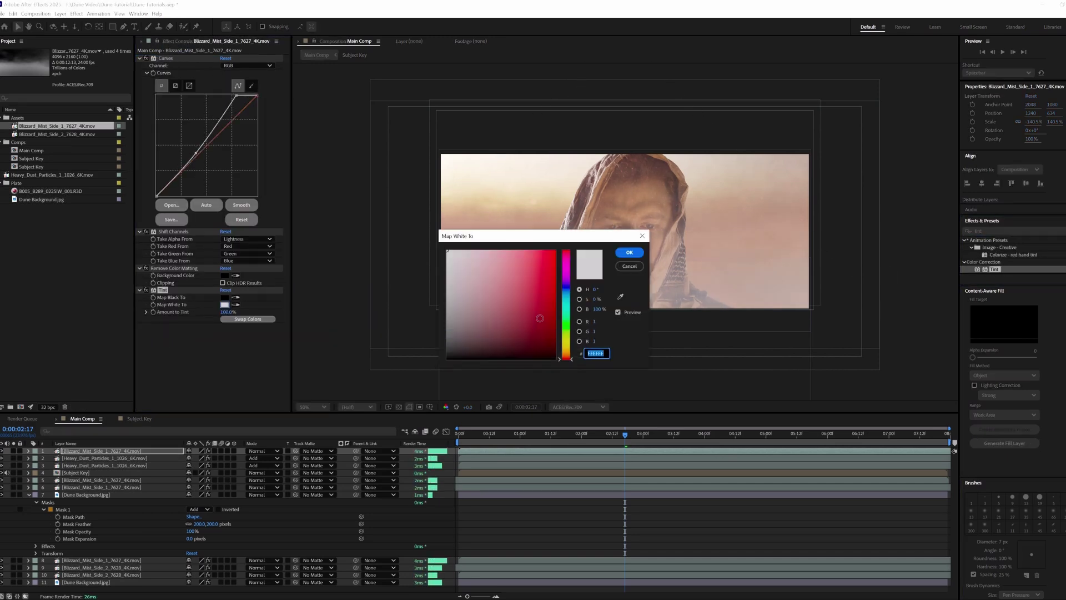
{"action": "left_click", "coordinate": [566, 356]}
{"action": "left_click_drag", "start_coordinate": [479, 257], "coordinate": [499, 247]}
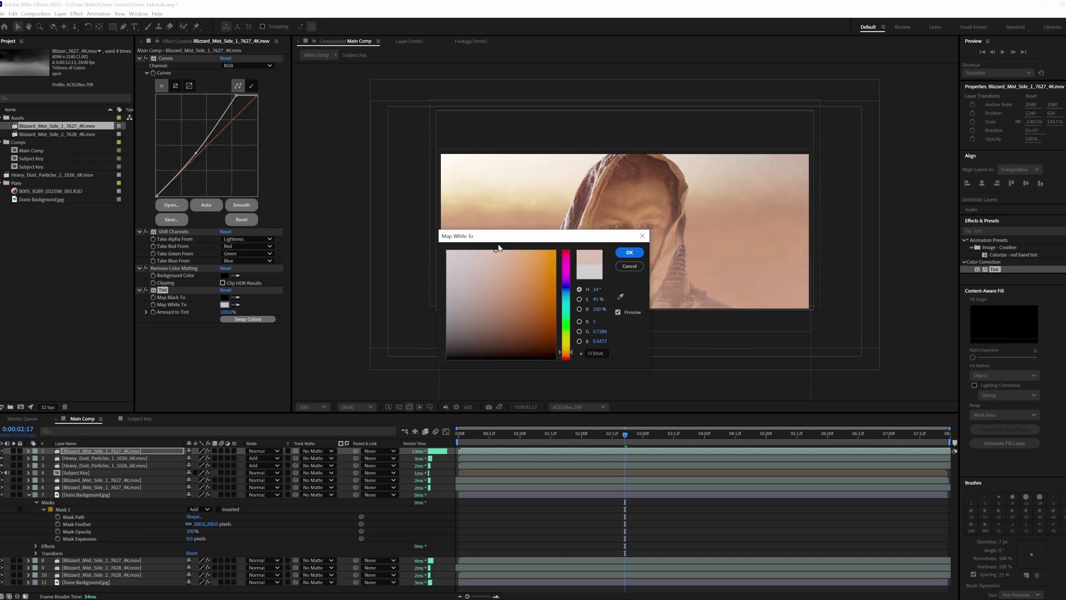
{"action": "left_click", "coordinate": [629, 253]}
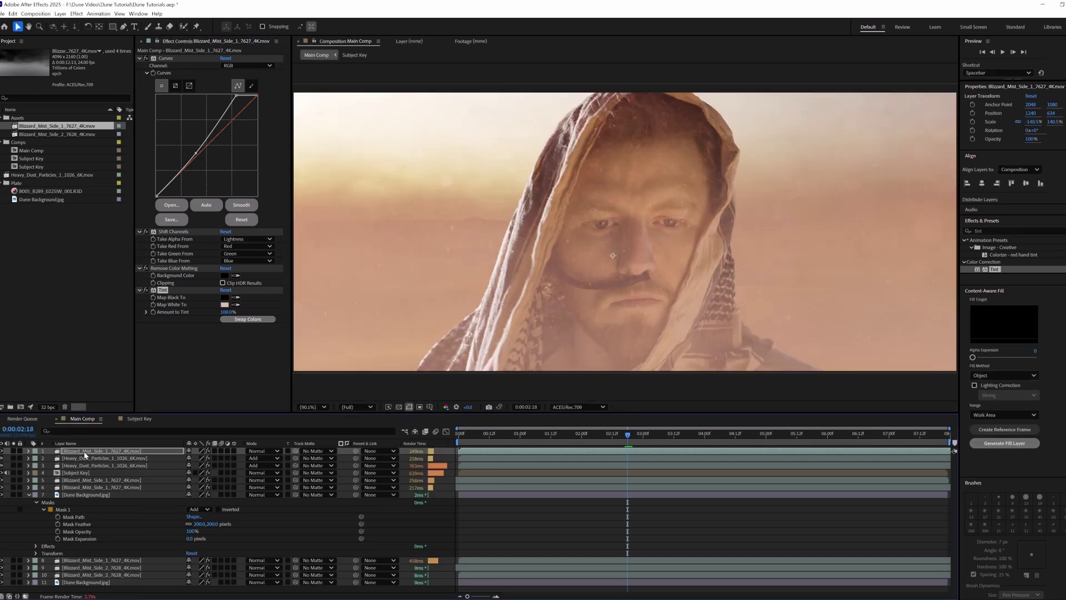
Move the newly tinted mist layer below both dust layers and set the top dust layer's Amount to Tint to 84%.
{"action": "left_click_drag", "start_coordinate": [84, 454], "coordinate": [84, 469]}
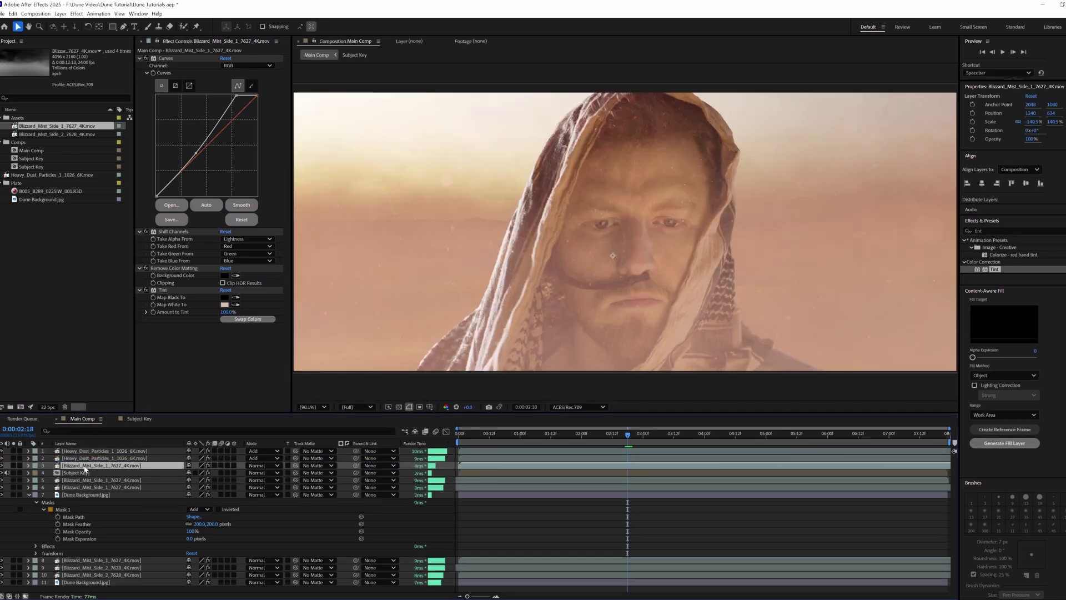
{"action": "left_click", "coordinate": [111, 451]}
{"action": "left_click_drag", "start_coordinate": [227, 312], "coordinate": [238, 313]}
{"action": "key", "text": "Page_Up"}
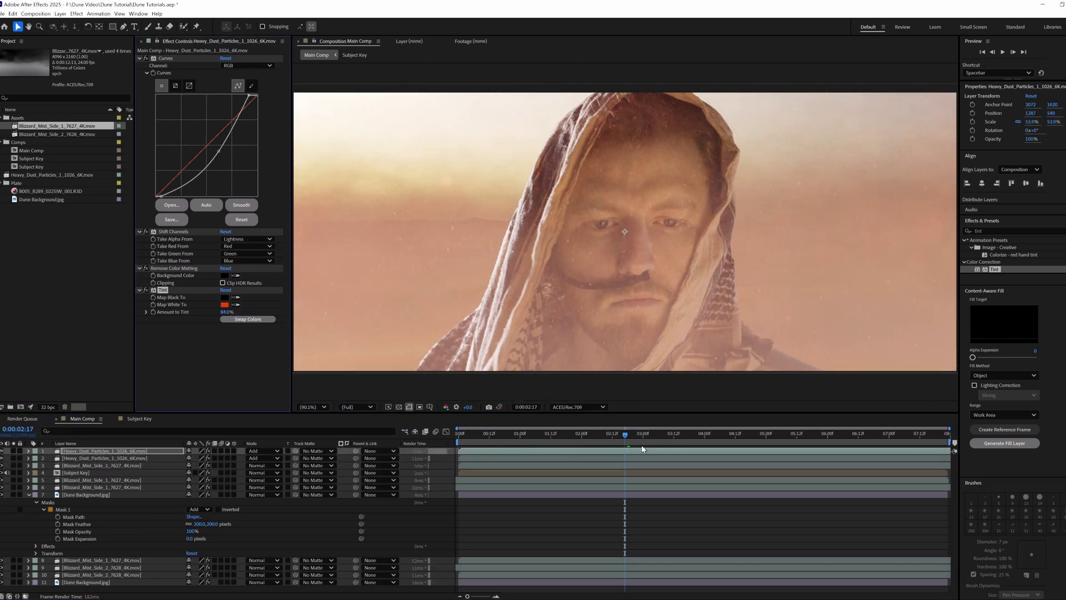
Add Blizzard_Snow_Side_1_7616_4K.mov as the top layer of Main Comp and apply the remembered footage interpretation to it.
{"action": "key", "text": "Page_Up"}
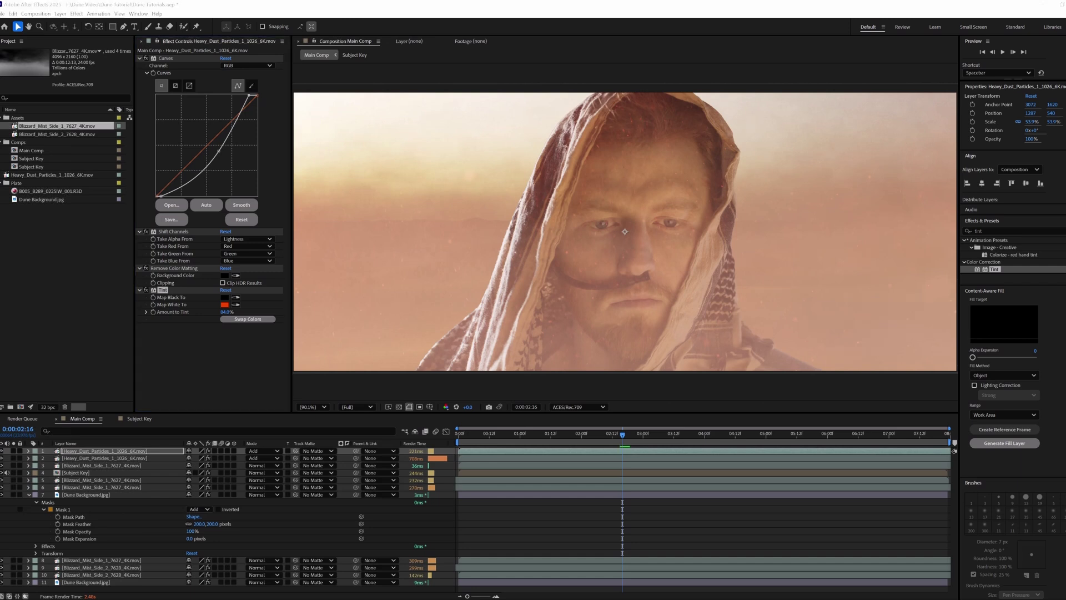
{"action": "left_click_drag", "start_coordinate": [573, 231], "coordinate": [611, 238]}
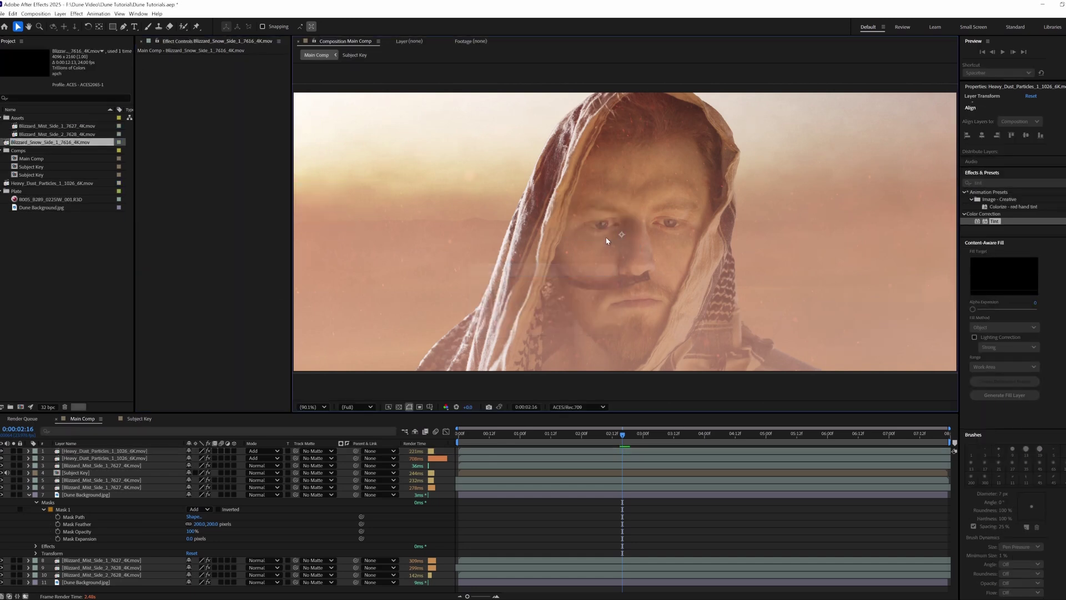
{"action": "right_click", "coordinate": [44, 146]}
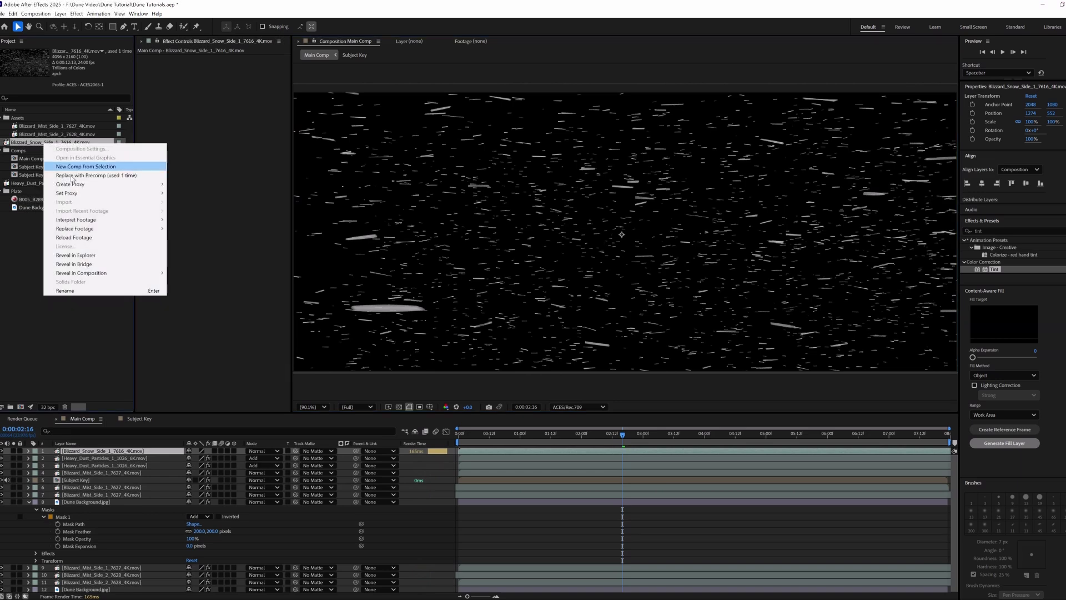
{"action": "mouse_move", "coordinate": [155, 220]}
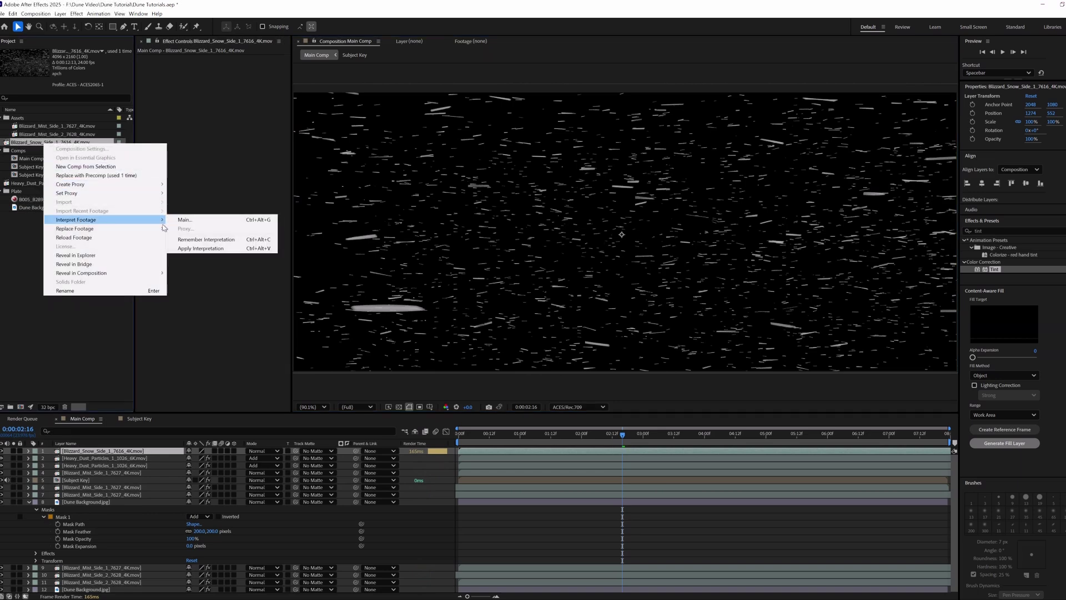
{"action": "left_click", "coordinate": [200, 248]}
Apply Curves to the snow layer and pull the black and white points inward to steepen the RGB curve.
{"action": "left_click", "coordinate": [1009, 231]}
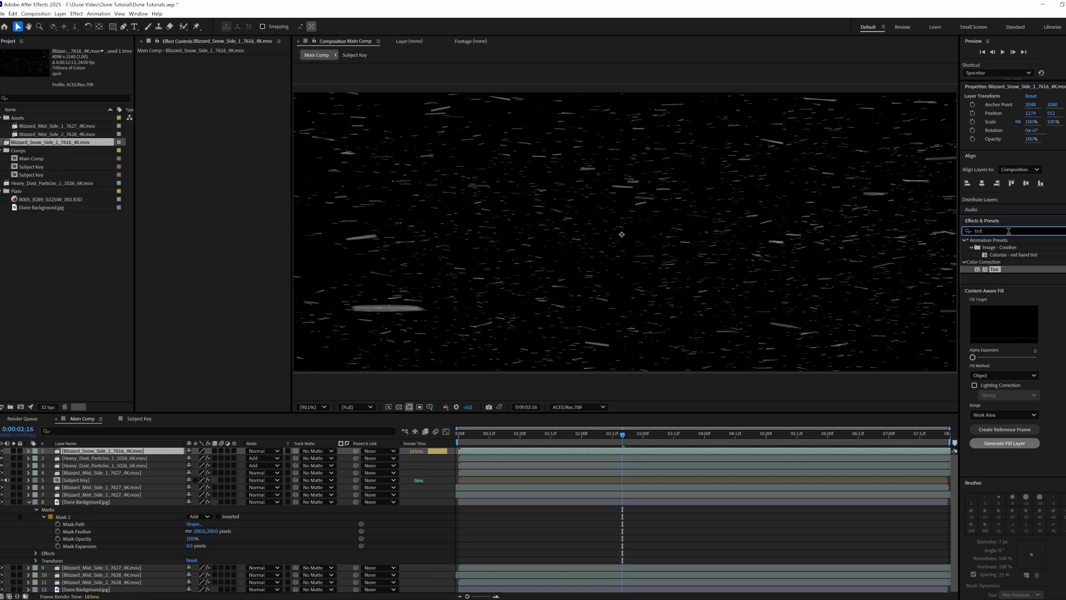
{"action": "type", "text": "curves"}
{"action": "left_click_drag", "start_coordinate": [994, 269], "coordinate": [218, 170]}
{"action": "left_click_drag", "start_coordinate": [257, 95], "coordinate": [236, 95]}
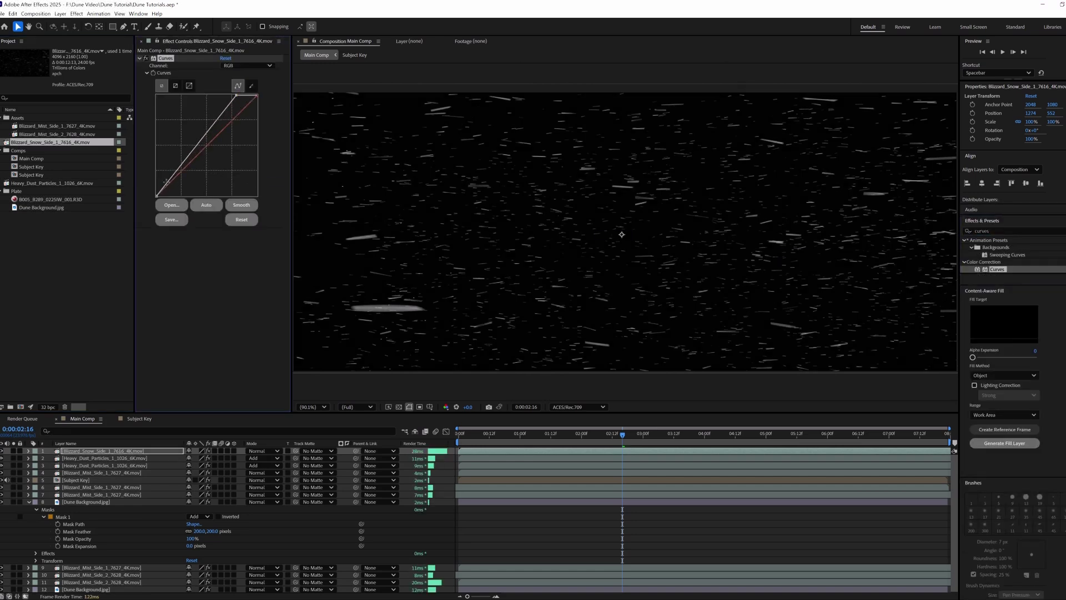
{"action": "left_click_drag", "start_coordinate": [157, 197], "coordinate": [168, 195]}
{"action": "left_click_drag", "start_coordinate": [236, 95], "coordinate": [208, 96]}
{"action": "left_click_drag", "start_coordinate": [168, 196], "coordinate": [171, 195]}
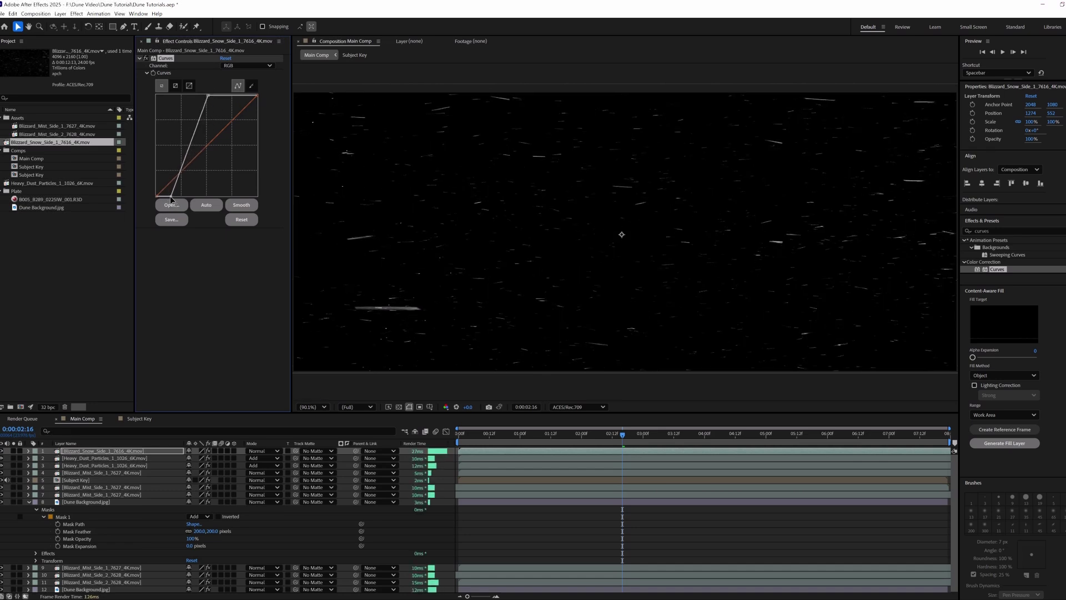
Add Camera Lens Blur to the snow layer with Decagon shape, aspect ratio 0.5 and radius 96, and move the Curves black point further inward.
{"action": "type", "text": "lens blur"}
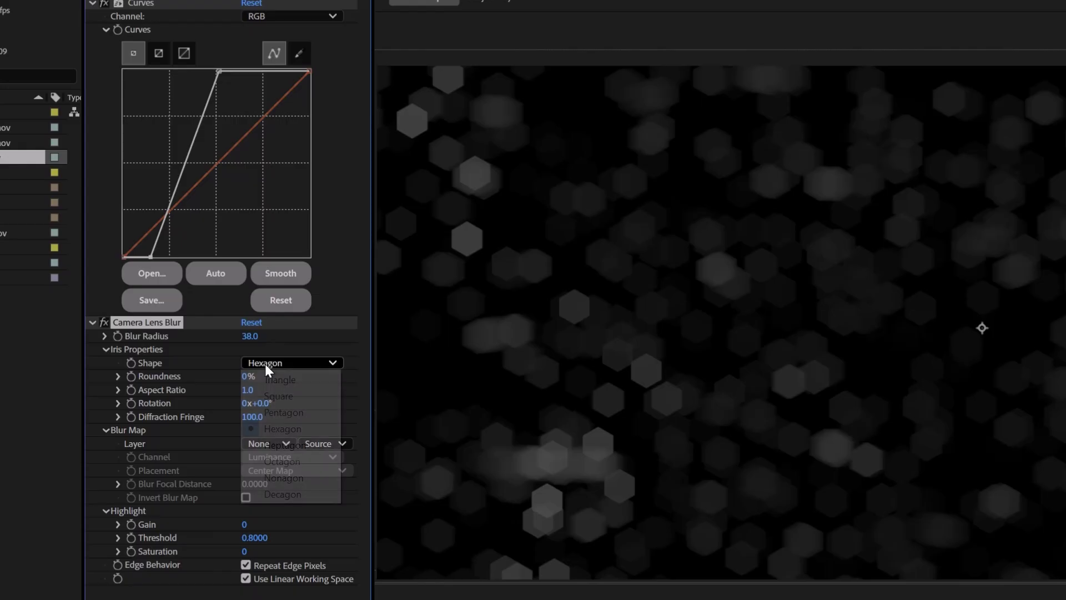
{"action": "left_click", "coordinate": [278, 493]}
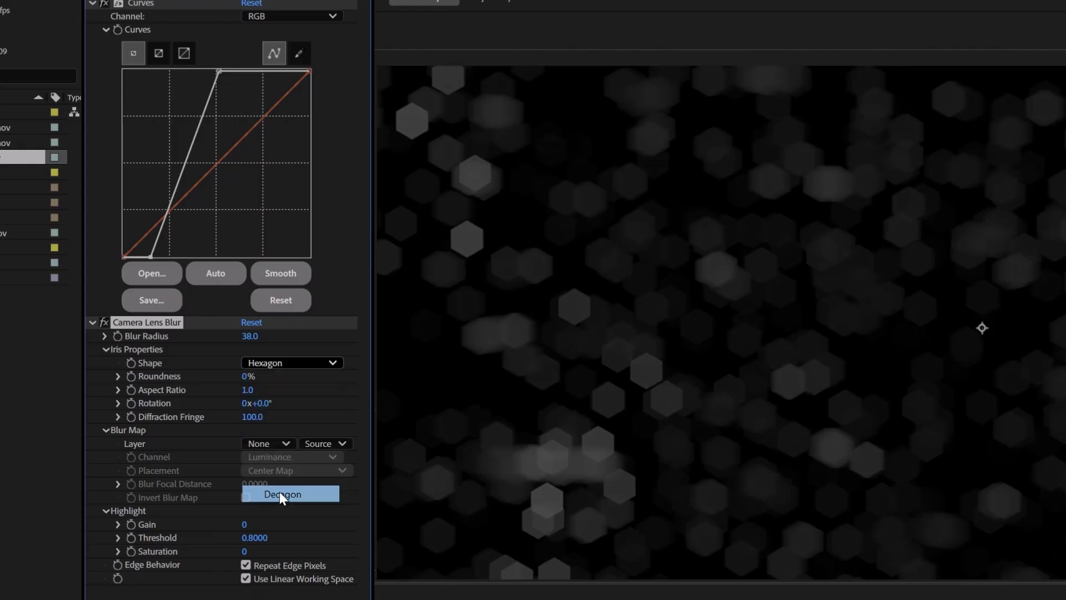
{"action": "left_click", "coordinate": [250, 390]}
{"action": "key", "text": "Return"}
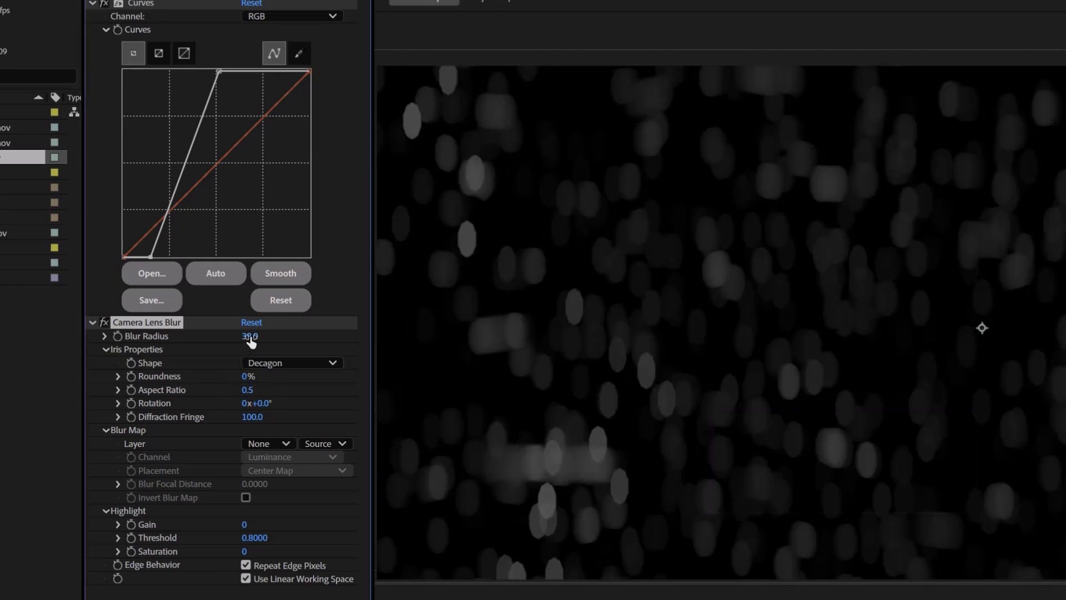
{"action": "left_click_drag", "start_coordinate": [267, 337], "coordinate": [276, 337]}
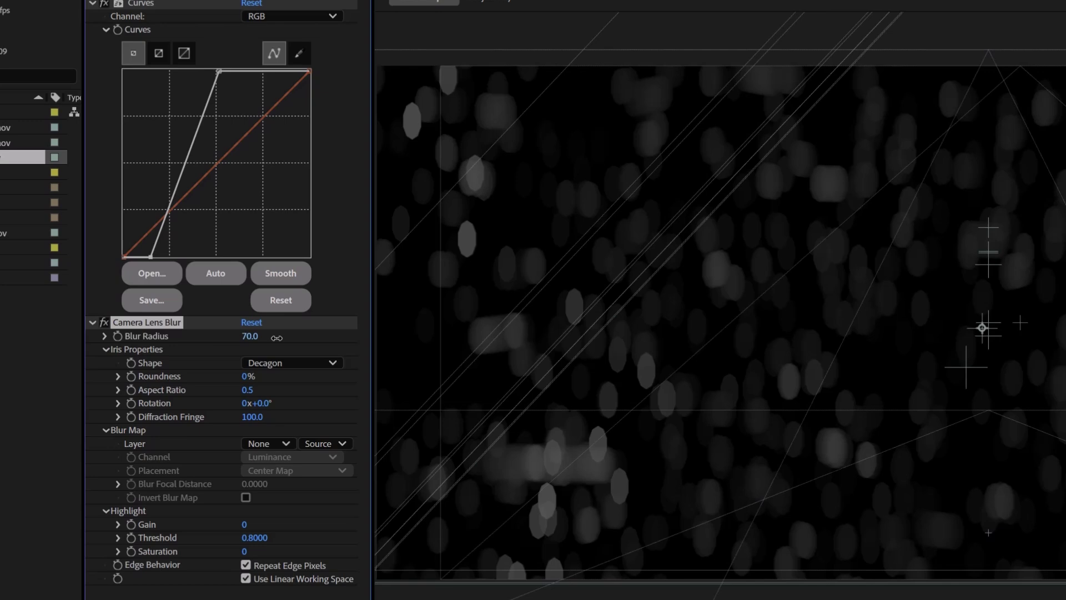
{"action": "left_click_drag", "start_coordinate": [276, 338], "coordinate": [296, 338]}
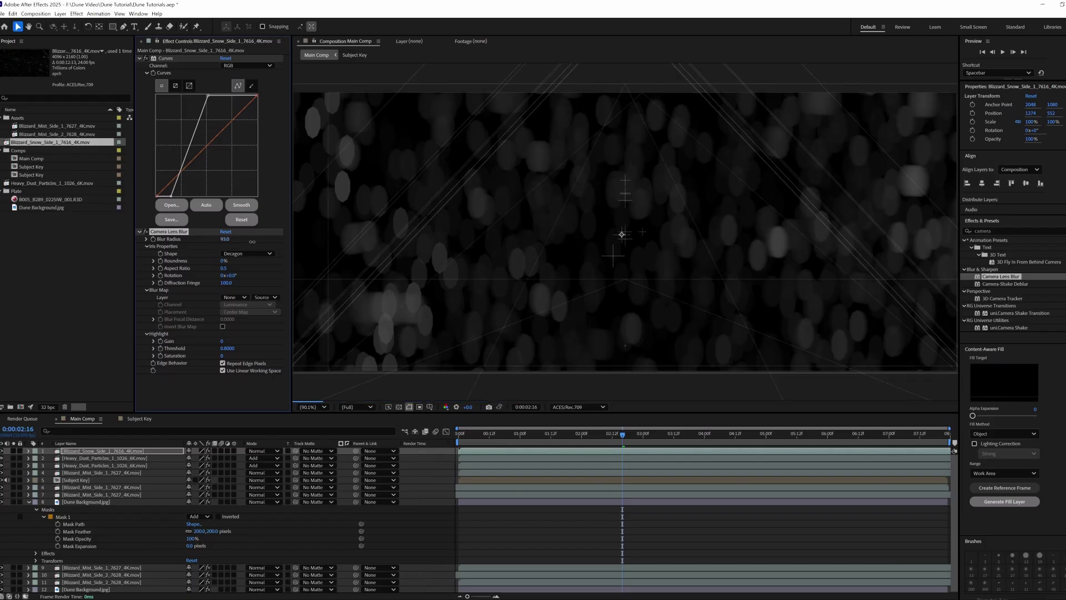
{"action": "left_click_drag", "start_coordinate": [171, 195], "coordinate": [185, 197]}
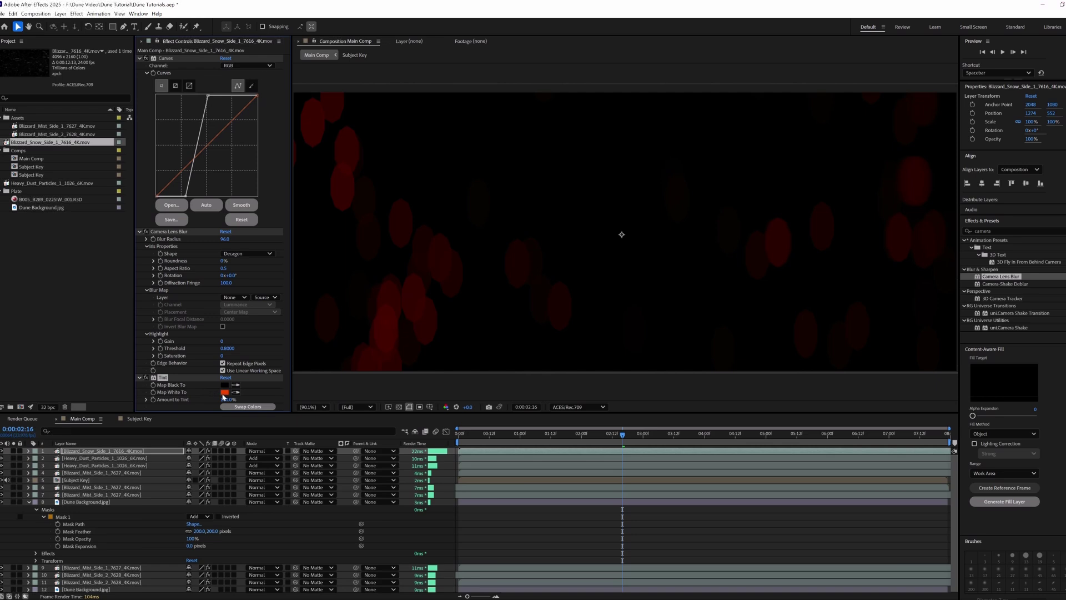
Set the tinted snow layer's blending mode to Add and duplicate the layer.
{"action": "left_click", "coordinate": [257, 451]}
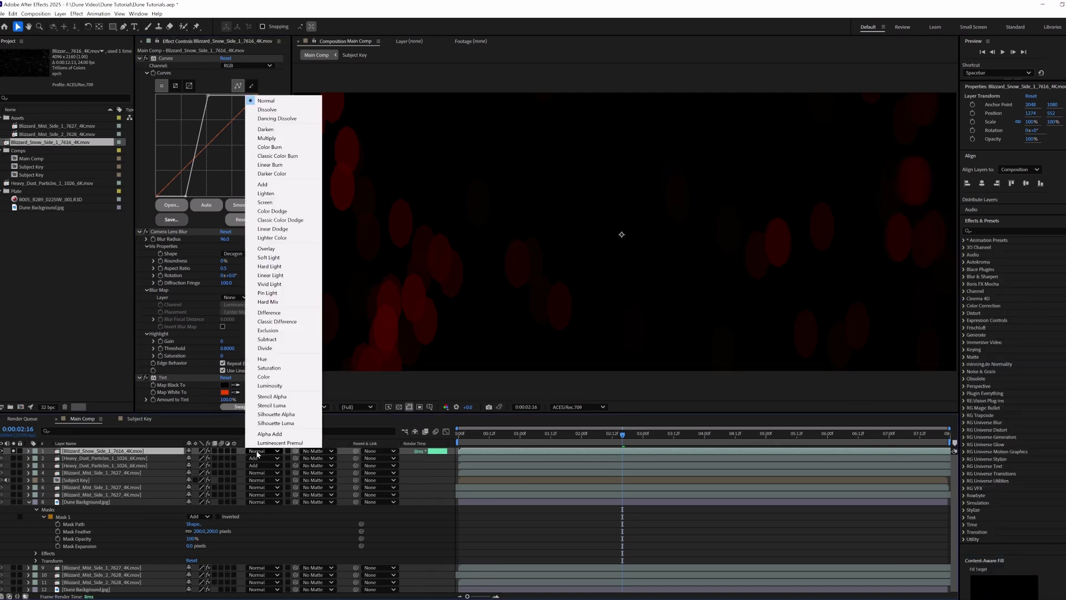
{"action": "left_click", "coordinate": [265, 184]}
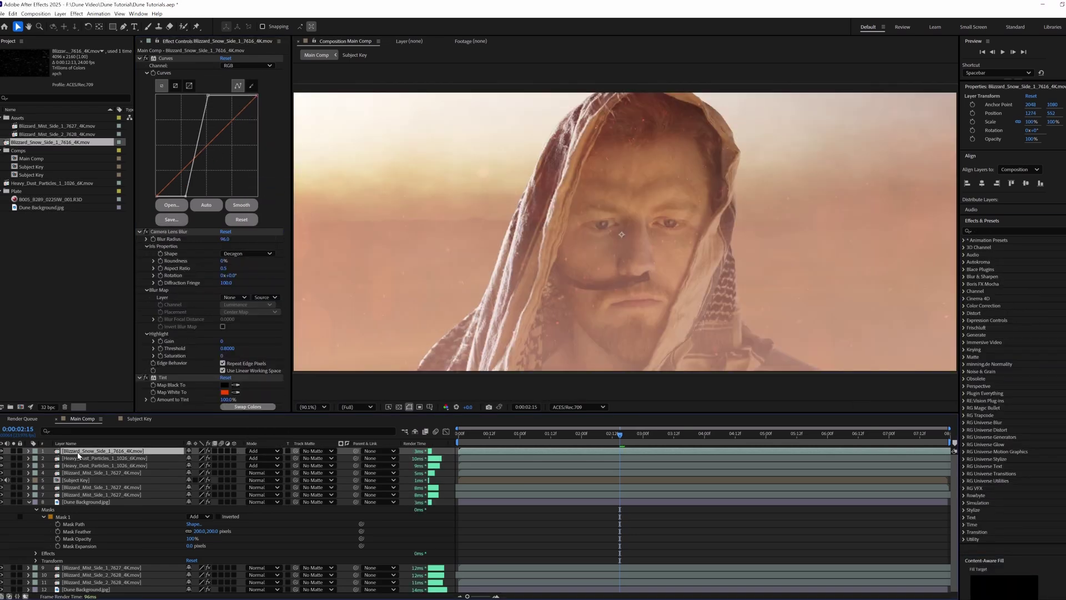
{"action": "key", "text": "ctrl+d"}
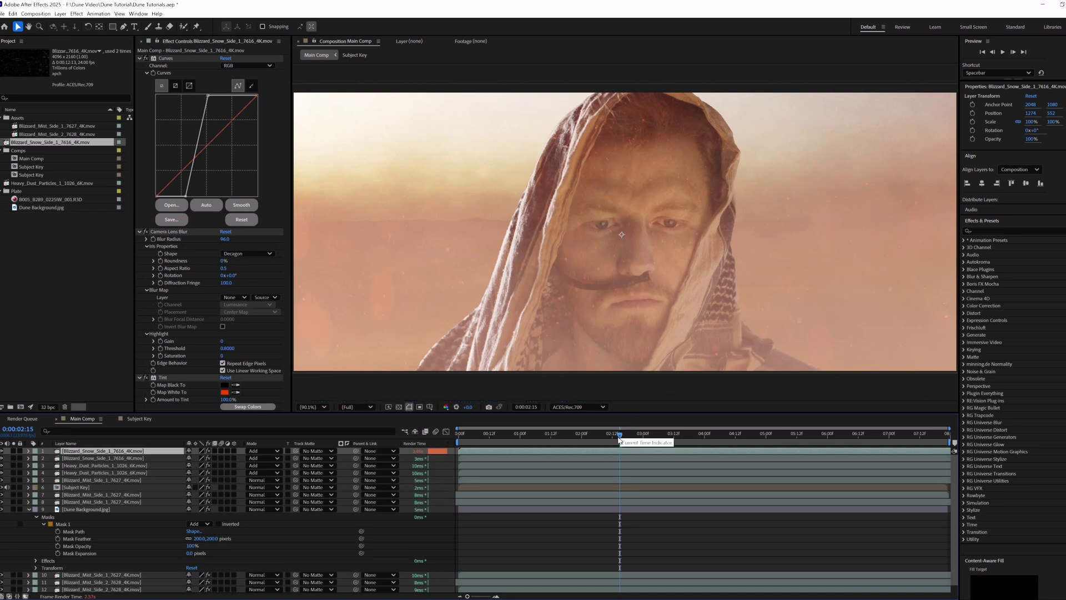
{"action": "left_click_drag", "start_coordinate": [619, 438], "coordinate": [622, 438]}
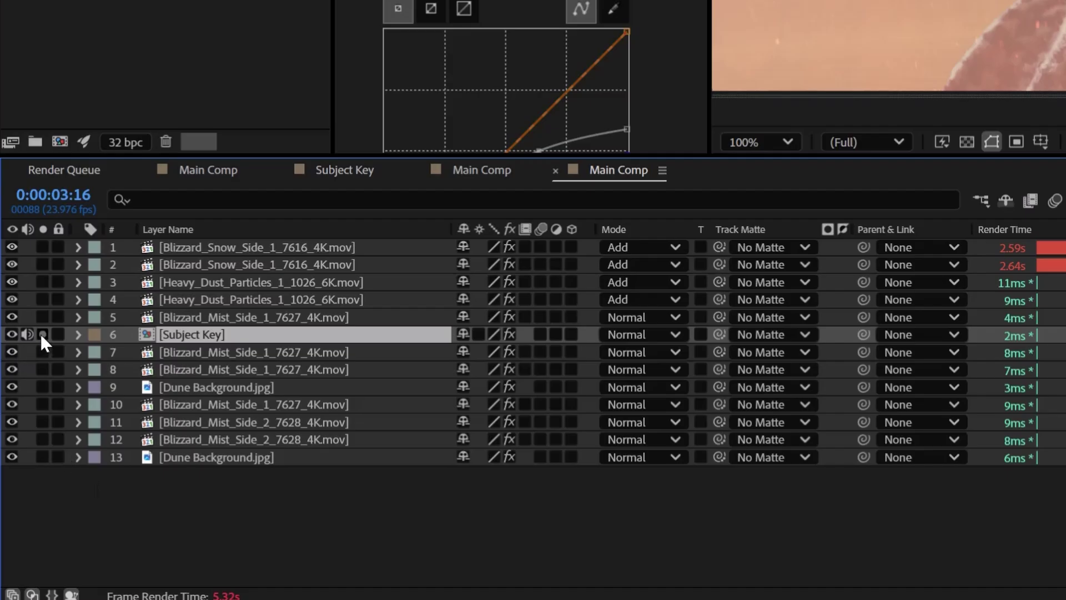
Start motion tracking on the Subject Key layer and fit the track point's feature and search regions around the iris edge of one eye.
{"action": "left_click", "coordinate": [42, 334]}
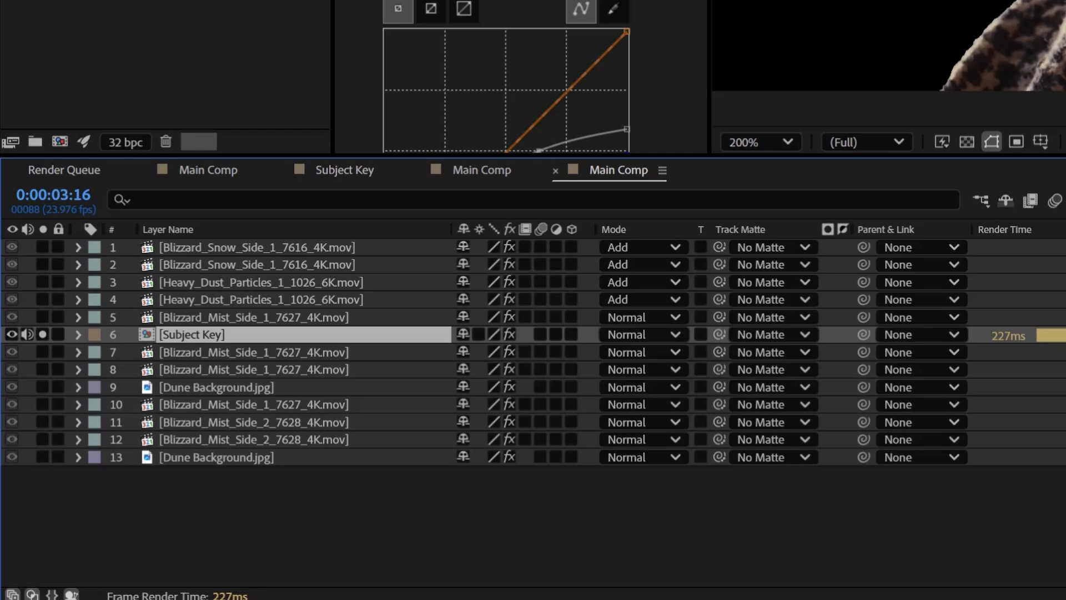
{"action": "scroll", "coordinate": [889, 64], "scroll_direction": "up", "scroll_amount": 1}
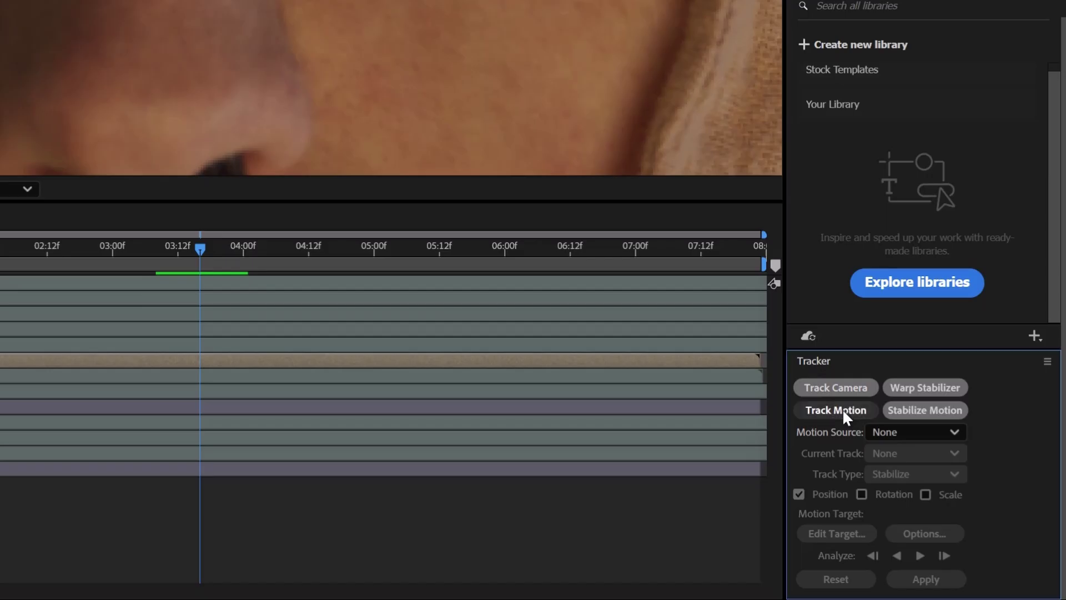
{"action": "left_click", "coordinate": [837, 409]}
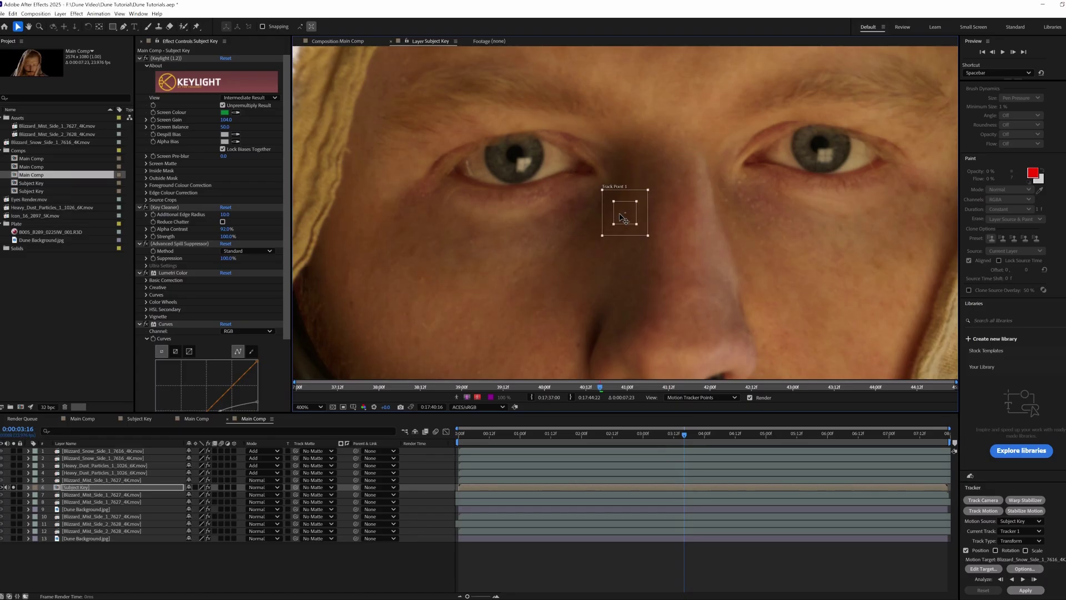
{"action": "left_click_drag", "start_coordinate": [621, 218], "coordinate": [573, 207]}
{"action": "left_click_drag", "start_coordinate": [508, 165], "coordinate": [492, 170]}
{"action": "left_click_drag", "start_coordinate": [557, 215], "coordinate": [574, 221]}
Analyze the eye track backward and forward across the Subject Key clip.
{"action": "left_click", "coordinate": [1011, 580]}
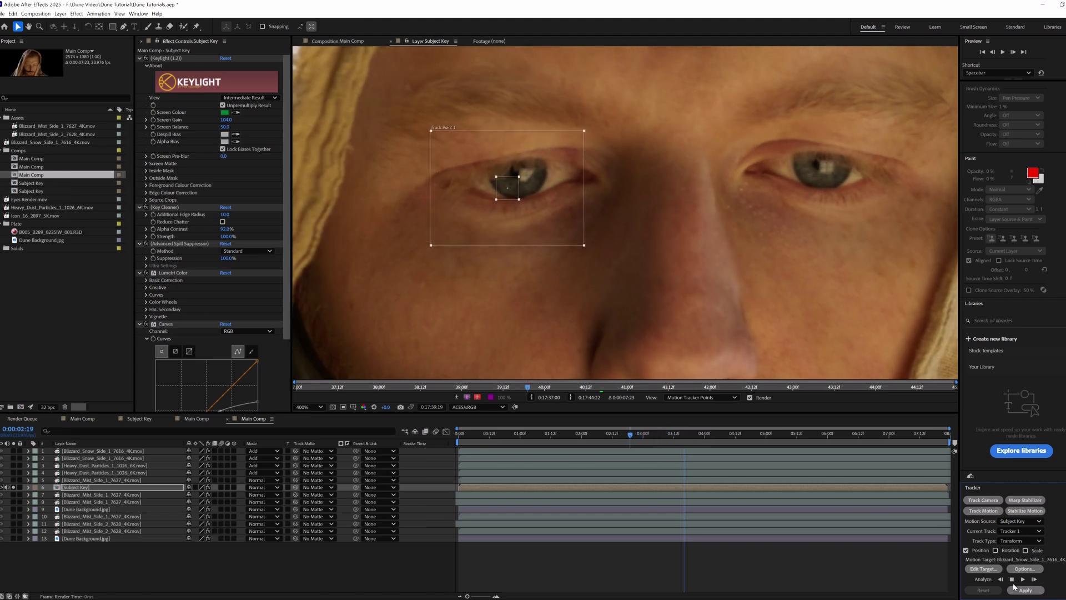
{"action": "left_click", "coordinate": [1012, 580]}
{"action": "left_click_drag", "start_coordinate": [710, 435], "coordinate": [673, 450]}
{"action": "left_click", "coordinate": [1023, 579]}
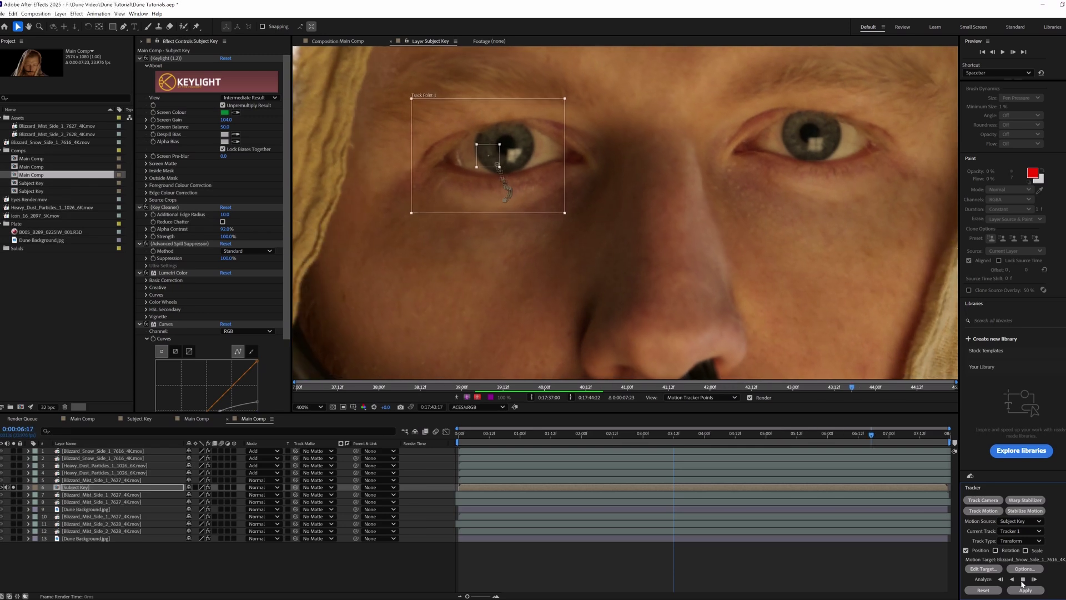
{"action": "left_click_drag", "start_coordinate": [931, 435], "coordinate": [647, 457]}
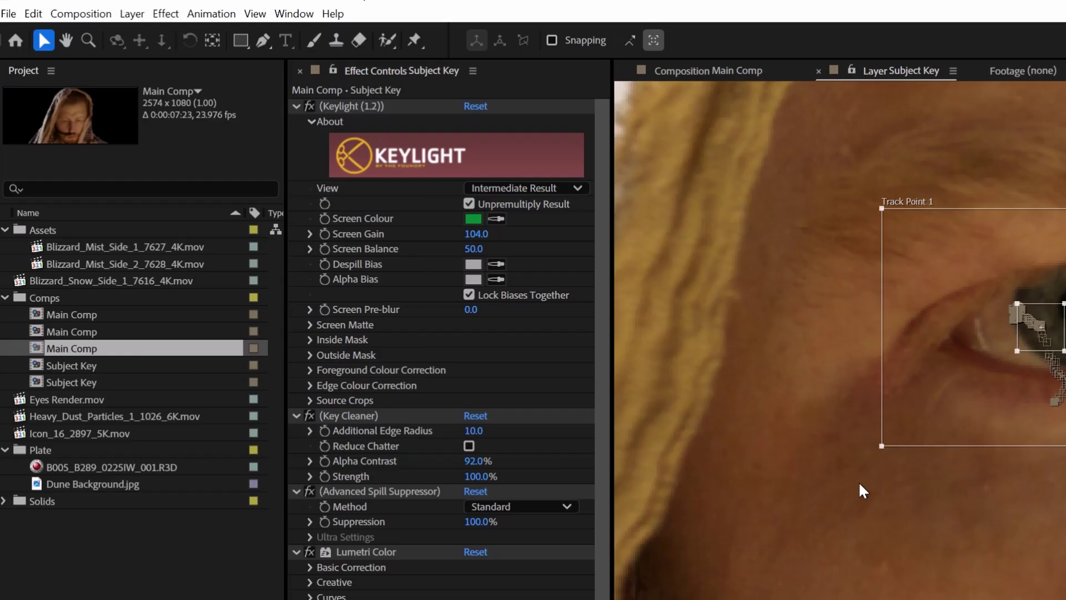
Create a null object and choose it as the motion target for the eye track.
{"action": "left_click", "coordinate": [58, 12]}
{"action": "mouse_move", "coordinate": [61, 23]}
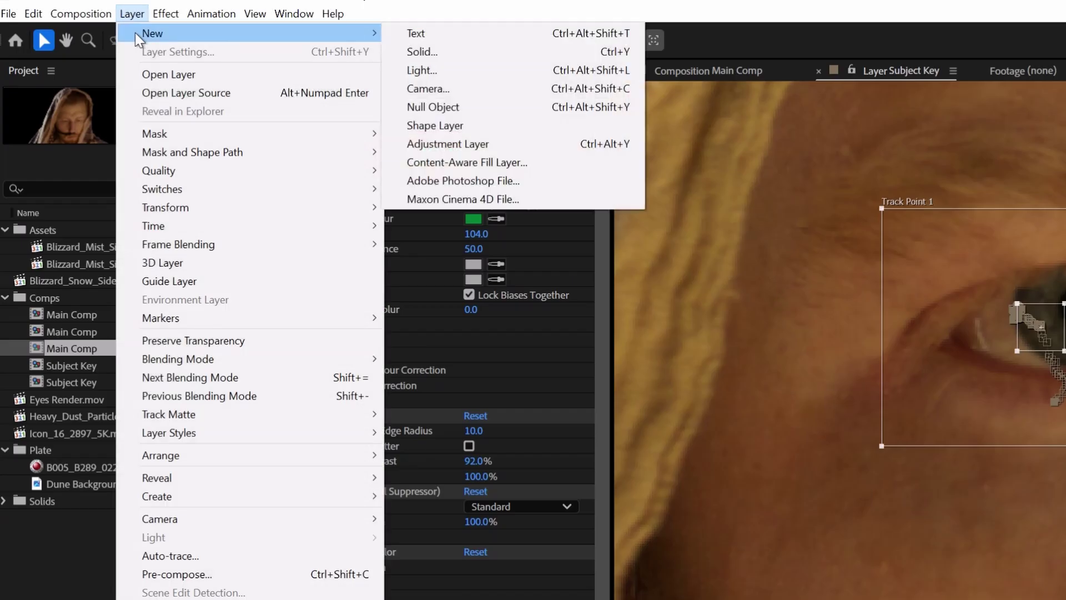
{"action": "left_click", "coordinate": [439, 107]}
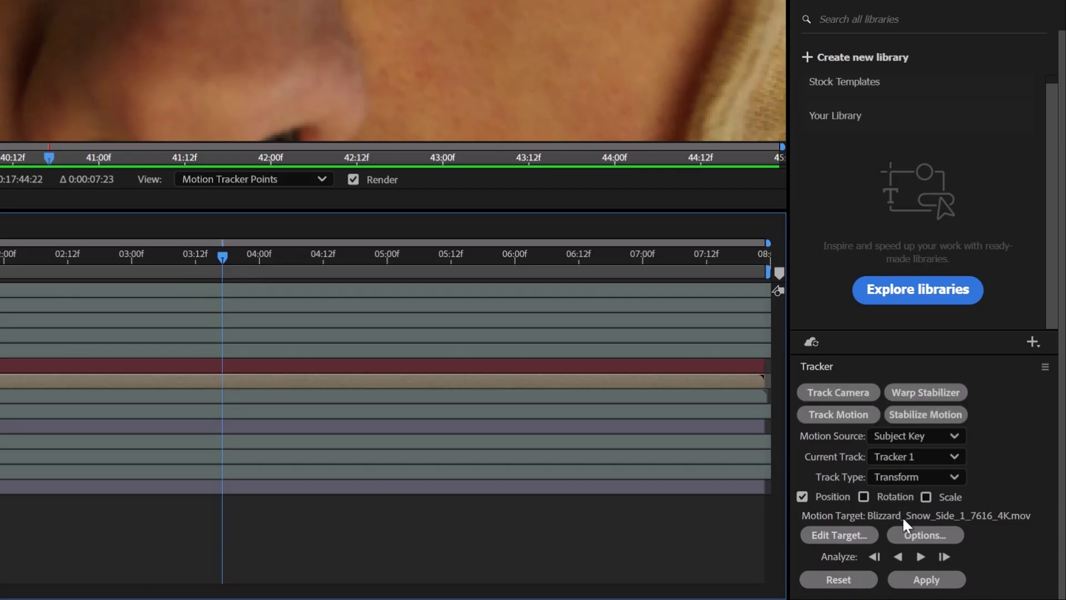
{"action": "left_click", "coordinate": [851, 535]}
{"action": "left_click", "coordinate": [521, 268]}
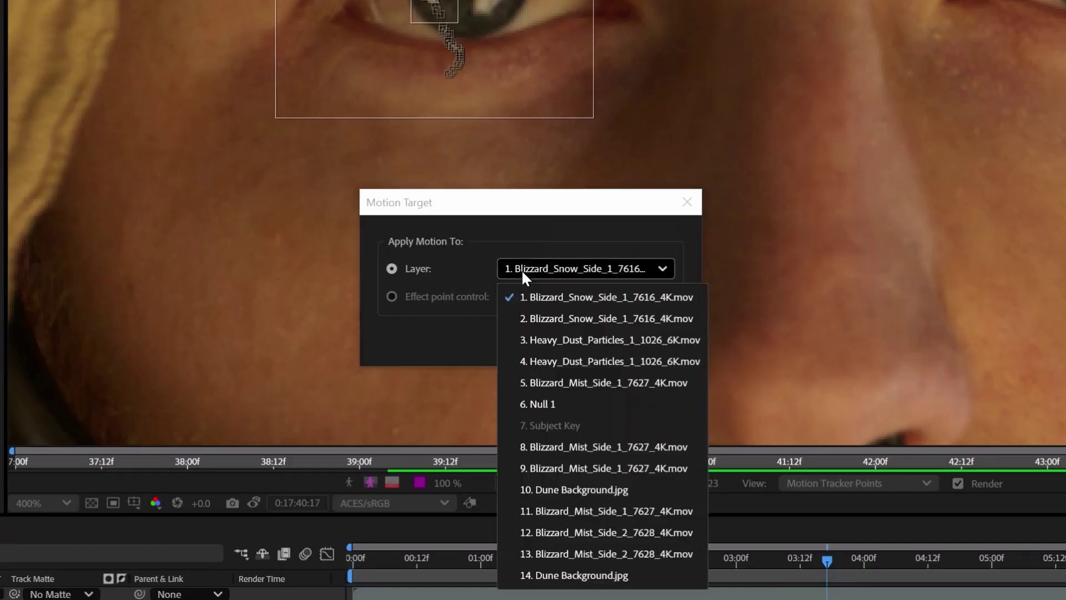
{"action": "left_click", "coordinate": [549, 405]}
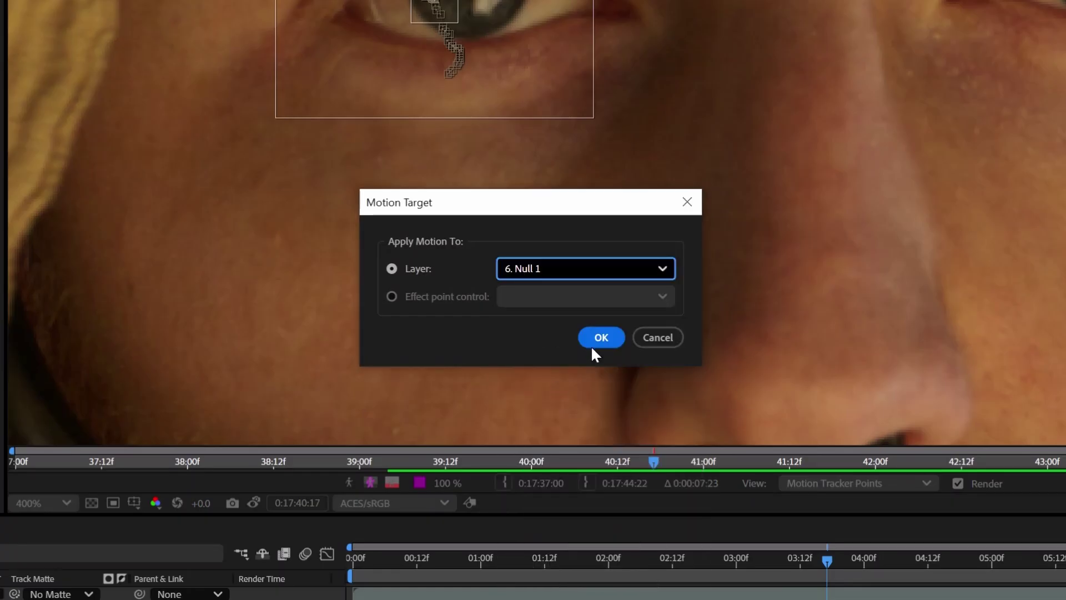
{"action": "left_click", "coordinate": [591, 343]}
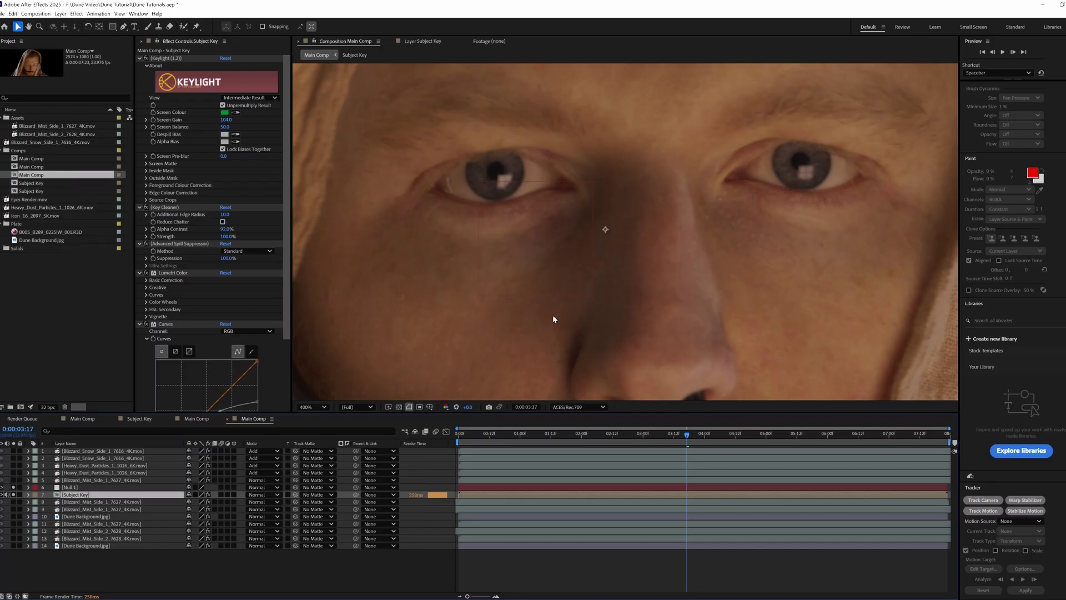
Delete the null's misplaced Position keyframes and realign the null with the tracked eye on the affected frames.
{"action": "left_click", "coordinate": [71, 488]}
{"action": "left_click_drag", "start_coordinate": [685, 438], "coordinate": [676, 444]}
{"action": "left_click_drag", "start_coordinate": [576, 499], "coordinate": [675, 526]}
{"action": "left_click_drag", "start_coordinate": [675, 527], "coordinate": [675, 528]}
{"action": "key", "text": "Delete"}
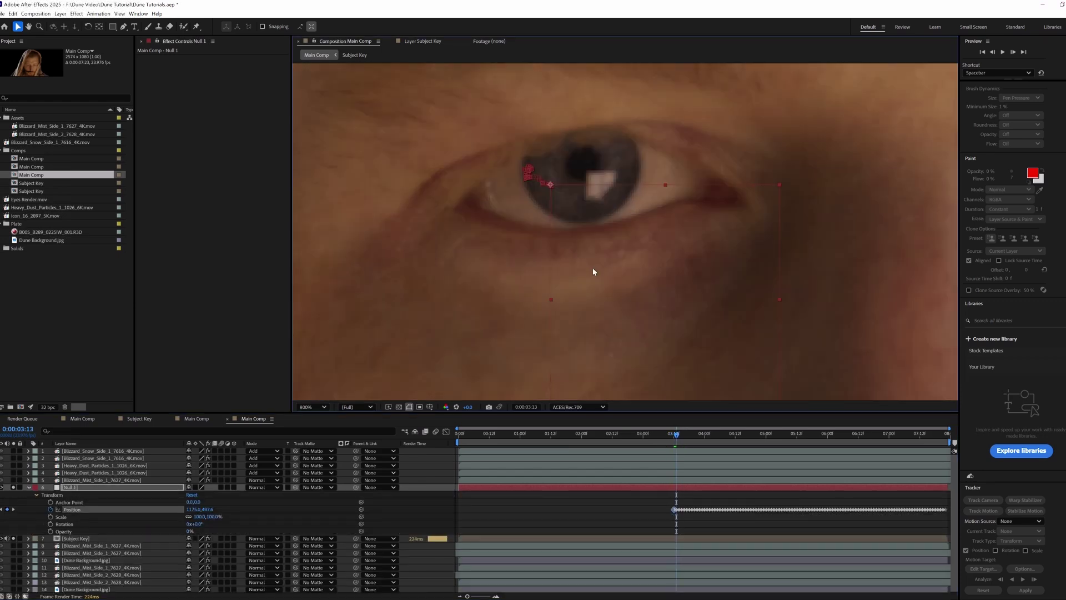
{"action": "key", "text": "Page_Up"}
{"action": "key", "text": "Page_Up"}
{"action": "left_click_drag", "start_coordinate": [592, 268], "coordinate": [601, 285]}
{"action": "key", "text": "Page_Up"}
{"action": "key", "text": "Page_Up"}
{"action": "key", "text": "Page_Up"}
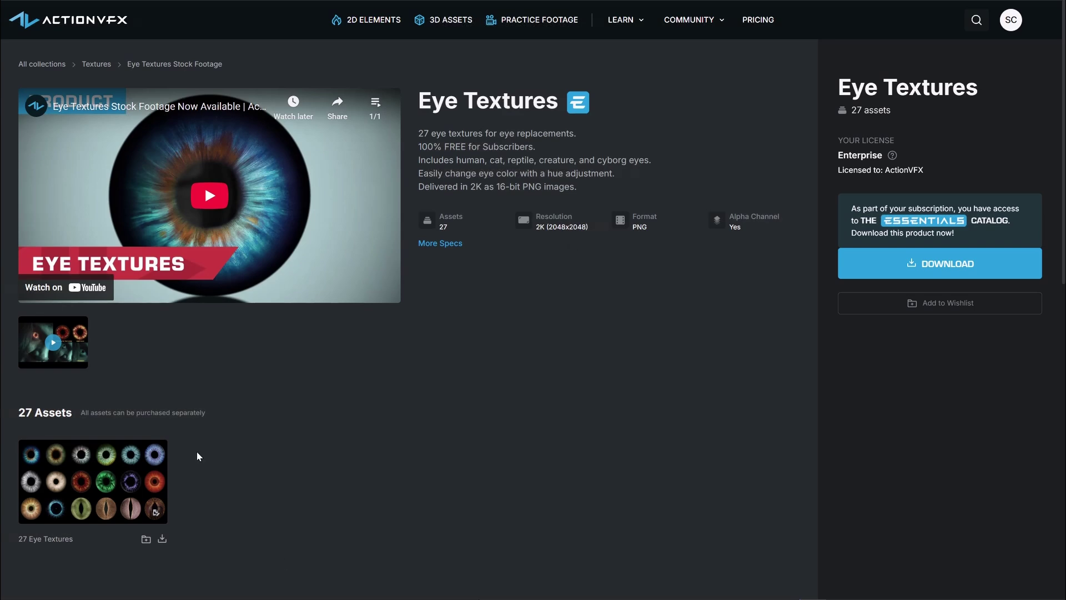
{"action": "left_click", "coordinate": [69, 483]}
Add Eye_1.png to the top of Main Comp, scale and position it over the tracked iris, and set its blending mode to Screen.
{"action": "left_click_drag", "start_coordinate": [331, 322], "coordinate": [440, 327]}
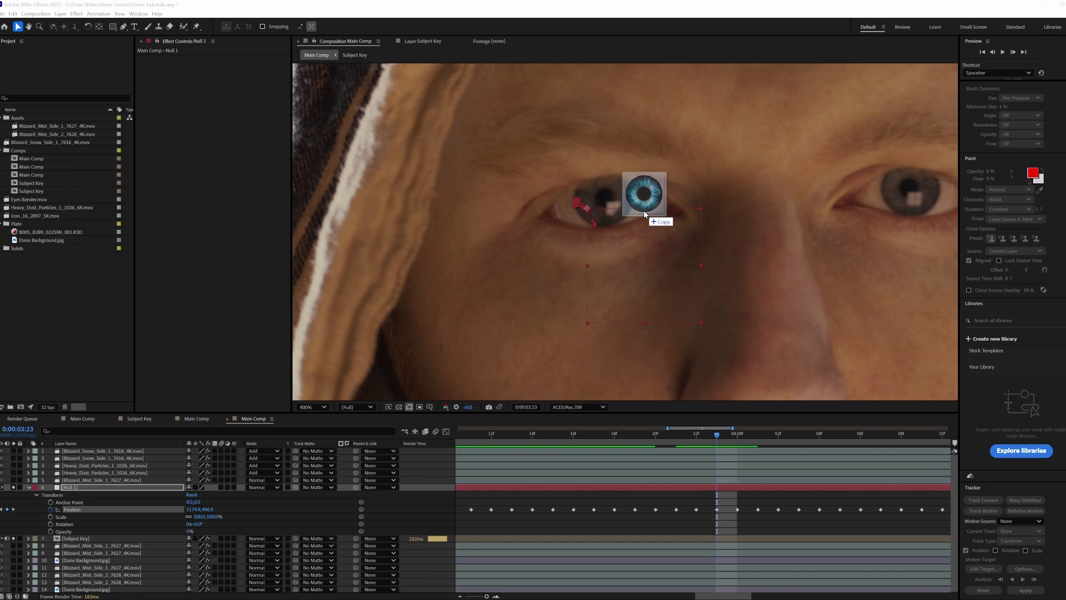
{"action": "left_click_drag", "start_coordinate": [639, 192], "coordinate": [614, 261]}
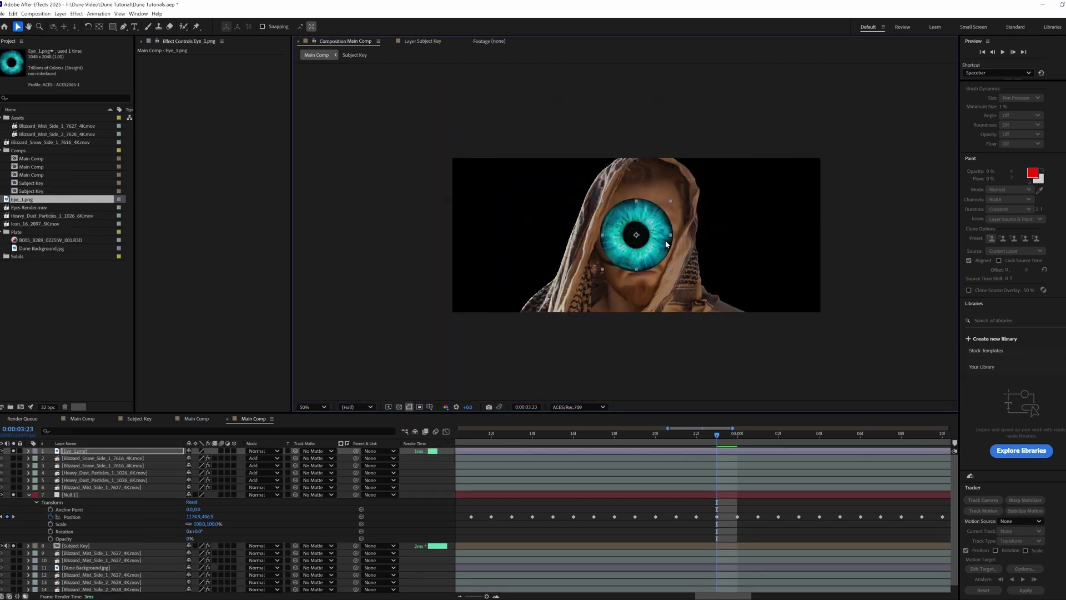
{"action": "scroll", "coordinate": [610, 230], "scroll_direction": "up", "scroll_amount": 6}
{"action": "left_click_drag", "start_coordinate": [742, 260], "coordinate": [634, 203]}
{"action": "left_click", "coordinate": [261, 450]}
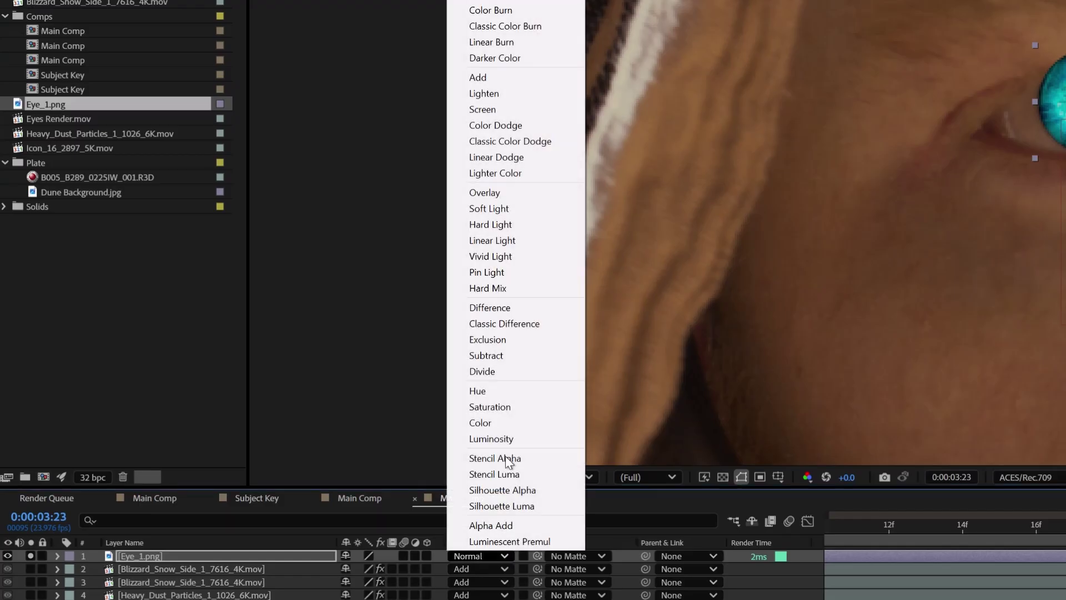
{"action": "left_click", "coordinate": [299, 203]}
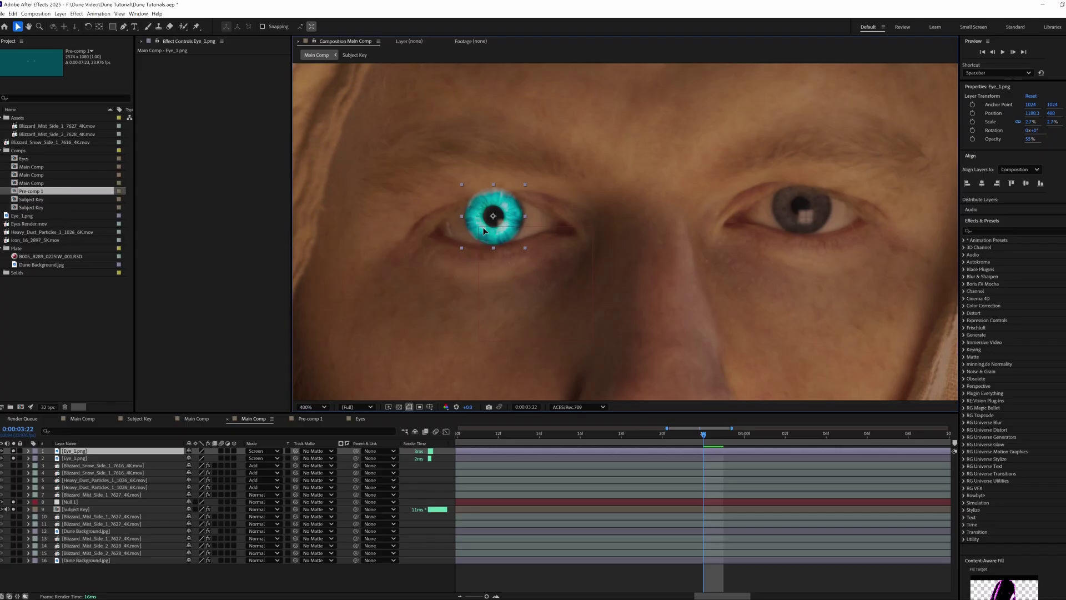
Move the duplicate Eye_1.png layer onto the other iris and parent both eye layers to Null 1.
{"action": "left_click_drag", "start_coordinate": [483, 231], "coordinate": [791, 224]}
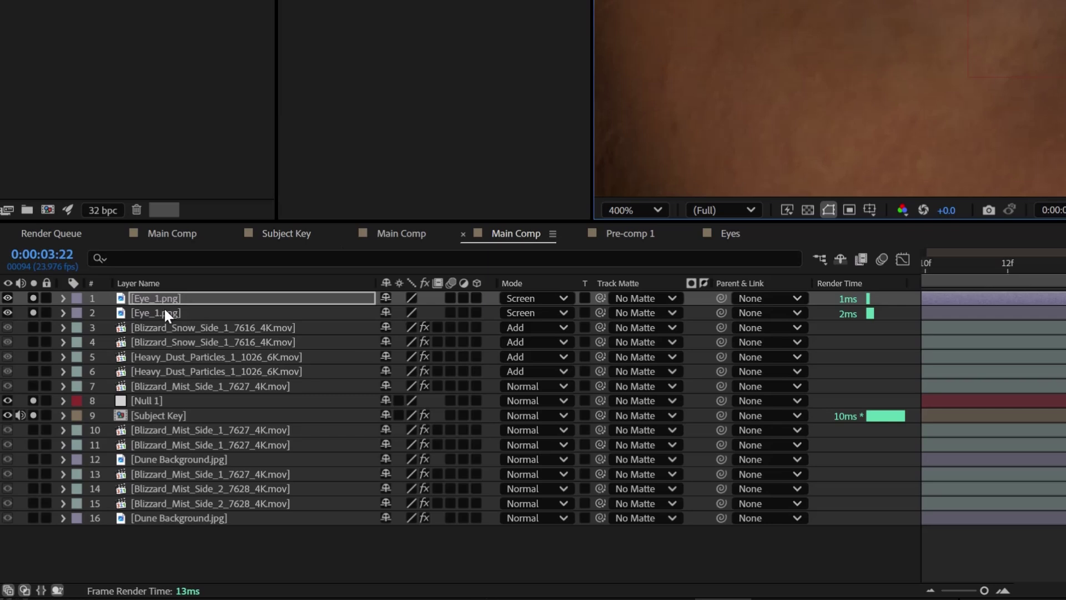
{"action": "left_click", "coordinate": [164, 313], "text": "ctrl"}
{"action": "left_click_drag", "start_coordinate": [720, 311], "coordinate": [224, 403]}
Create a cyan solid and place it directly below the two Eye_1.png layers.
{"action": "left_click", "coordinate": [156, 14]}
{"action": "mouse_move", "coordinate": [420, 37]}
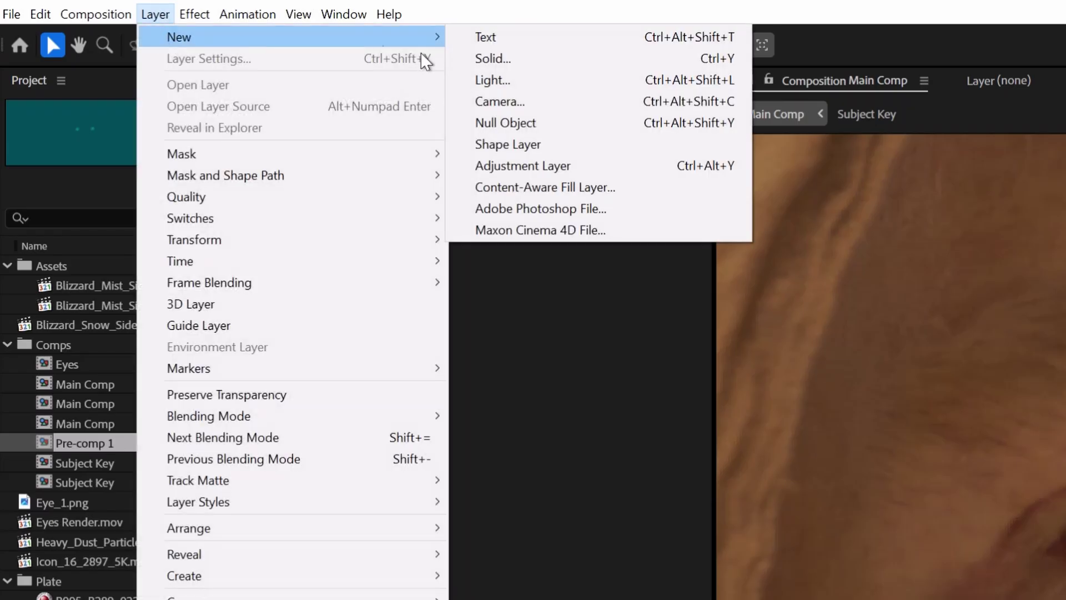
{"action": "left_click", "coordinate": [499, 58]}
{"action": "left_click", "coordinate": [529, 448]}
{"action": "left_click", "coordinate": [594, 291]}
{"action": "left_click_drag", "start_coordinate": [488, 202], "coordinate": [559, 175]}
{"action": "left_click", "coordinate": [597, 293]}
{"action": "left_click", "coordinate": [733, 194]}
{"action": "left_click", "coordinate": [670, 493]}
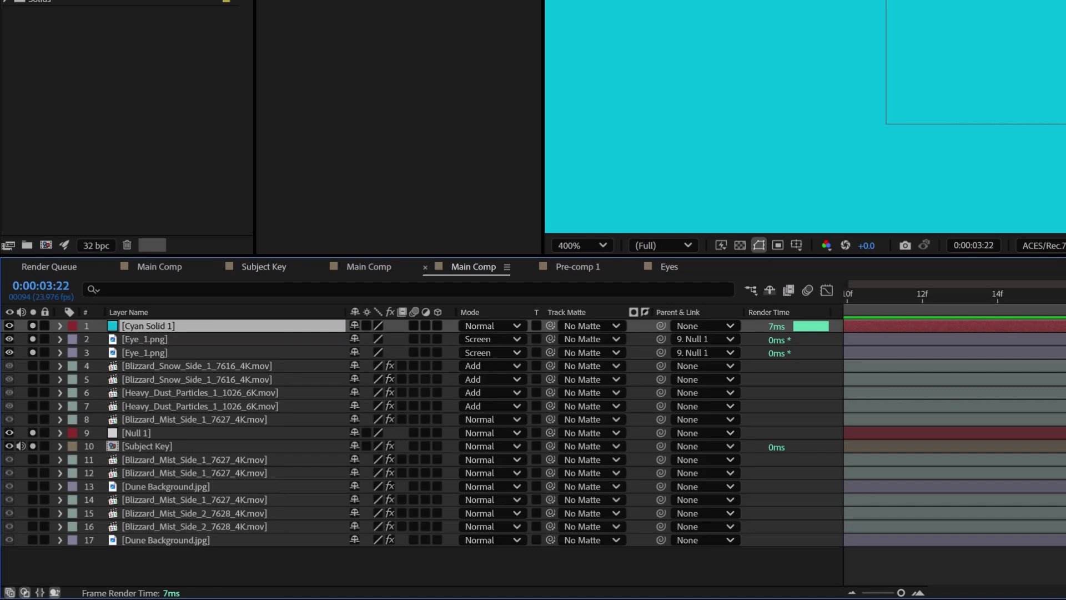
{"action": "left_click_drag", "start_coordinate": [131, 326], "coordinate": [133, 358]}
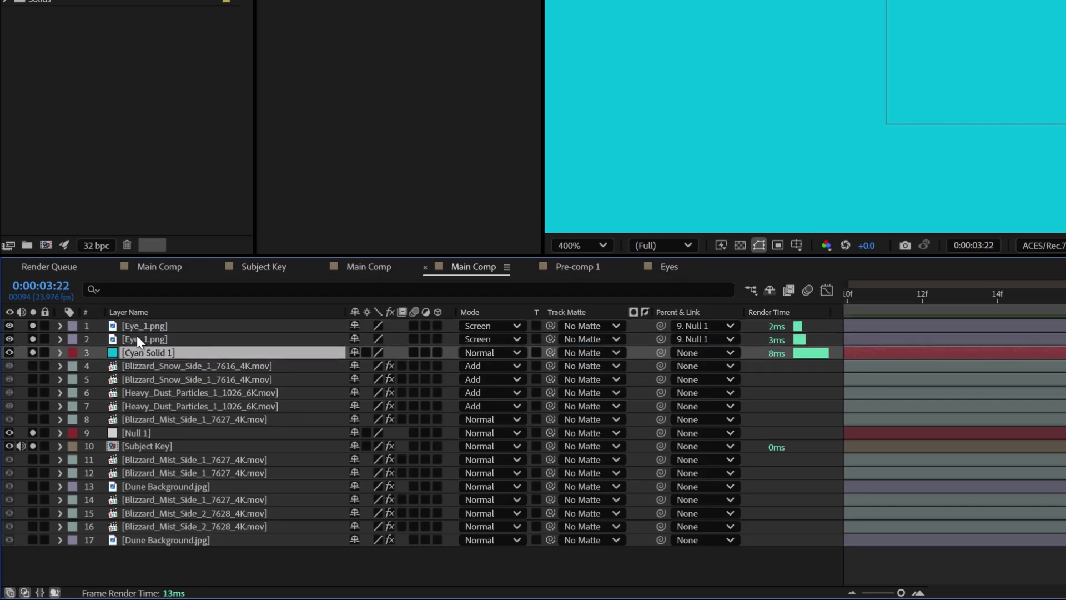
Duplicate the Subject Key layer and pre-compose one copy with Null 1, the cyan solid and both Eye_1.png layers as Eyes.
{"action": "left_click", "coordinate": [138, 448]}
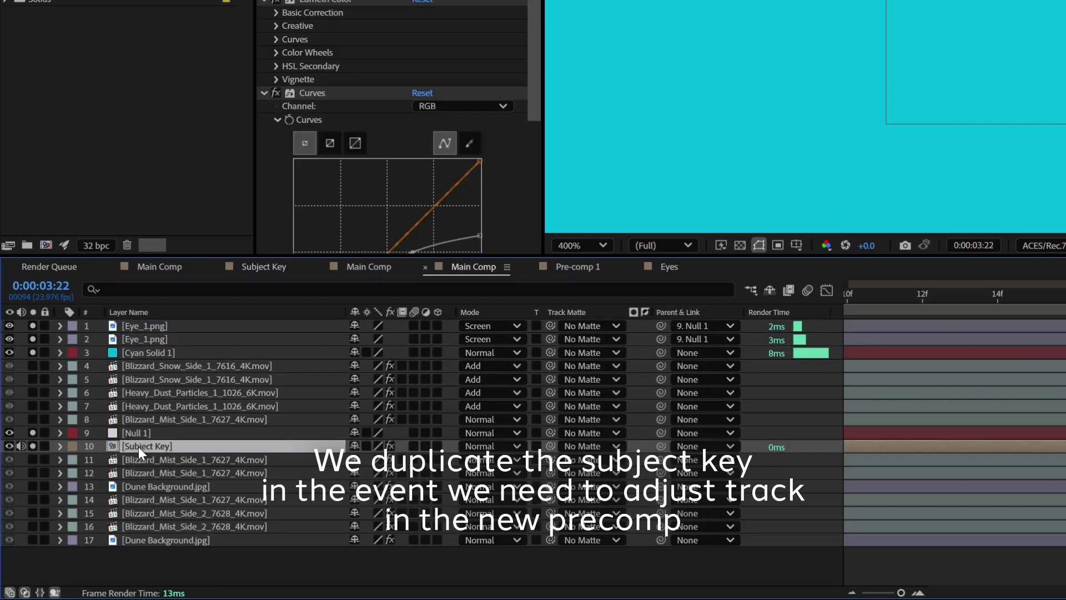
{"action": "key", "text": "ctrl+d"}
{"action": "left_click", "coordinate": [141, 434], "text": "ctrl"}
{"action": "left_click", "coordinate": [146, 352], "text": "ctrl"}
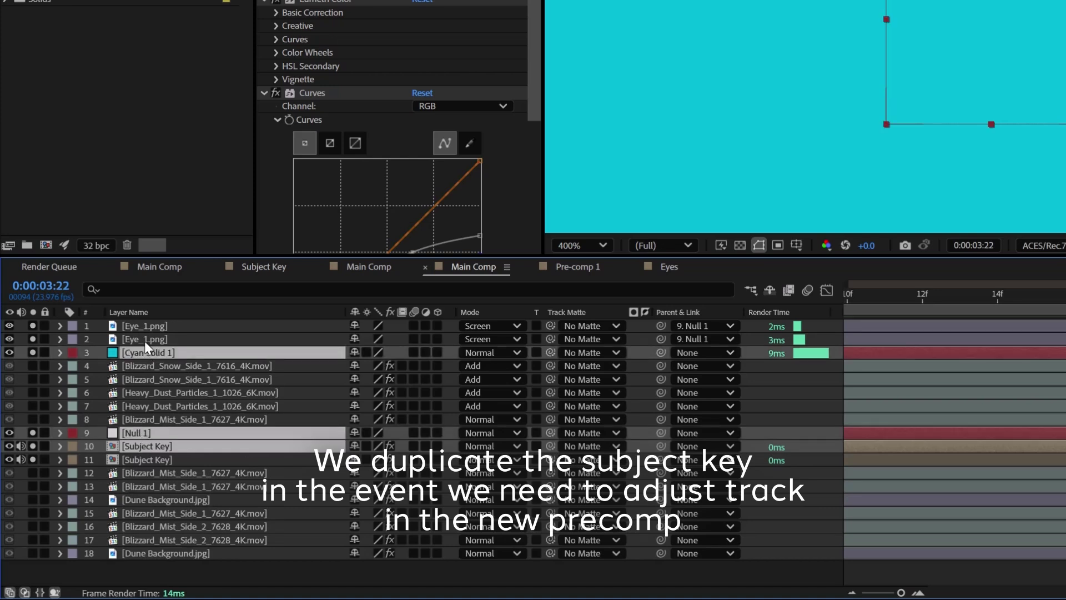
{"action": "left_click", "coordinate": [144, 339], "text": "ctrl"}
{"action": "left_click", "coordinate": [142, 326], "text": "ctrl"}
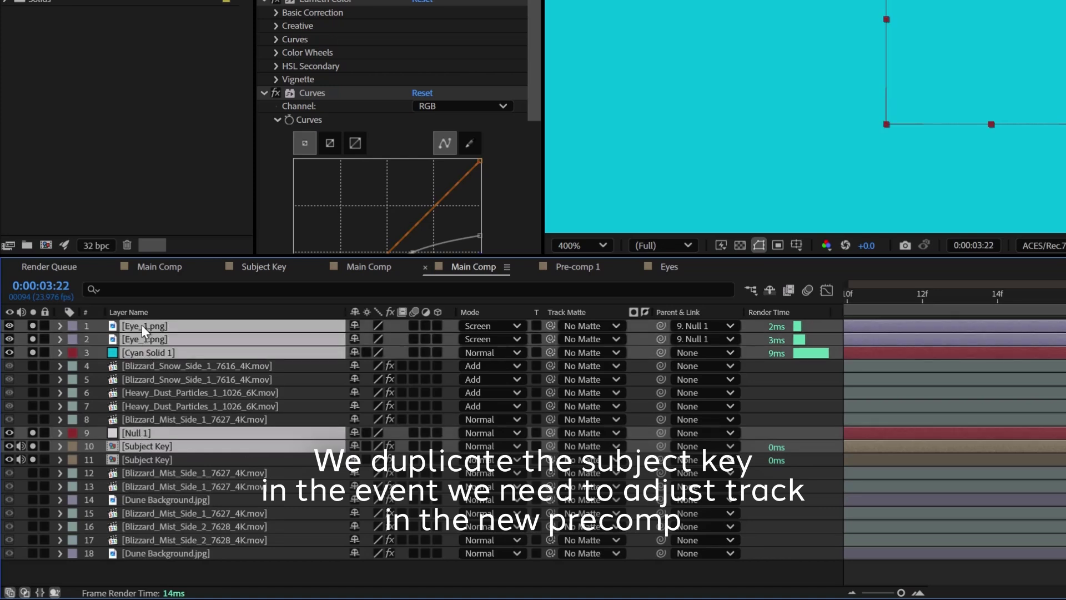
{"action": "right_click", "coordinate": [144, 335]}
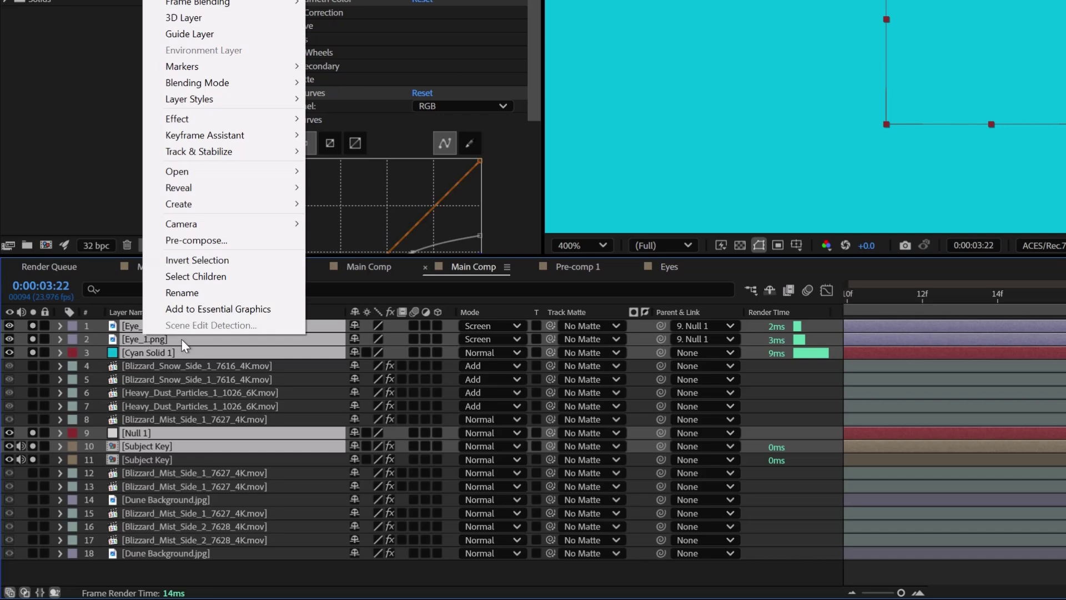
{"action": "left_click", "coordinate": [205, 243]}
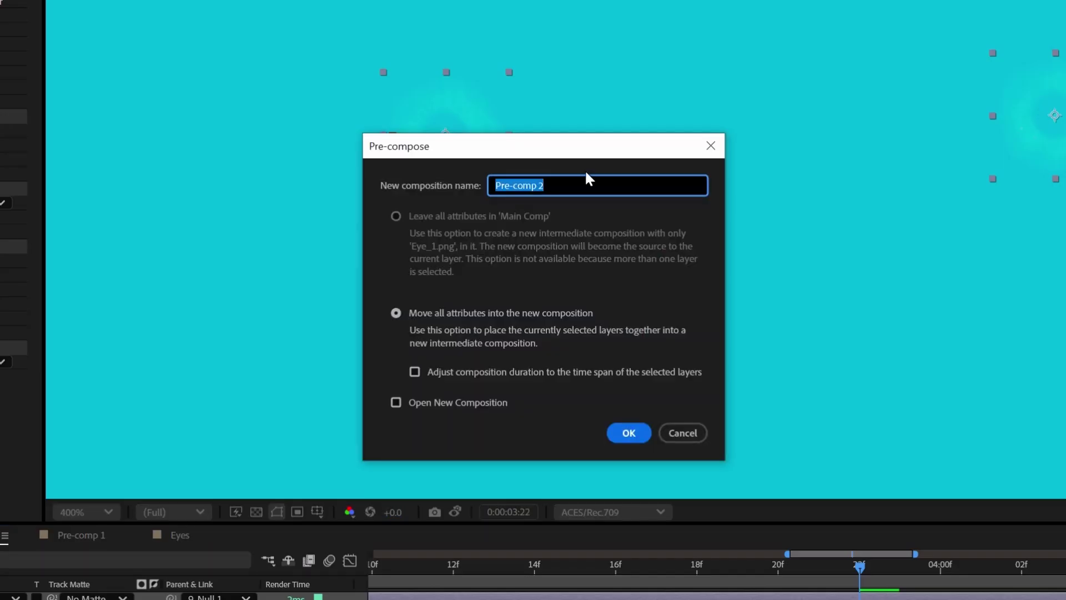
{"action": "type", "text": "Eyes"}
{"action": "key", "text": "Return"}
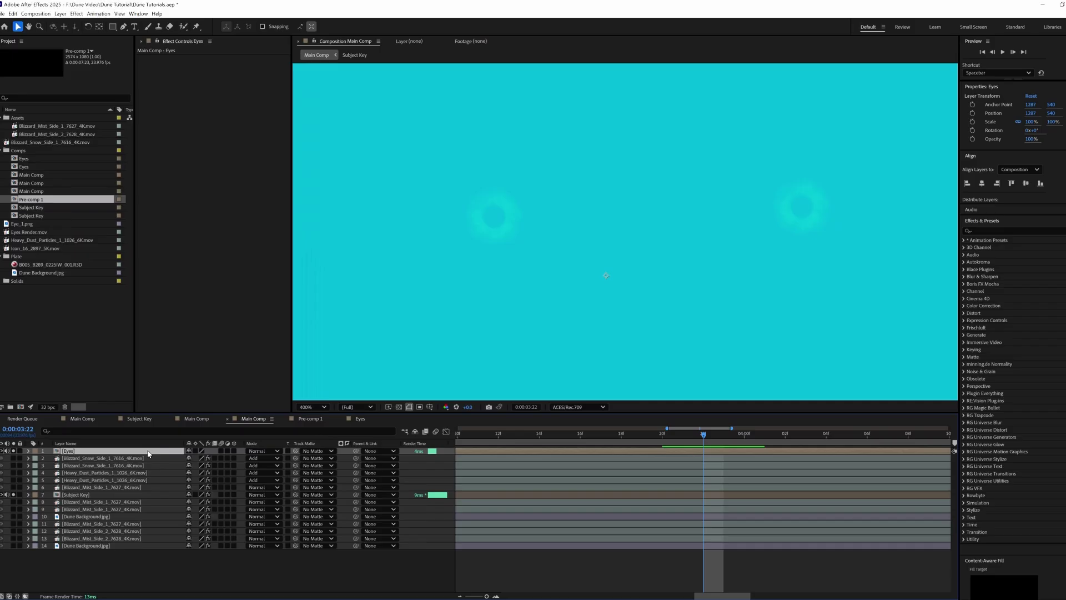
Set the Eyes pre-comp's blending mode to Color and place it directly above the Subject Key layer.
{"action": "left_click", "coordinate": [265, 453]}
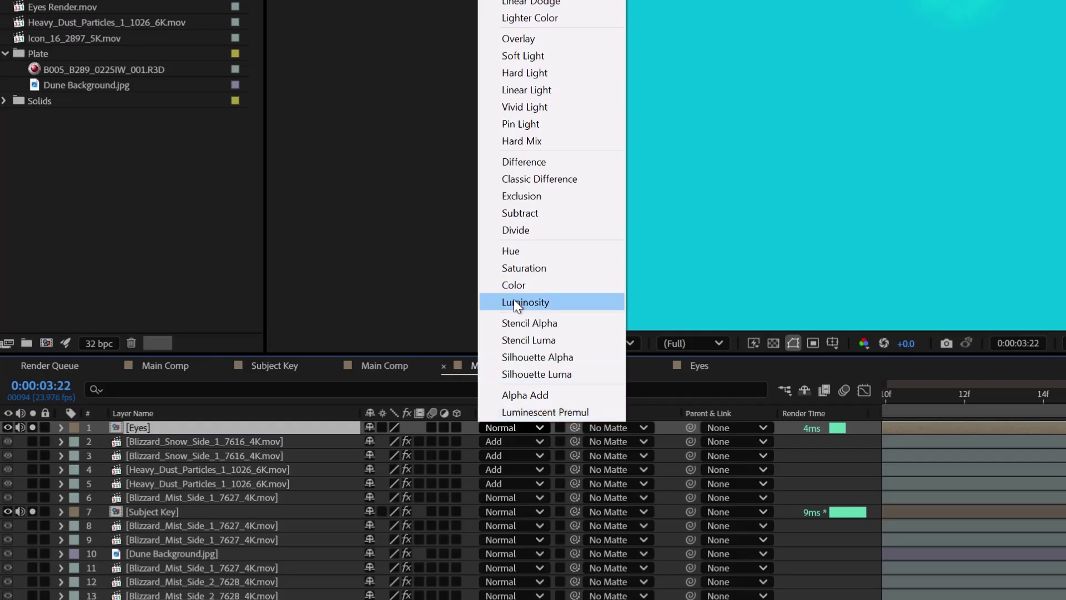
{"action": "left_click", "coordinate": [264, 376]}
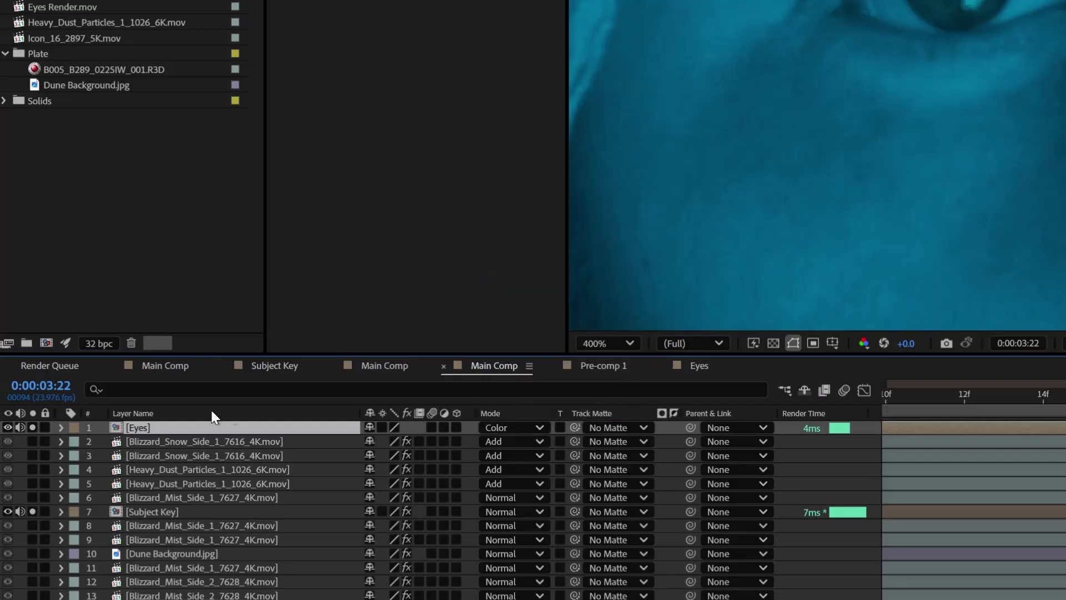
{"action": "left_click_drag", "start_coordinate": [137, 425], "coordinate": [138, 507]}
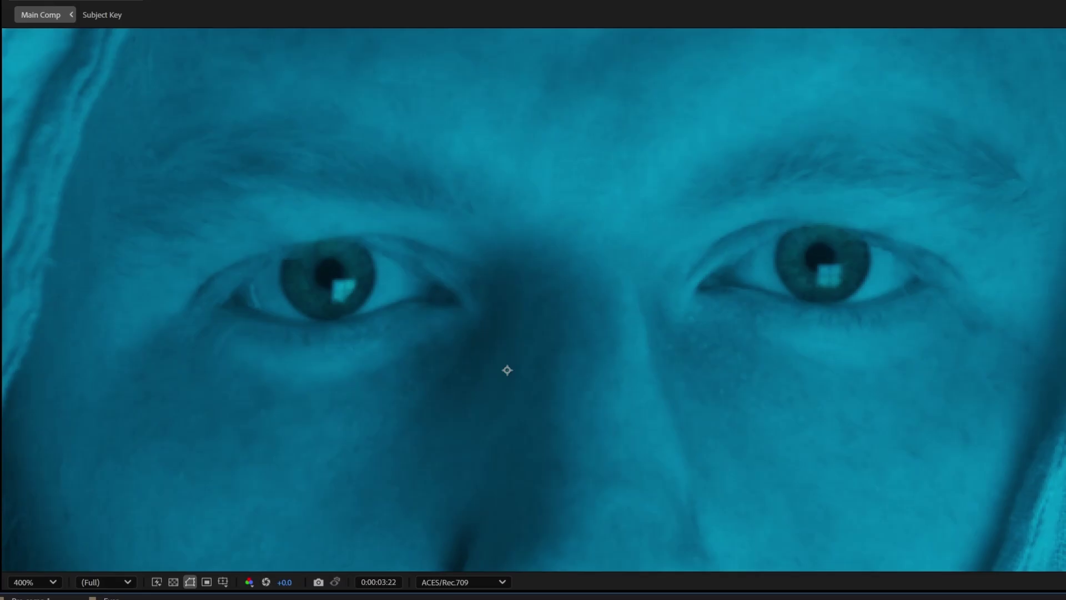
Draw a closed curved mask on the Eyes layer along the eyelids of the subject's first eye.
{"action": "scroll", "coordinate": [445, 325], "scroll_direction": "up", "scroll_amount": 1}
{"action": "left_click_drag", "start_coordinate": [445, 325], "coordinate": [761, 361]}
{"action": "left_click", "coordinate": [334, 321]}
{"action": "left_click_drag", "start_coordinate": [526, 358], "coordinate": [616, 356]}
{"action": "left_click", "coordinate": [682, 313]}
{"action": "left_click_drag", "start_coordinate": [681, 313], "coordinate": [670, 316]}
{"action": "left_click", "coordinate": [725, 315]}
{"action": "left_click", "coordinate": [734, 280]}
{"action": "left_click_drag", "start_coordinate": [517, 196], "coordinate": [405, 204]}
{"action": "left_click", "coordinate": [334, 321]}
{"action": "left_click_drag", "start_coordinate": [371, 274], "coordinate": [365, 267]}
Feather the first eye's mask inward along the upper and lower eyelids with the Mask Feather Tool.
{"action": "left_click", "coordinate": [201, 45]}
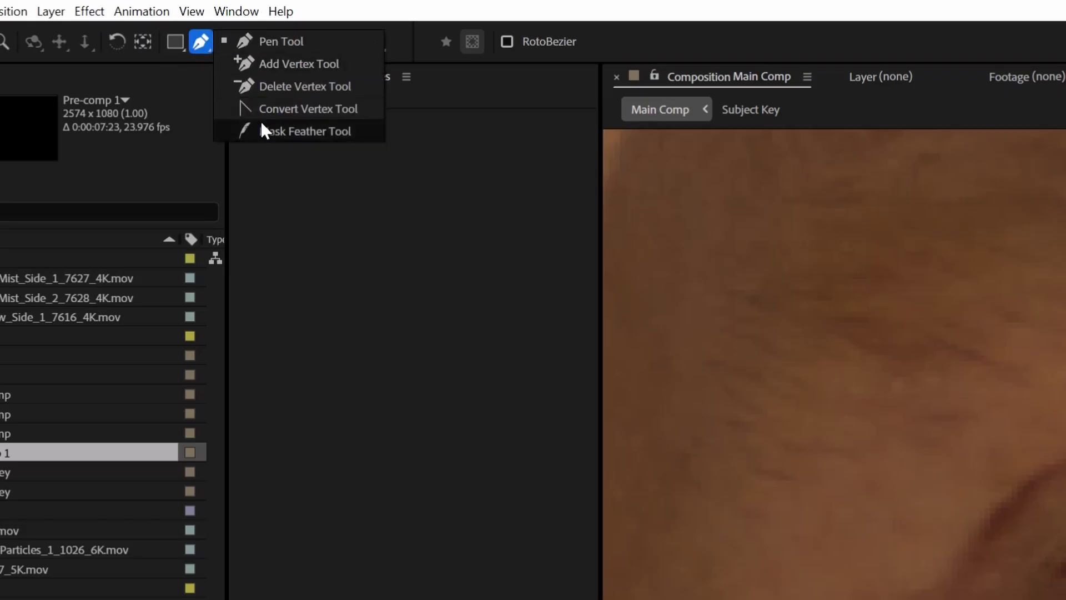
{"action": "left_click", "coordinate": [261, 123]}
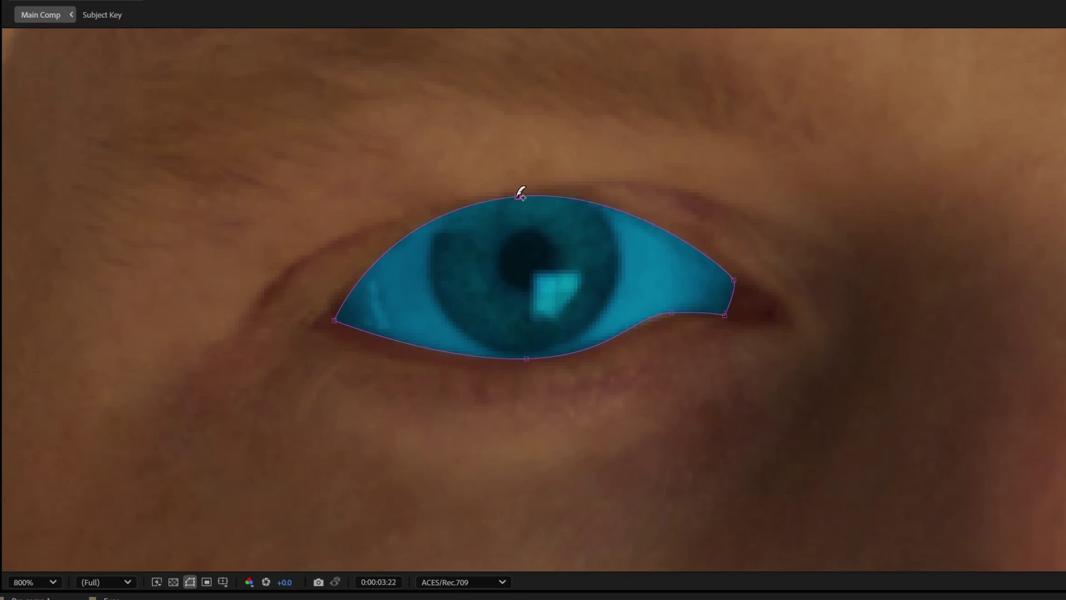
{"action": "left_click_drag", "start_coordinate": [517, 196], "coordinate": [519, 208]}
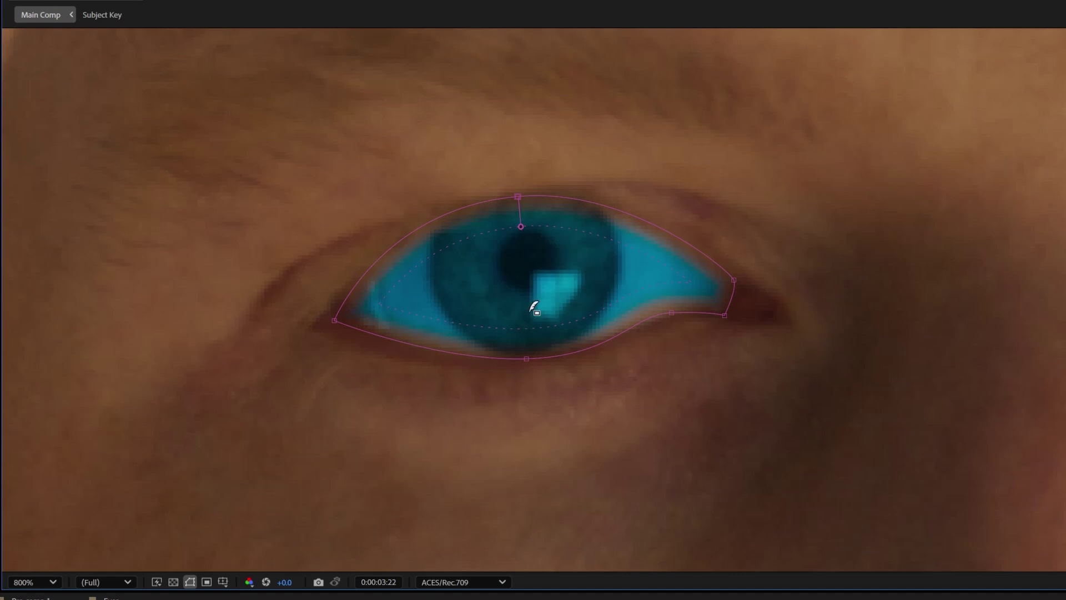
{"action": "left_click_drag", "start_coordinate": [532, 327], "coordinate": [530, 352]}
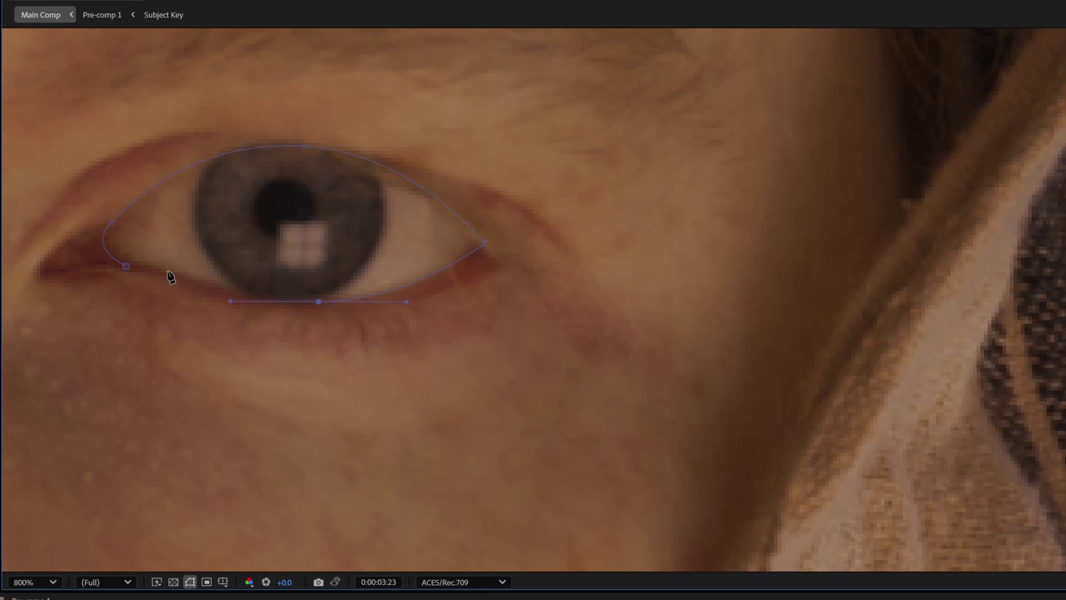
Mask the subject's second eye along its eyelids so the cyan color is limited to both eyes.
{"action": "scroll", "coordinate": [527, 311], "scroll_direction": "down", "scroll_amount": 3}
{"action": "scroll", "coordinate": [497, 333], "scroll_direction": "up", "scroll_amount": 2}
{"action": "scroll", "coordinate": [387, 299], "scroll_direction": "up", "scroll_amount": 1}
{"action": "left_click_drag", "start_coordinate": [386, 298], "coordinate": [1065, 340]}
{"action": "left_click", "coordinate": [239, 599]}
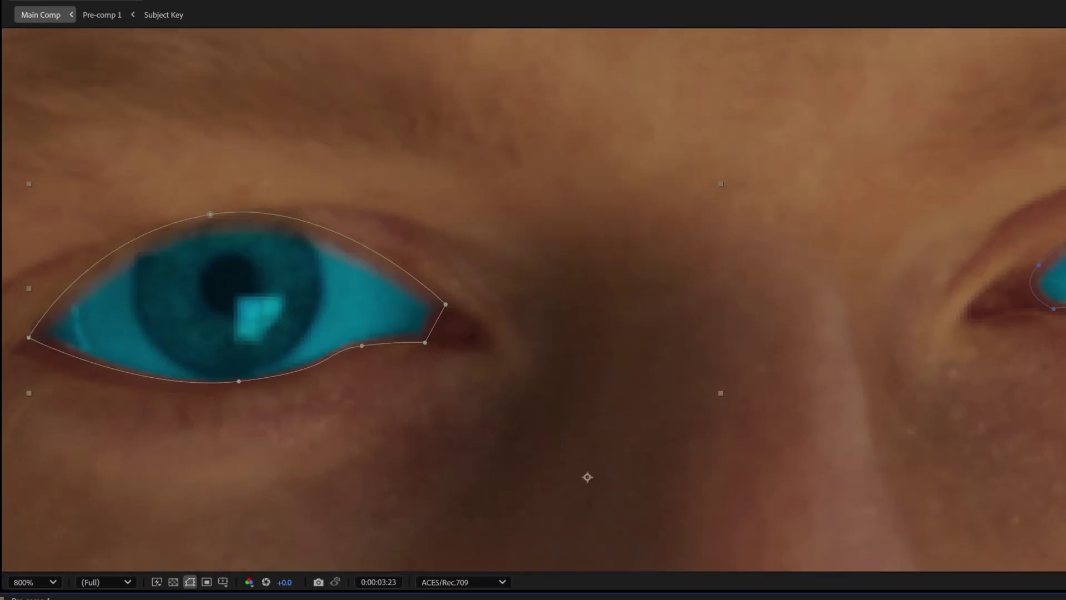
{"action": "left_click", "coordinate": [328, 599]}
Step through the earlier frames and adjust both eye masks to follow the moving eyelids.
{"action": "key", "text": "Page_Up"}
{"action": "key", "text": "Page_Up"}
{"action": "key", "text": "Page_Up"}
{"action": "left_click_drag", "start_coordinate": [211, 215], "coordinate": [215, 214]}
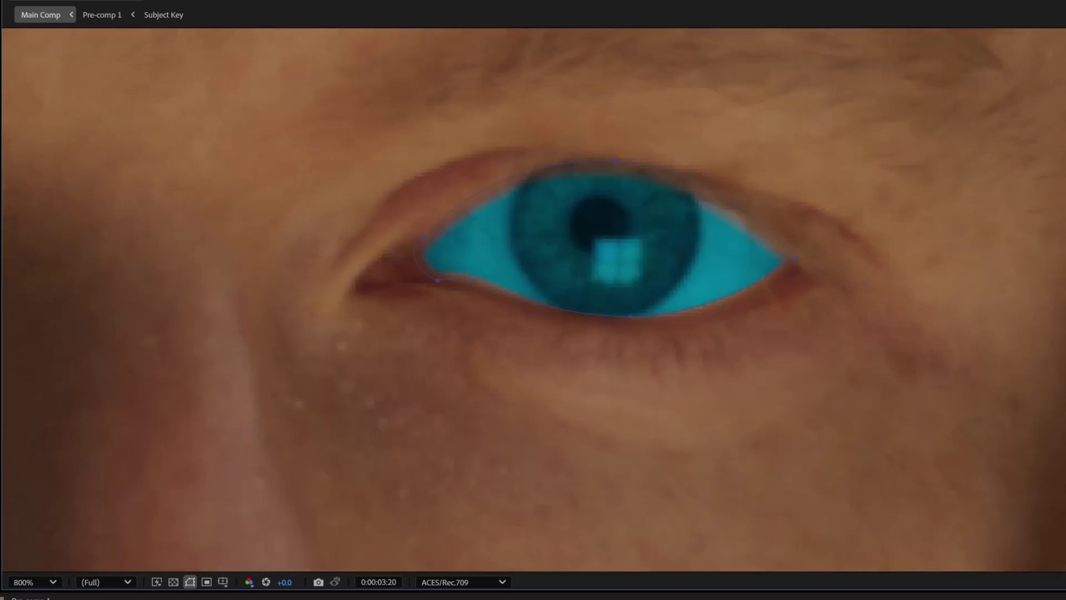
{"action": "left_click", "coordinate": [618, 163]}
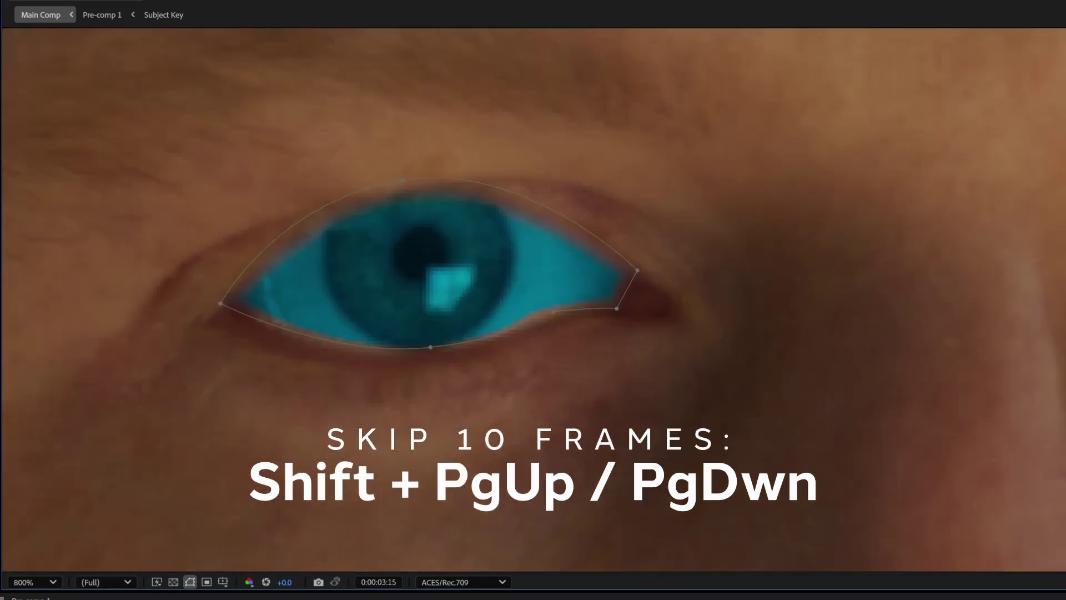
{"action": "left_click_drag", "start_coordinate": [404, 182], "coordinate": [399, 188]}
{"action": "scroll", "coordinate": [398, 188], "scroll_direction": "down", "scroll_amount": 1}
{"action": "key", "text": "Page_Up"}
{"action": "key", "text": "Page_Up"}
{"action": "key", "text": "Page_Up"}
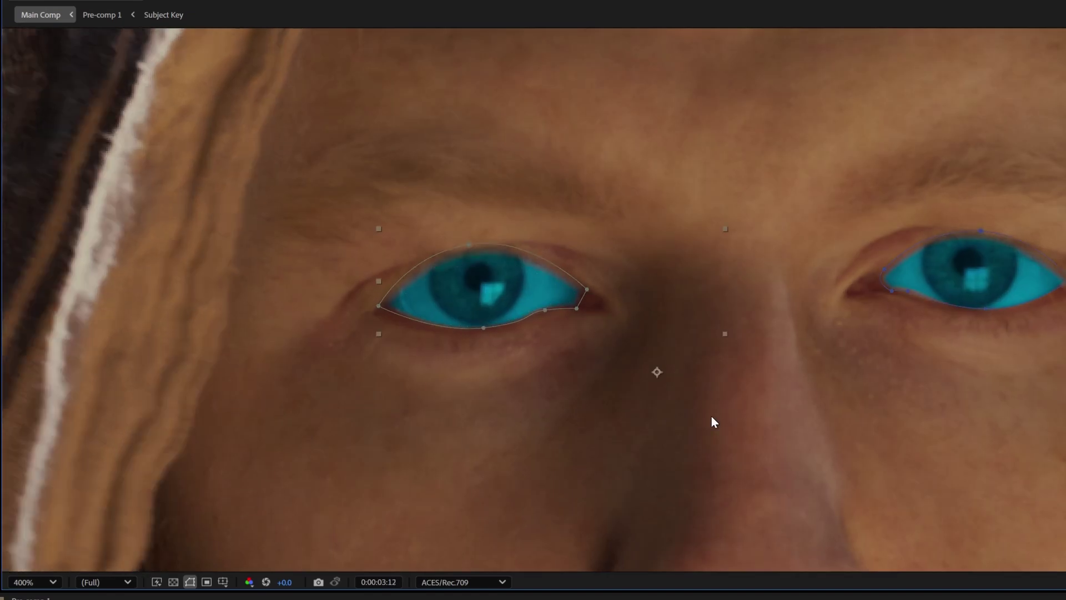
{"action": "key", "text": "Page_Down"}
{"action": "key", "text": "Page_Down"}
{"action": "key", "text": "Page_Down"}
{"action": "key", "text": "Page_Down"}
{"action": "key", "text": "Page_Down"}
{"action": "key", "text": "Page_Down"}
{"action": "key", "text": "Page_Down"}
{"action": "key", "text": "Page_Down"}
{"action": "key", "text": "Page_Down"}
{"action": "key", "text": "Page_Down"}
{"action": "key", "text": "Page_Down"}
{"action": "key", "text": "Page_Down"}
{"action": "key", "text": "Page_Down"}
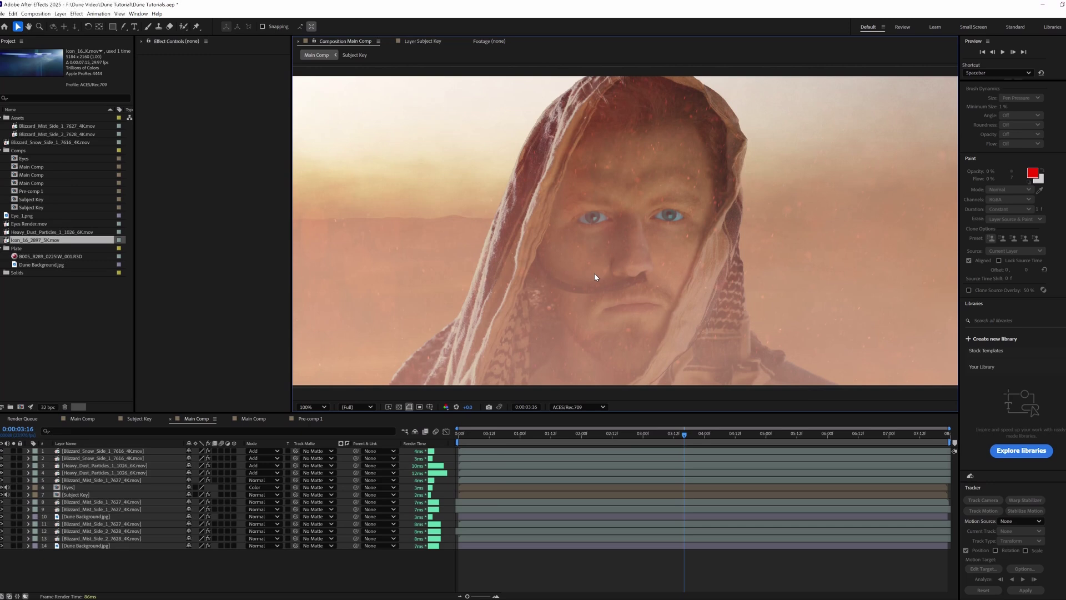
Duplicate the Blizzard_Mist_Side_1_7627_4K.mov layer above Eyes and solo the upper copy.
{"action": "left_click", "coordinate": [89, 481]}
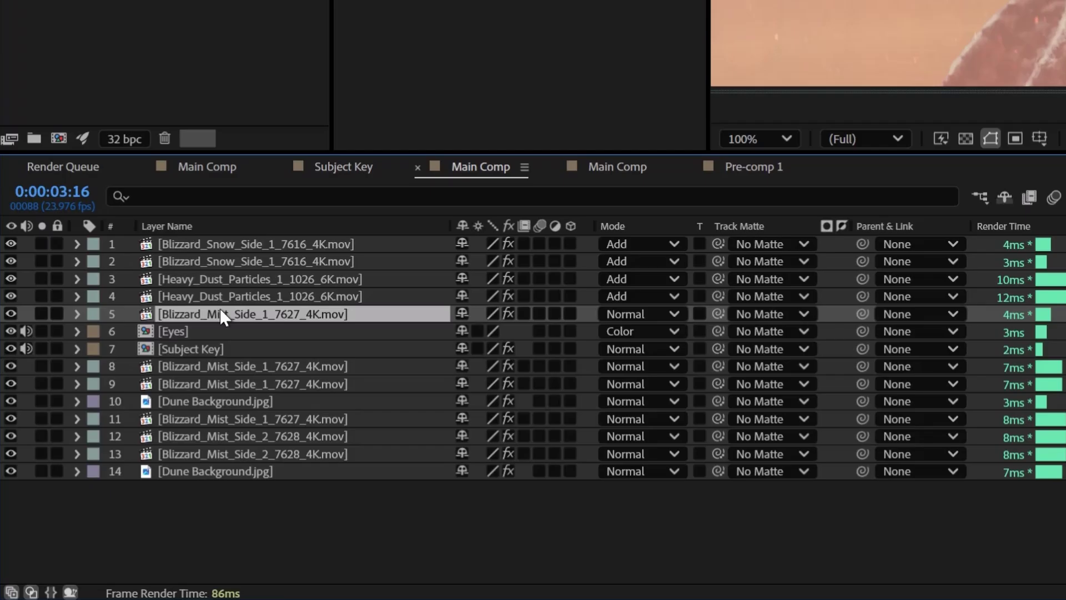
{"action": "key", "text": "ctrl+d"}
{"action": "left_click", "coordinate": [232, 328]}
{"action": "left_click", "coordinate": [234, 316]}
{"action": "left_click", "coordinate": [38, 317]}
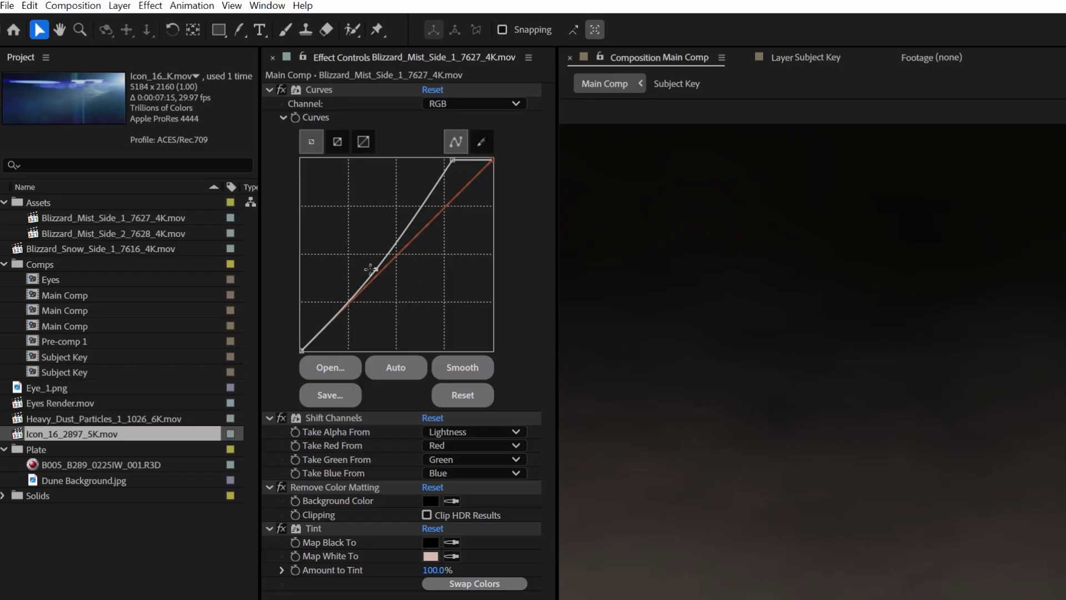
Steepen the RGB curve in the duplicated mist layer's Curves effect to brighten the mist strongly.
{"action": "left_click", "coordinate": [373, 273]}
{"action": "left_click_drag", "start_coordinate": [373, 274], "coordinate": [238, 258]}
{"action": "left_click_drag", "start_coordinate": [451, 161], "coordinate": [387, 144]}
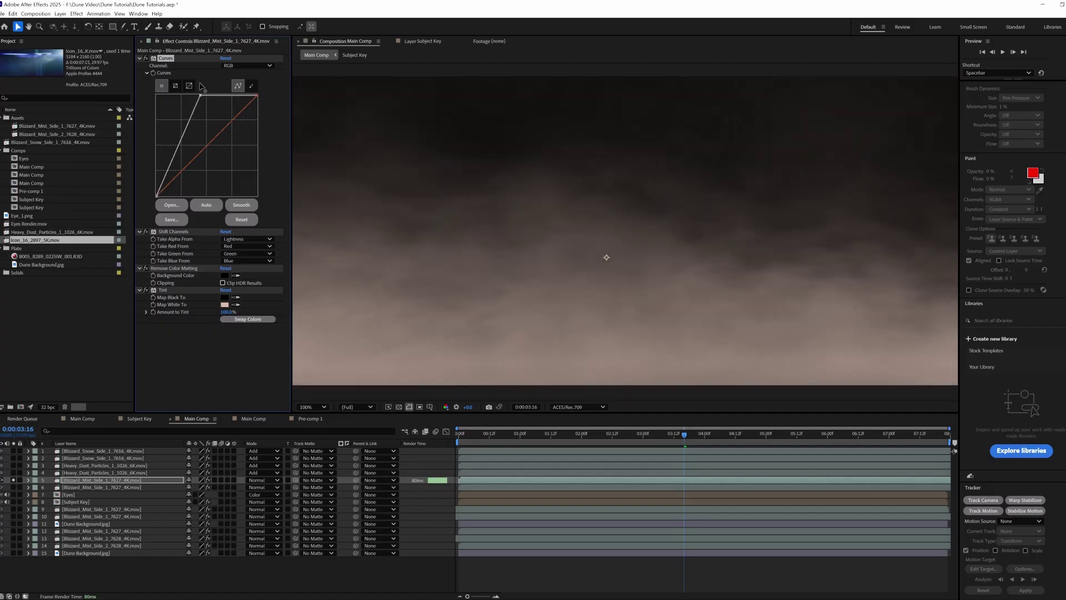
{"action": "left_click_drag", "start_coordinate": [201, 83], "coordinate": [198, 83]}
Create a full-frame black solid directly above the duplicated mist layer.
{"action": "left_click", "coordinate": [60, 14]}
{"action": "mouse_move", "coordinate": [72, 21]}
{"action": "left_click", "coordinate": [200, 30]}
{"action": "left_click", "coordinate": [536, 367]}
{"action": "left_click_drag", "start_coordinate": [535, 343], "coordinate": [532, 364]}
{"action": "left_click", "coordinate": [627, 252]}
{"action": "left_click", "coordinate": [605, 386]}
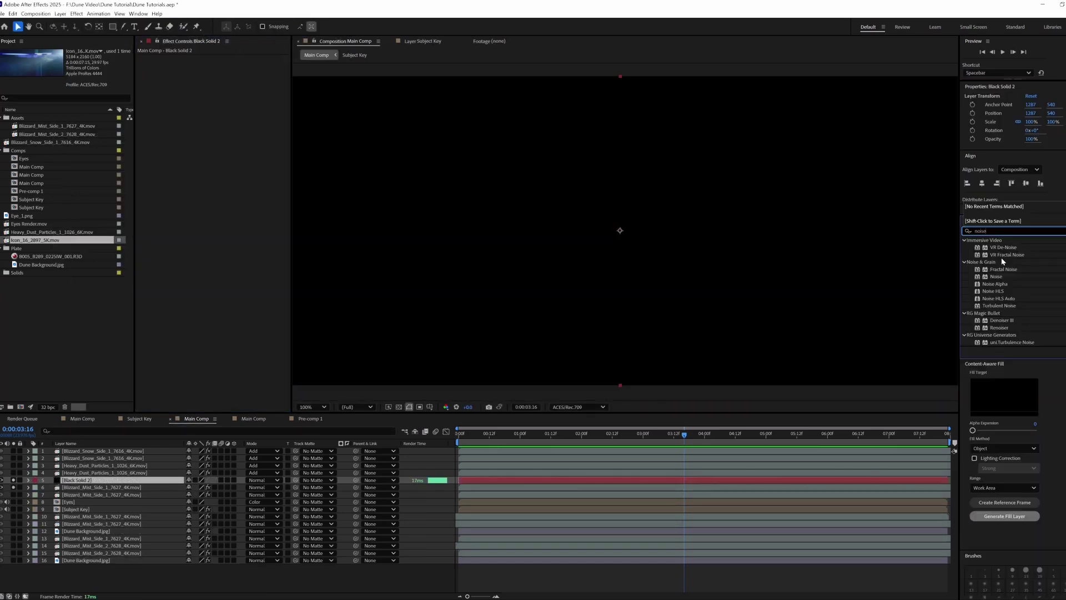
Apply the Noise effect to the black solid with Amount of Noise at 100% and color noise turned off.
{"action": "left_click", "coordinate": [997, 276]}
{"action": "left_click_drag", "start_coordinate": [904, 266], "coordinate": [571, 243]}
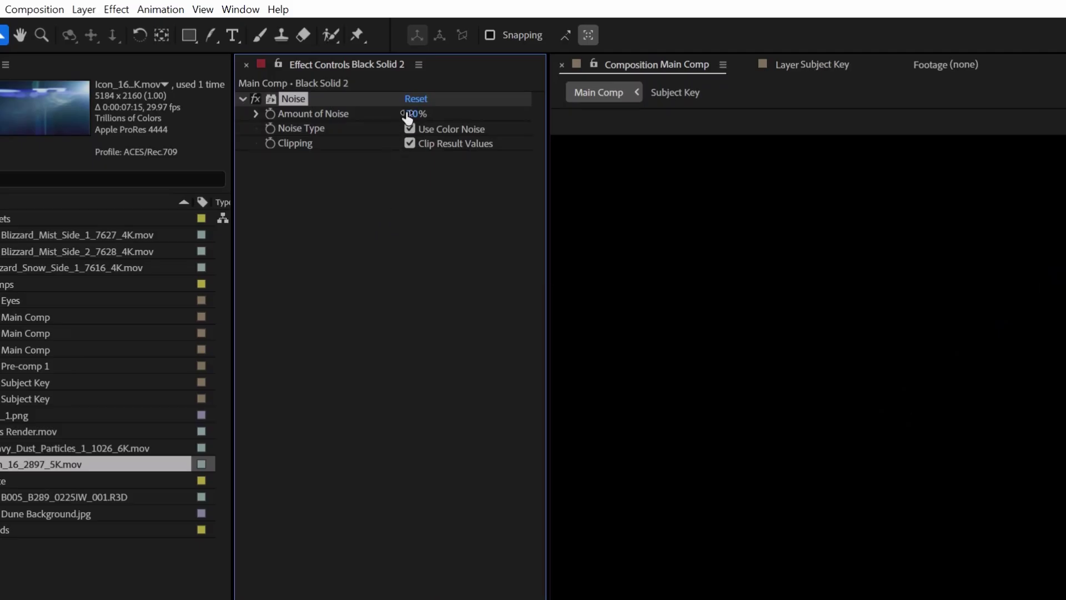
{"action": "left_click_drag", "start_coordinate": [408, 116], "coordinate": [576, 124]}
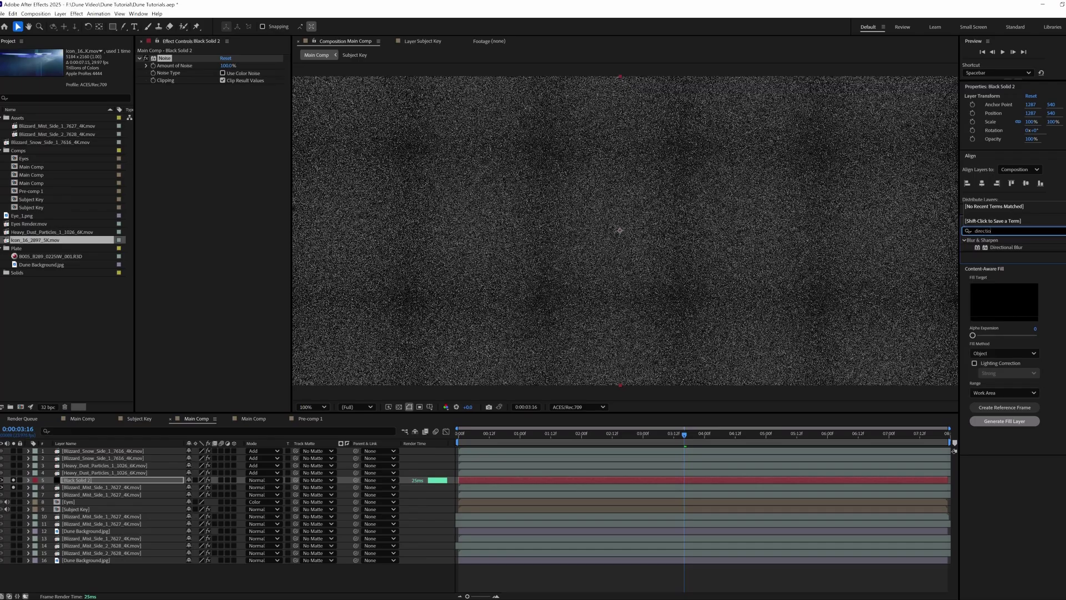
Add Directional Blur to the black solid with a 90° direction and 18.9 blur length, and scale the solid to 126.6%.
{"action": "left_click_drag", "start_coordinate": [996, 248], "coordinate": [310, 156]}
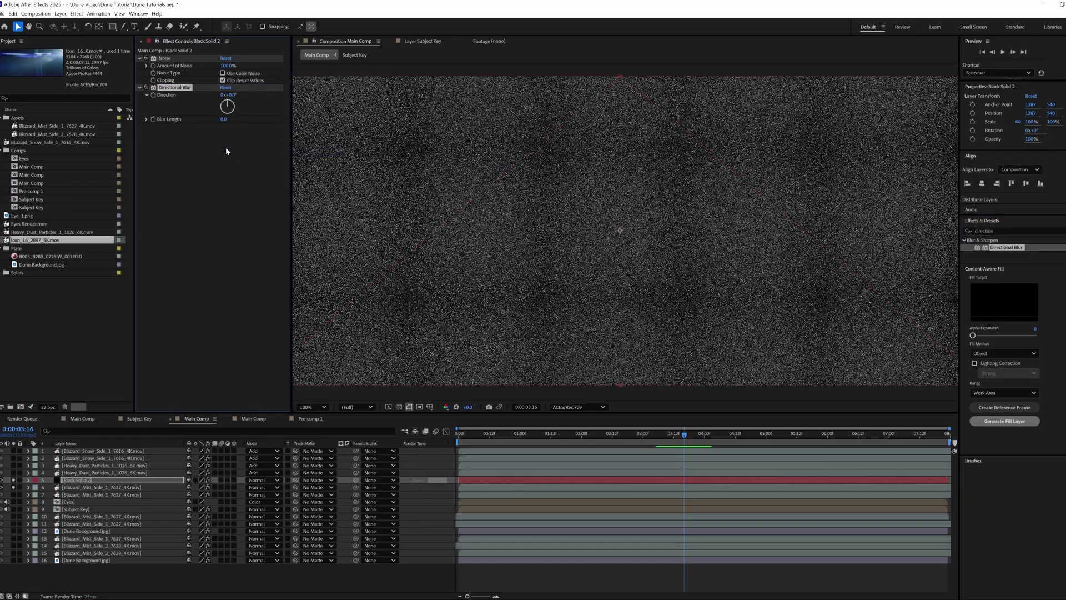
{"action": "type", "text": "90"}
{"action": "key", "text": "Return"}
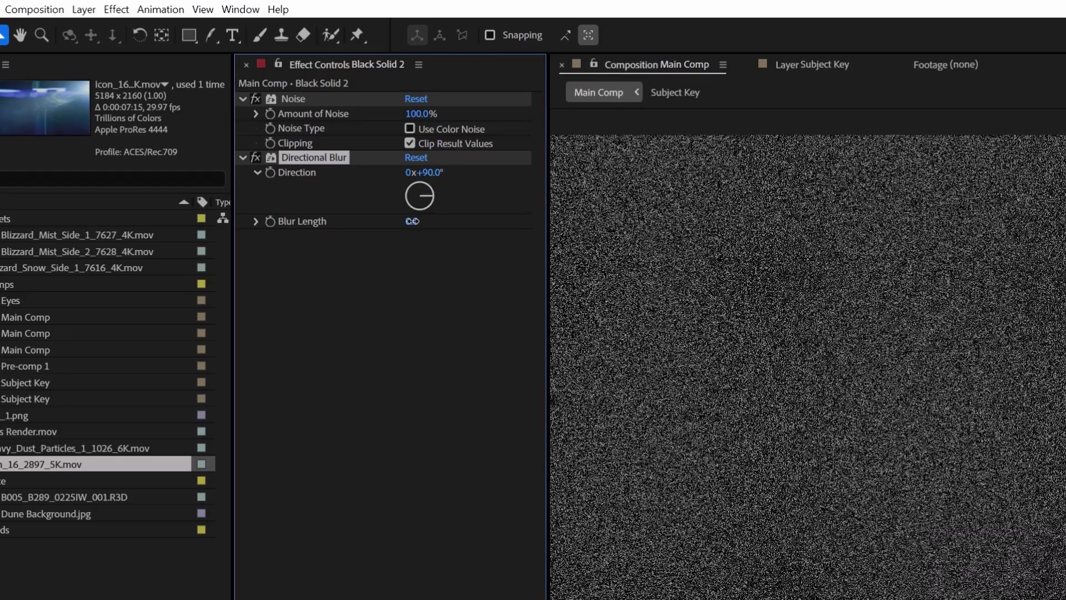
{"action": "left_click_drag", "start_coordinate": [412, 221], "coordinate": [466, 226]}
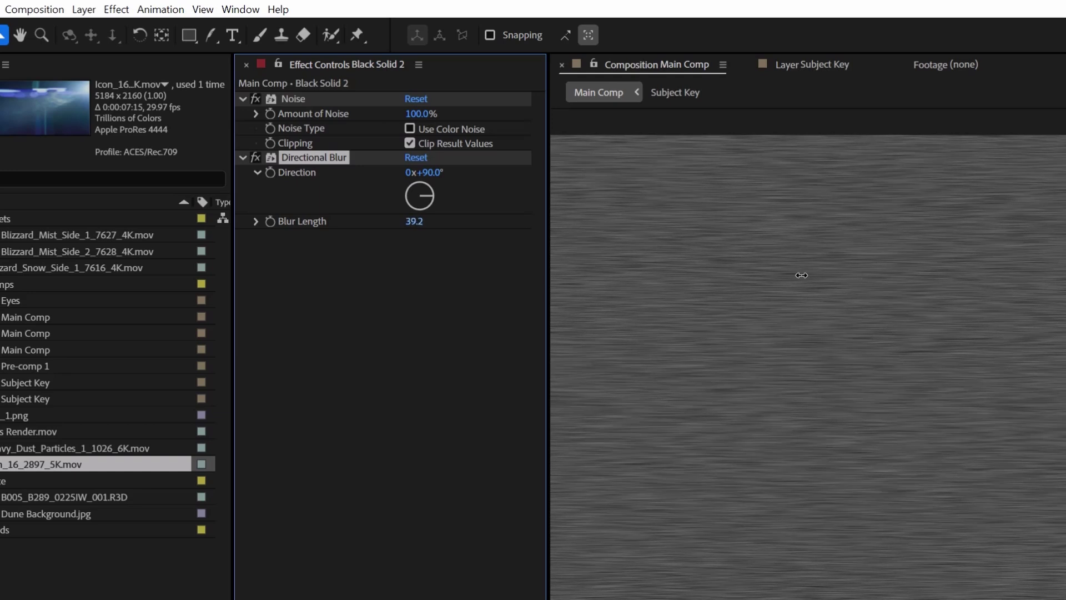
{"action": "scroll", "coordinate": [762, 231], "scroll_direction": "down", "scroll_amount": 1}
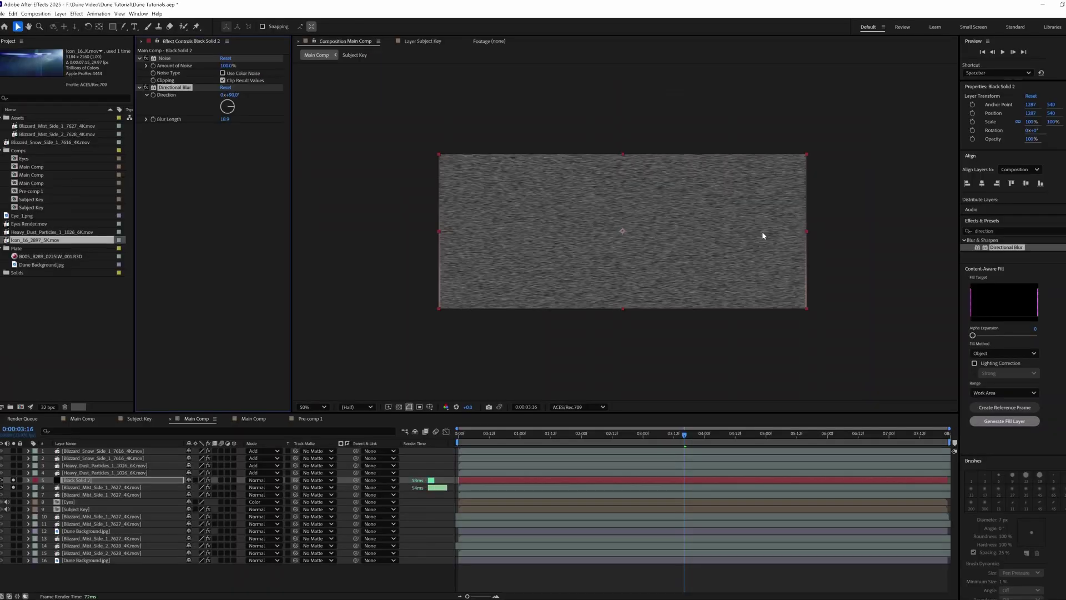
{"action": "left_click_drag", "start_coordinate": [807, 230], "coordinate": [857, 233]}
{"action": "scroll", "coordinate": [638, 313], "scroll_direction": "up", "scroll_amount": 1}
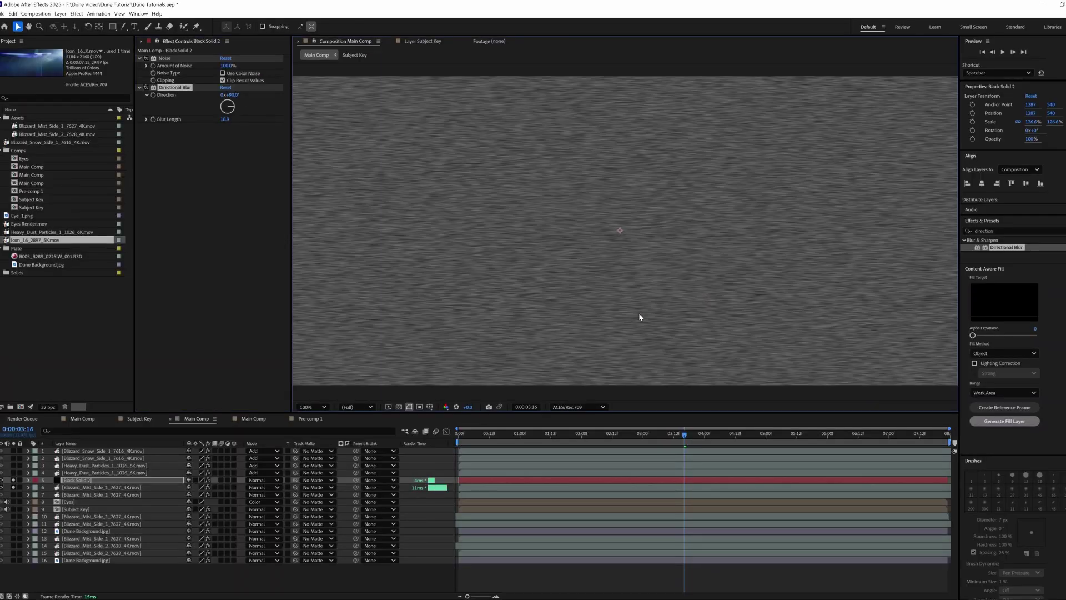
Use the duplicated mist layer as the black solid's track matte and copy the mist's Tint effect onto the solid.
{"action": "left_click", "coordinate": [100, 487]}
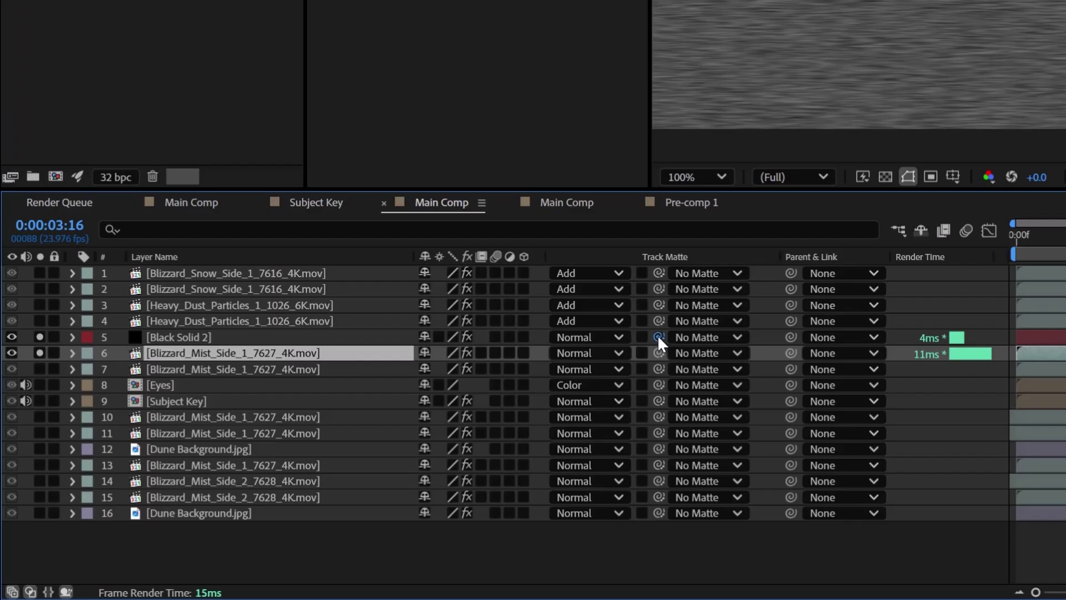
{"action": "left_click_drag", "start_coordinate": [295, 480], "coordinate": [95, 489]}
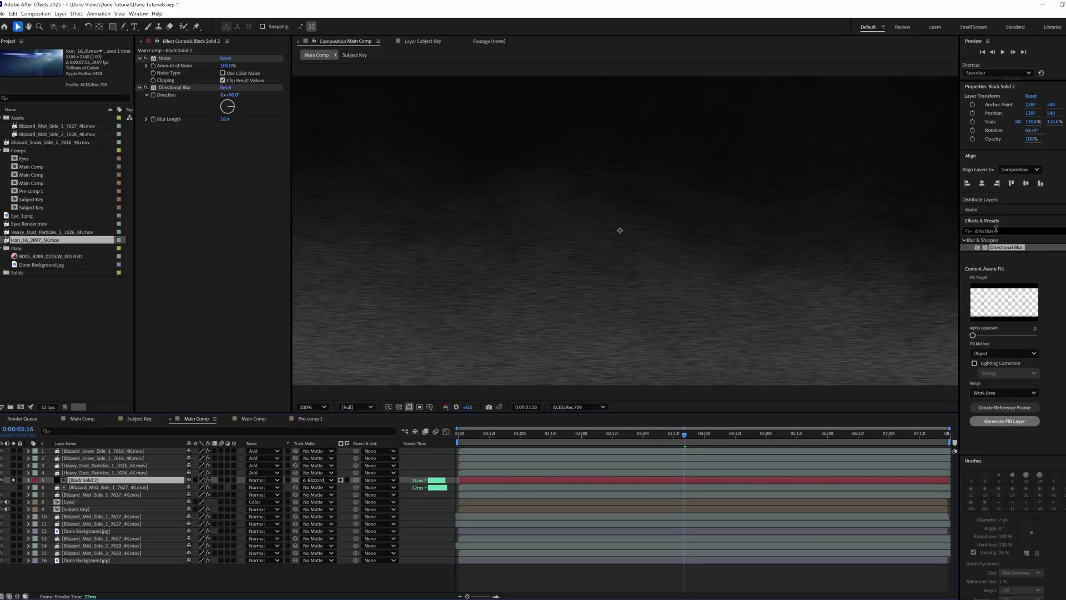
{"action": "left_click", "coordinate": [67, 488]}
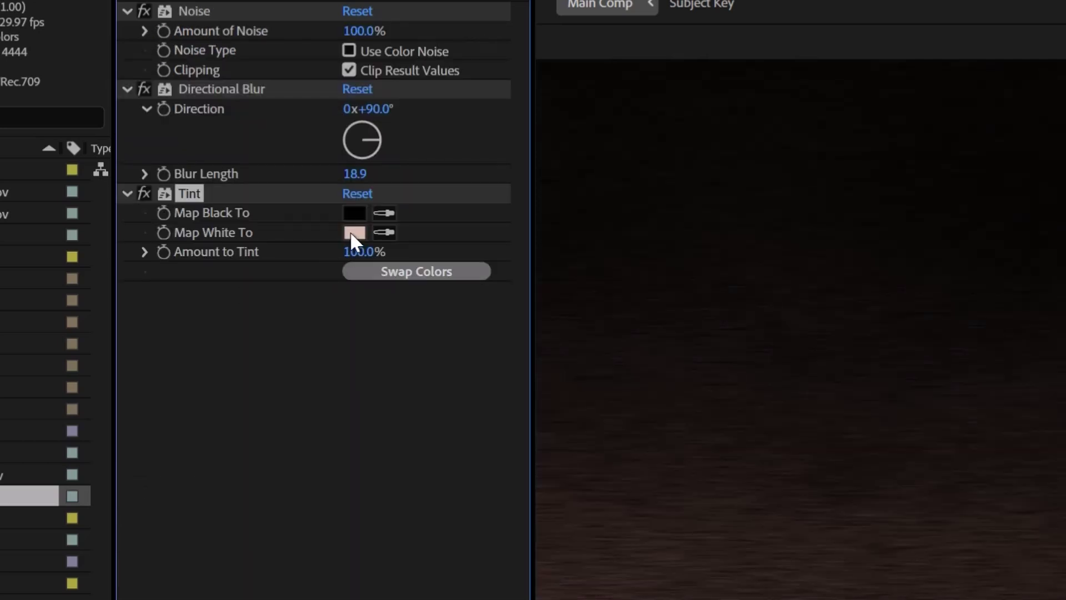
{"action": "left_click", "coordinate": [351, 233]}
{"action": "left_click", "coordinate": [793, 167]}
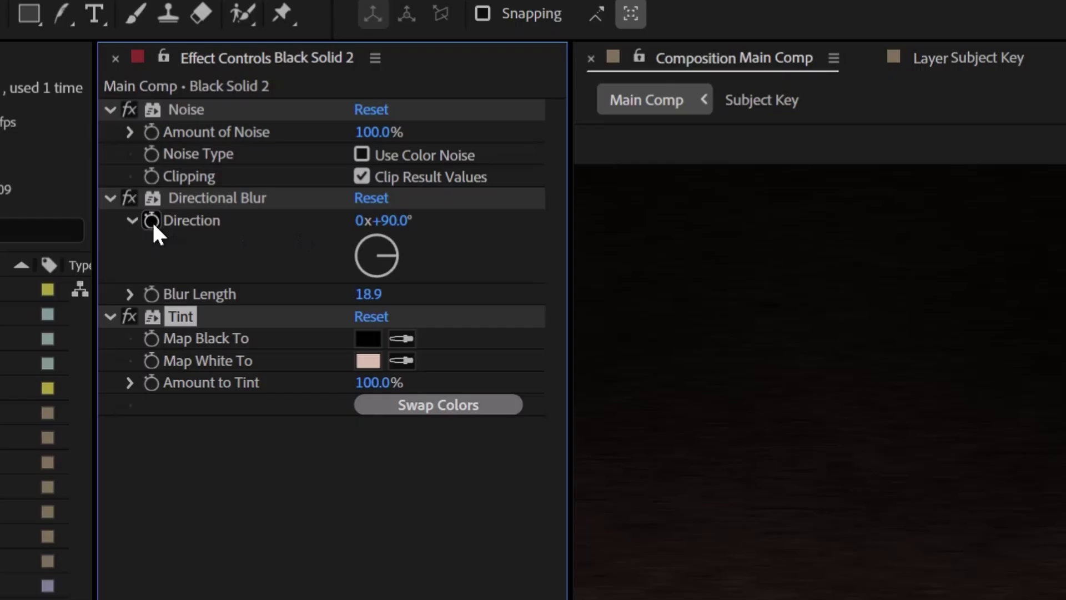
Add a wiggle expression to the Directional Blur's Direction and check the blown-sand texture at different times in the composite.
{"action": "left_click", "coordinate": [152, 220], "text": "alt"}
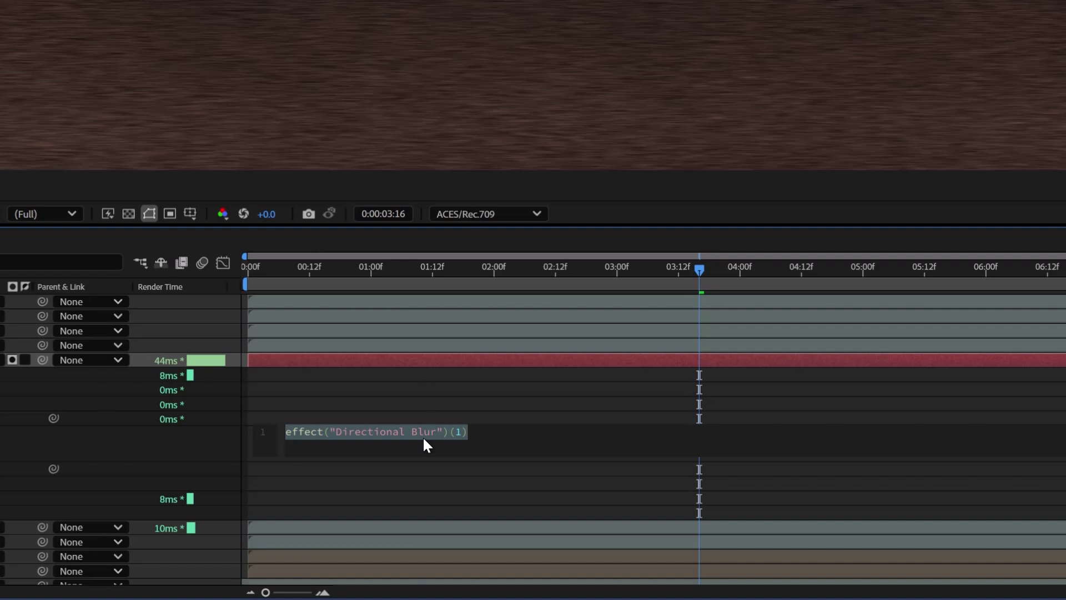
{"action": "type", "text": "wiggle(1"}
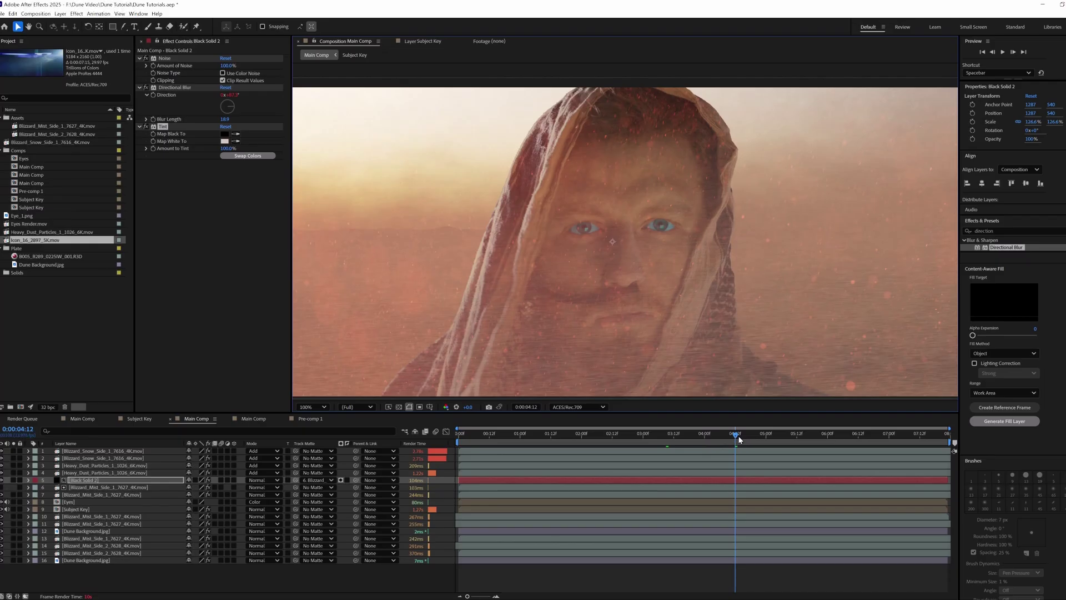
{"action": "left_click_drag", "start_coordinate": [733, 432], "coordinate": [730, 432]}
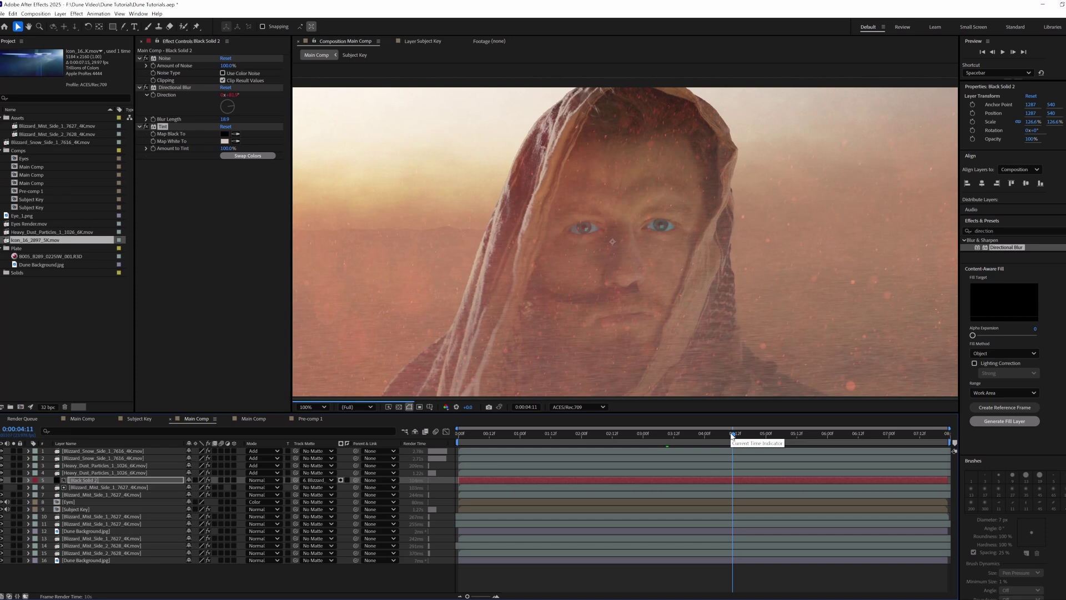
{"action": "left_click_drag", "start_coordinate": [731, 433], "coordinate": [735, 439]}
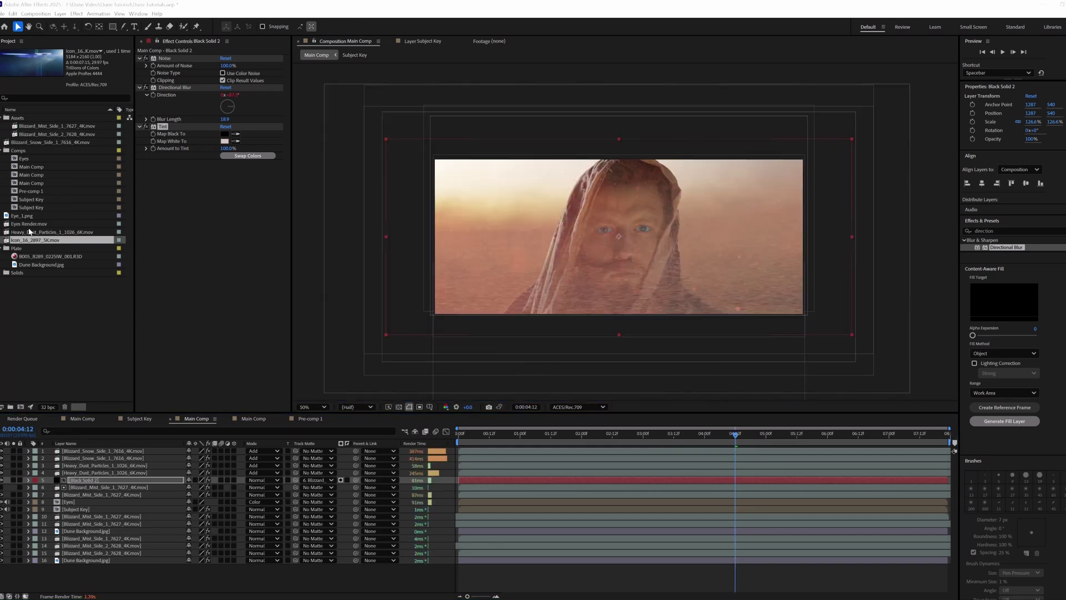
Add the Icon_16_2897_5K.mov light footage as the top layer of Main Comp and scale it to 52.3% to fit the frame.
{"action": "left_click_drag", "start_coordinate": [27, 241], "coordinate": [621, 238]}
{"action": "key", "text": "comma"}
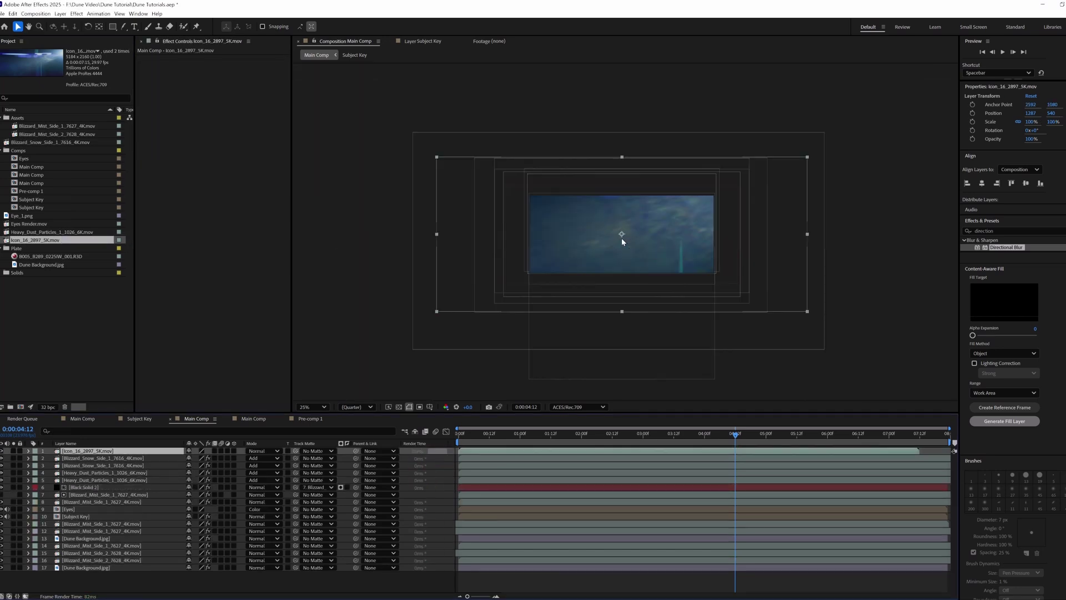
{"action": "left_click_drag", "start_coordinate": [804, 234], "coordinate": [719, 235]}
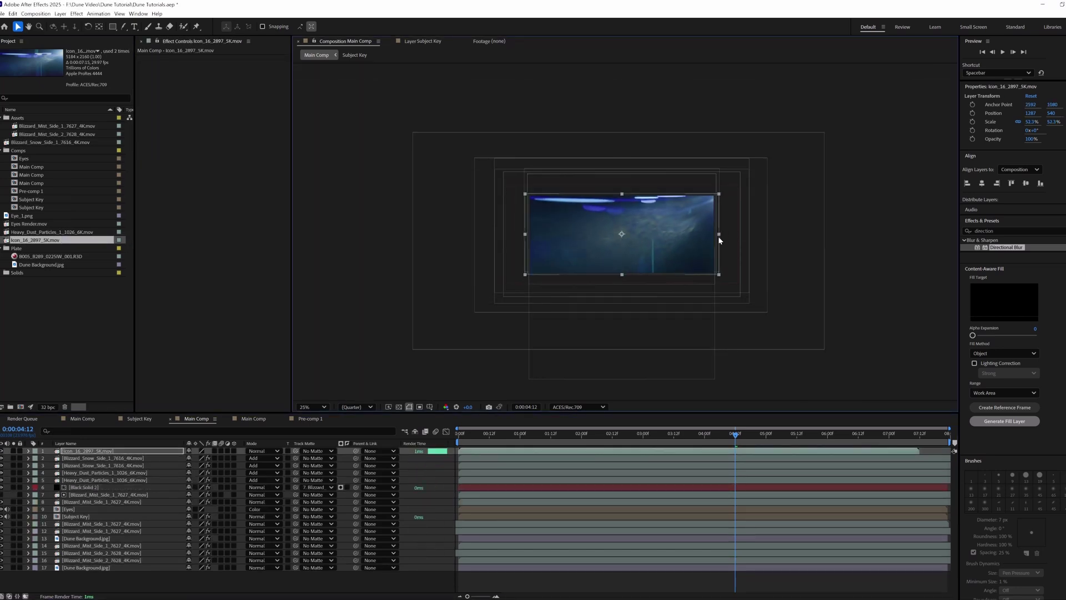
{"action": "key", "text": "period"}
Flip the light footage horizontally.
{"action": "right_click", "coordinate": [690, 267]}
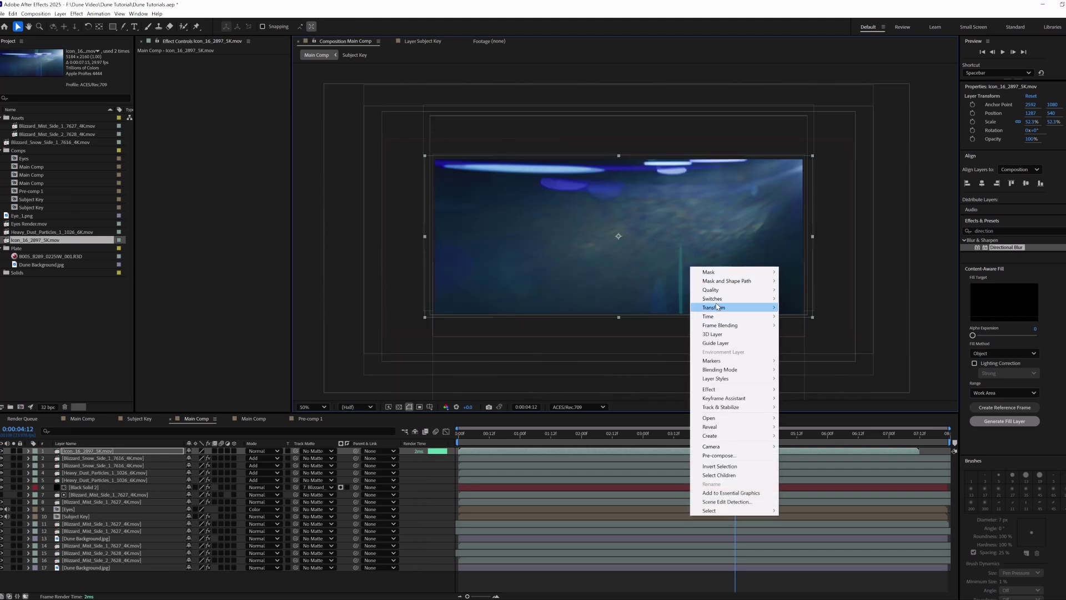
{"action": "mouse_move", "coordinate": [721, 307]}
{"action": "left_click", "coordinate": [806, 373]}
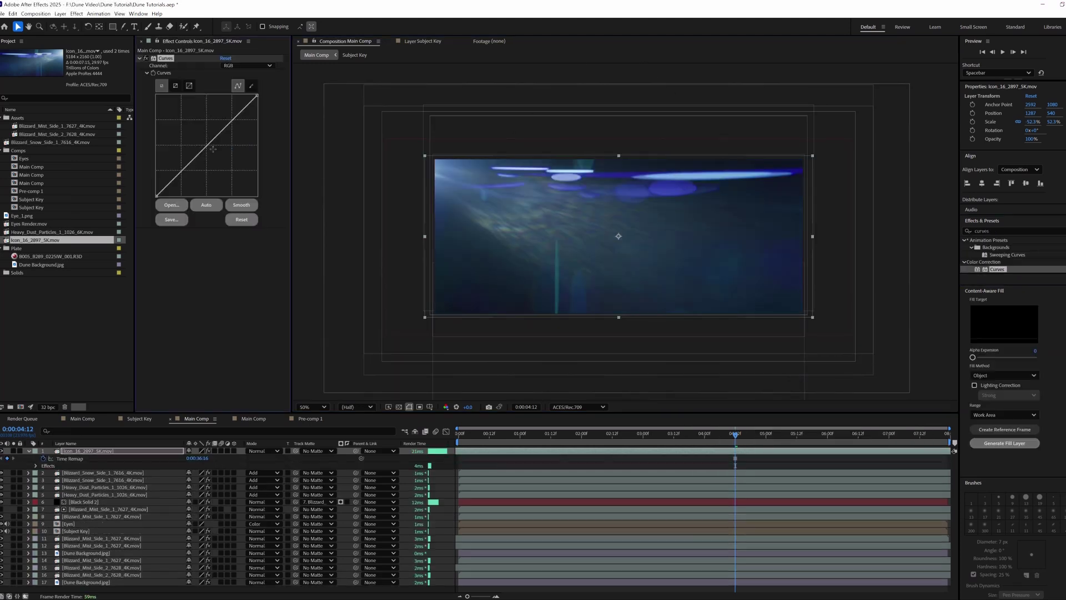
Darken the light footage's shadows and midtones with Curves, and use Hue/Saturation to shift its blues to warm gold with saturation -32.
{"action": "left_click_drag", "start_coordinate": [156, 196], "coordinate": [164, 198]}
{"action": "left_click_drag", "start_coordinate": [211, 146], "coordinate": [217, 153]}
{"action": "left_click_drag", "start_coordinate": [992, 231], "coordinate": [942, 231]}
{"action": "type", "text": "hue"}
{"action": "left_click_drag", "start_coordinate": [1001, 285], "coordinate": [311, 285]}
{"action": "left_click_drag", "start_coordinate": [219, 313], "coordinate": [198, 315]}
Set the light footage's blending mode to Add, give its Opacity the expression wiggle(25,24), and check the flicker on neighbouring frames.
{"action": "left_click", "coordinate": [264, 452]}
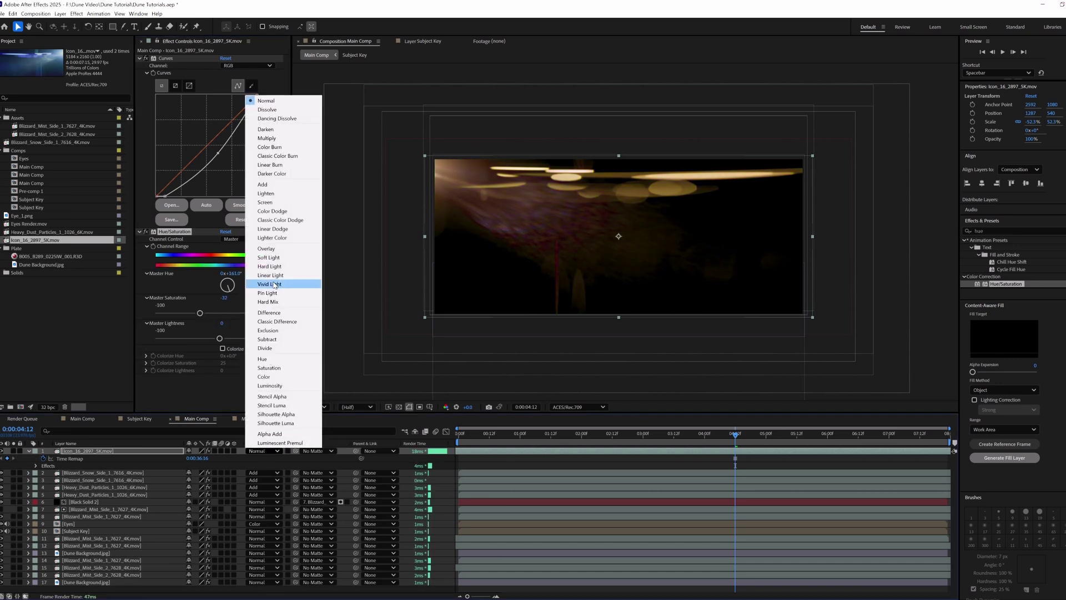
{"action": "left_click", "coordinate": [264, 185]}
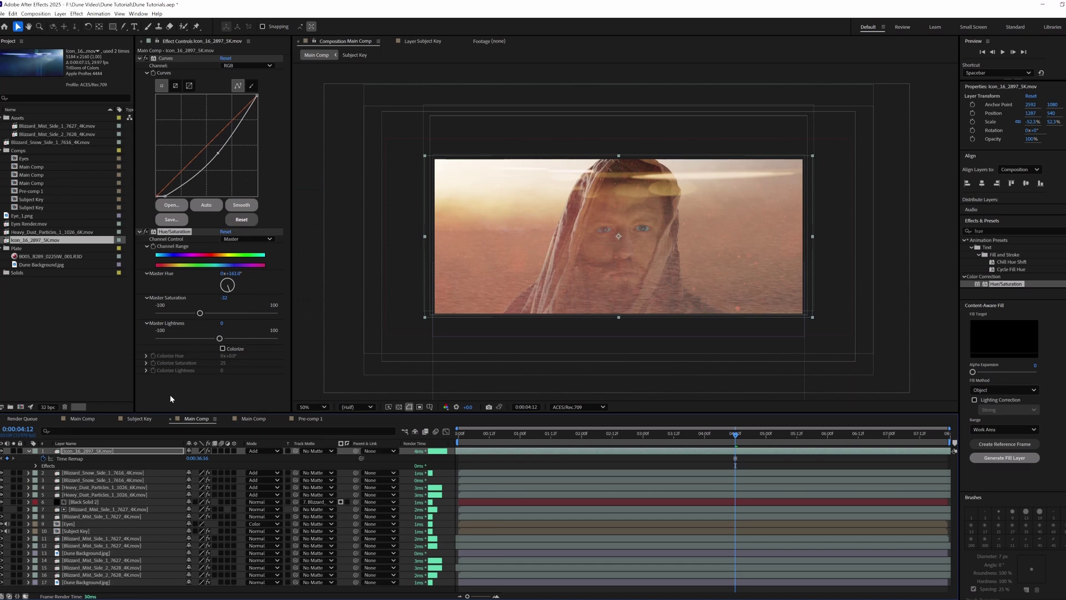
{"action": "key", "text": "t"}
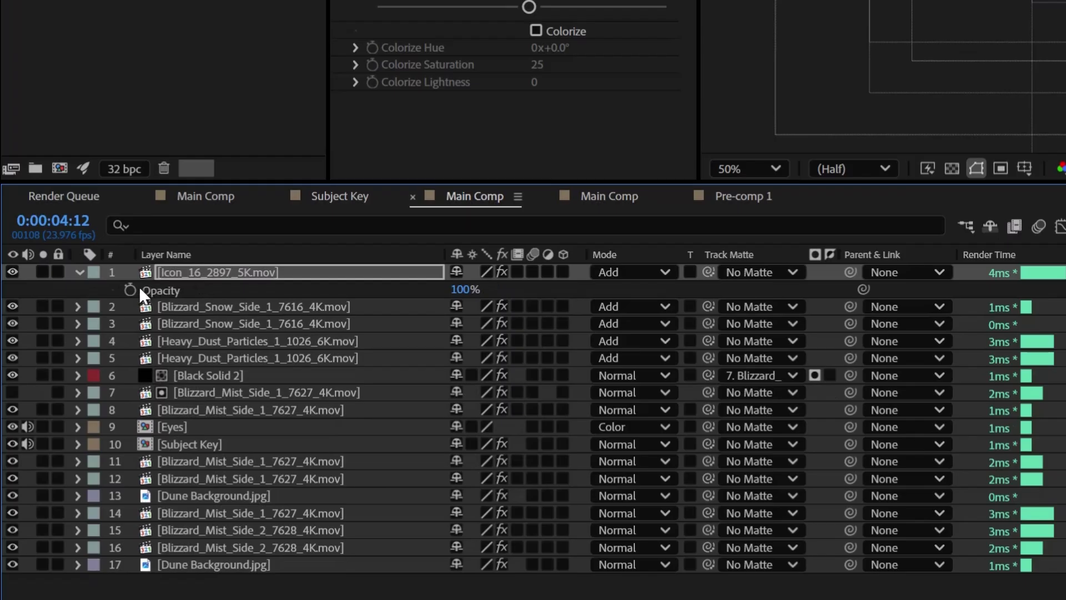
{"action": "left_click", "coordinate": [130, 290], "text": "alt"}
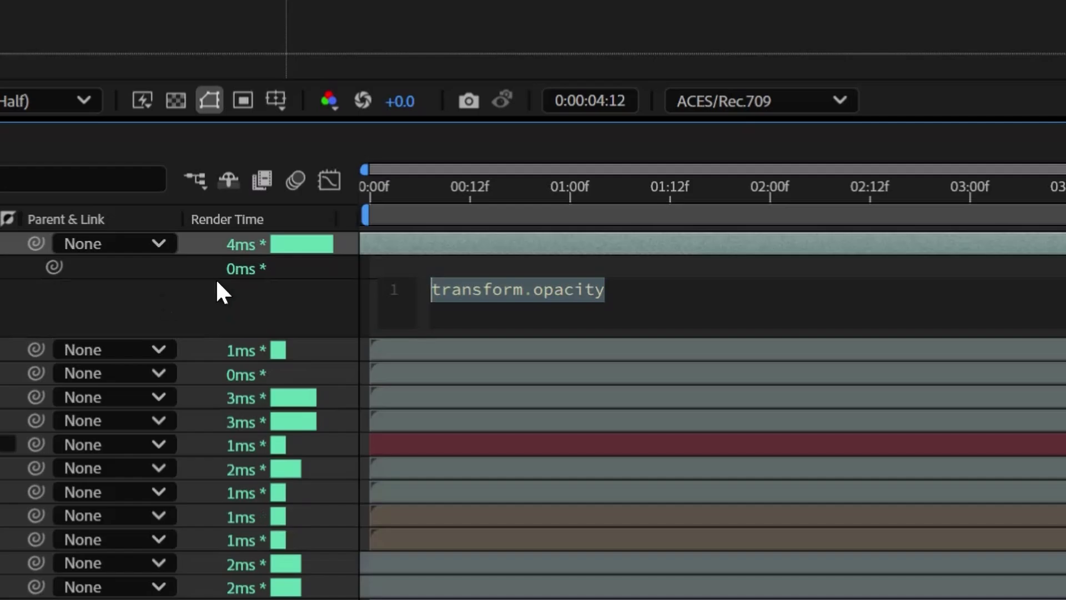
{"action": "type", "text": "wiggle"}
{"action": "key", "text": "Return"}
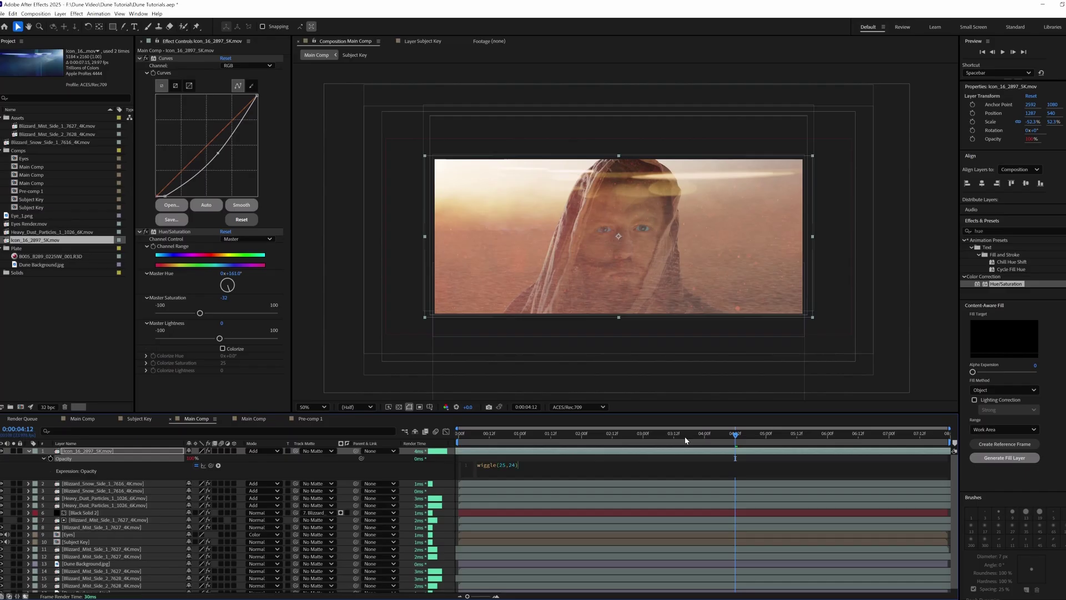
{"action": "left_click", "coordinate": [731, 437]}
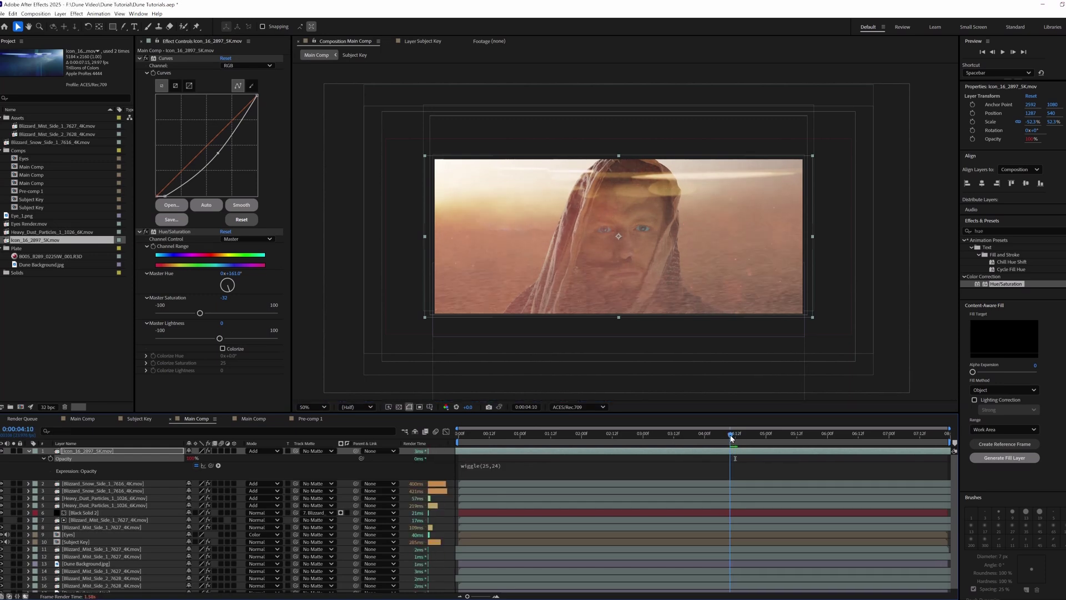
{"action": "left_click", "coordinate": [729, 437]}
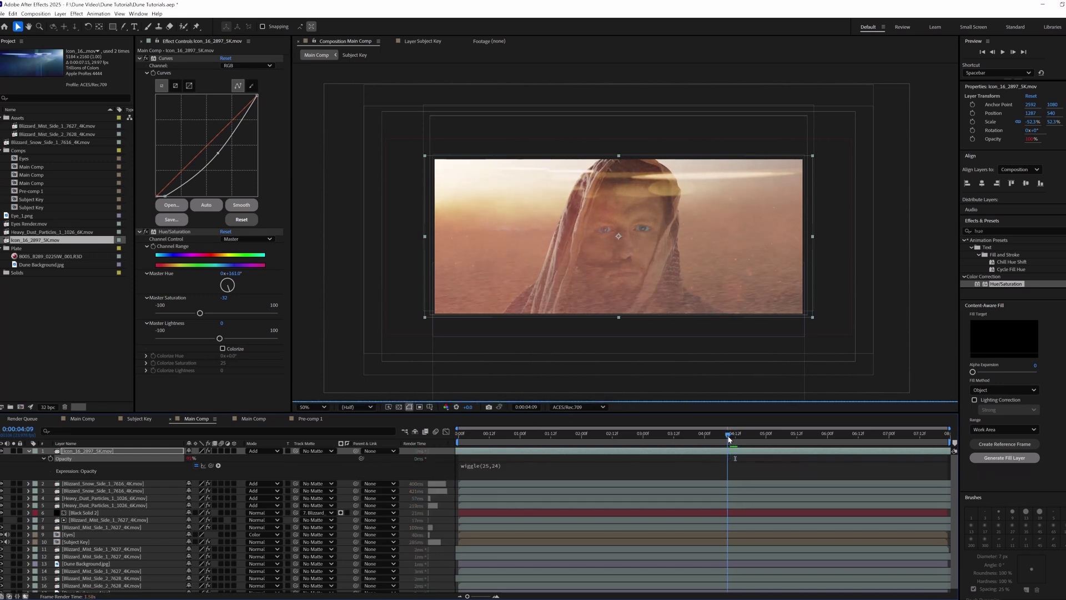
{"action": "left_click_drag", "start_coordinate": [728, 439], "coordinate": [733, 441]}
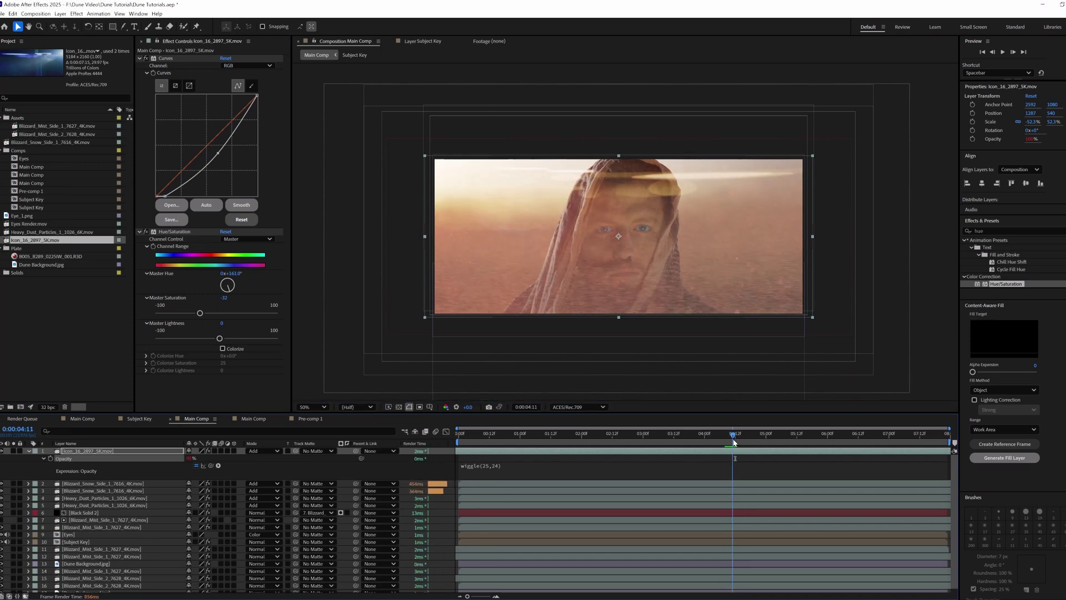
Scale the black solid down to 104.4% and check the blown-sand texture on nearby frames.
{"action": "left_click", "coordinate": [119, 514]}
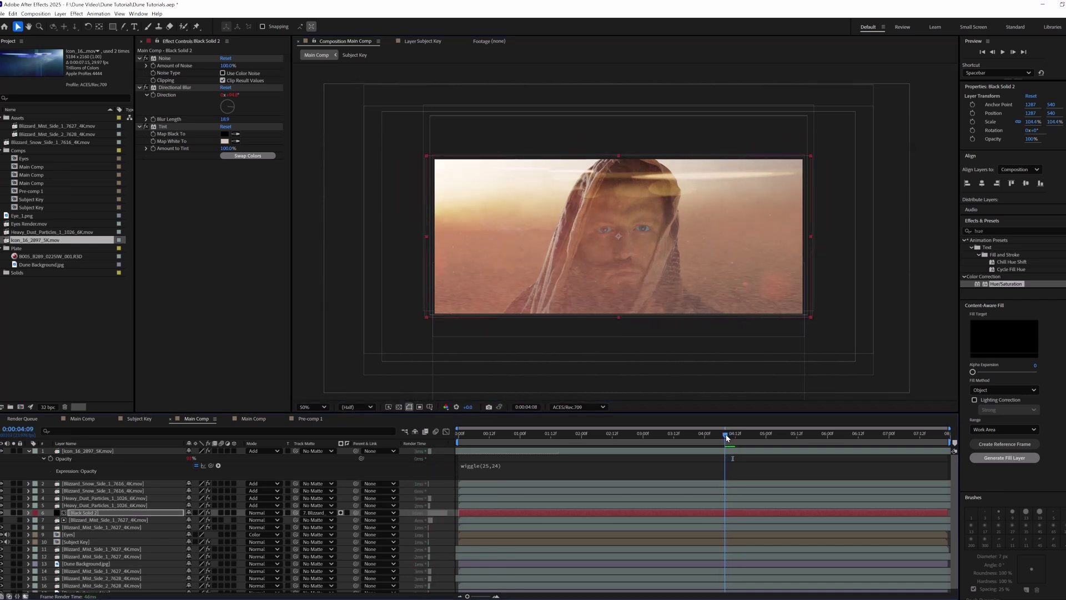
{"action": "left_click_drag", "start_coordinate": [733, 438], "coordinate": [735, 439]}
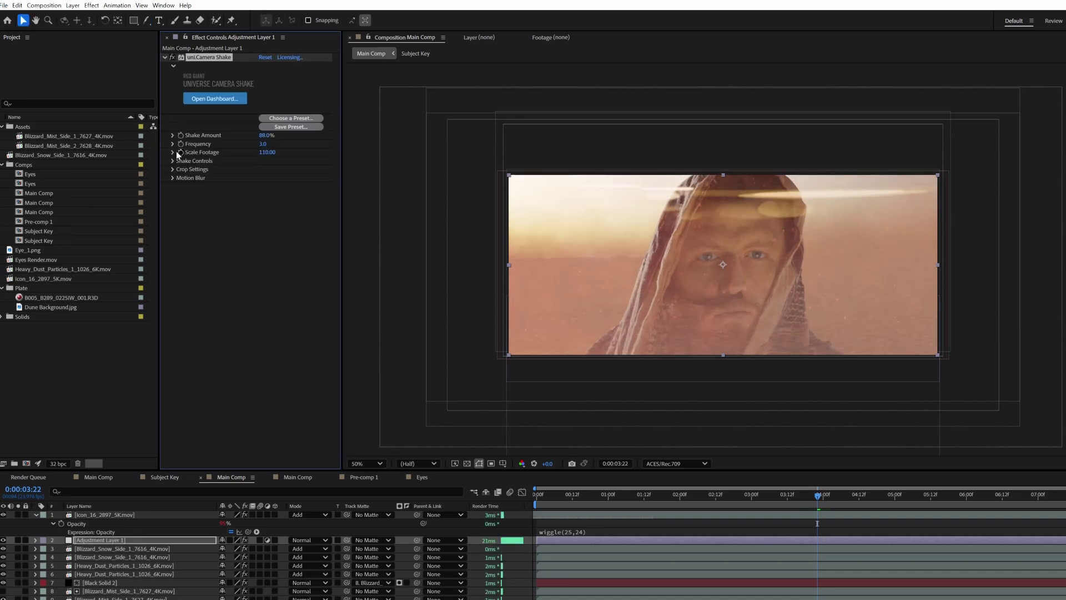
Apply uni.Camera Shake to an adjustment layer beneath the light footage, set Shake Complexity to 1, and open the crop settings.
{"action": "left_click", "coordinate": [173, 160]}
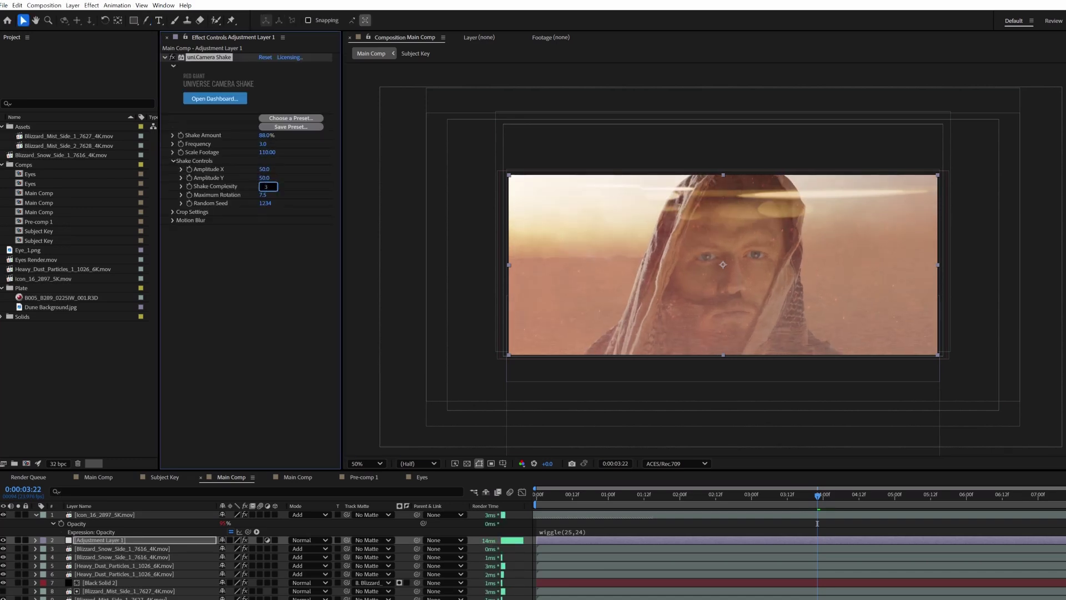
{"action": "left_click", "coordinate": [173, 211]}
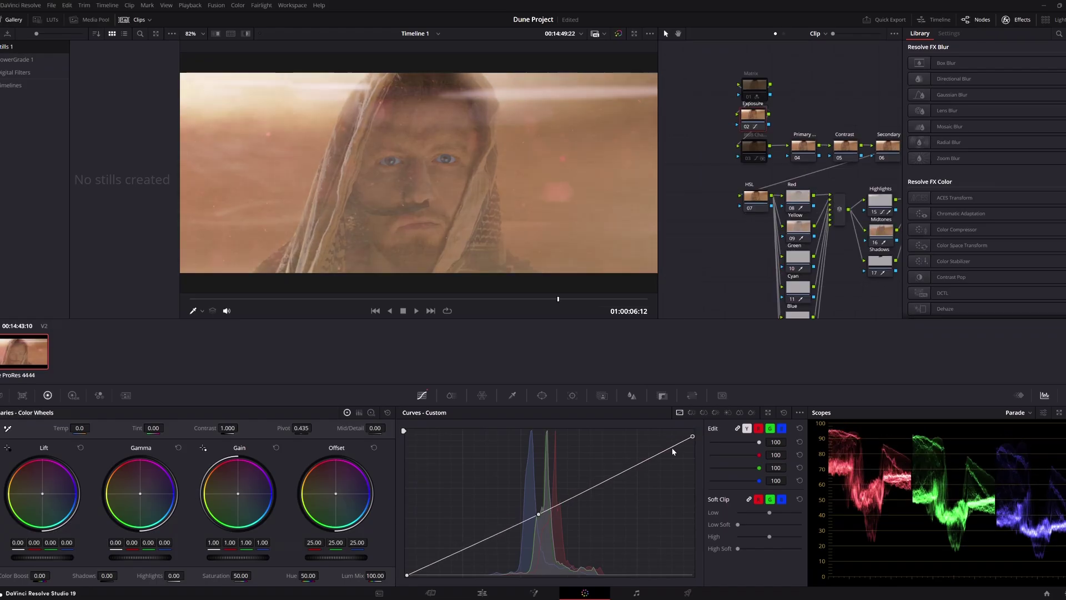